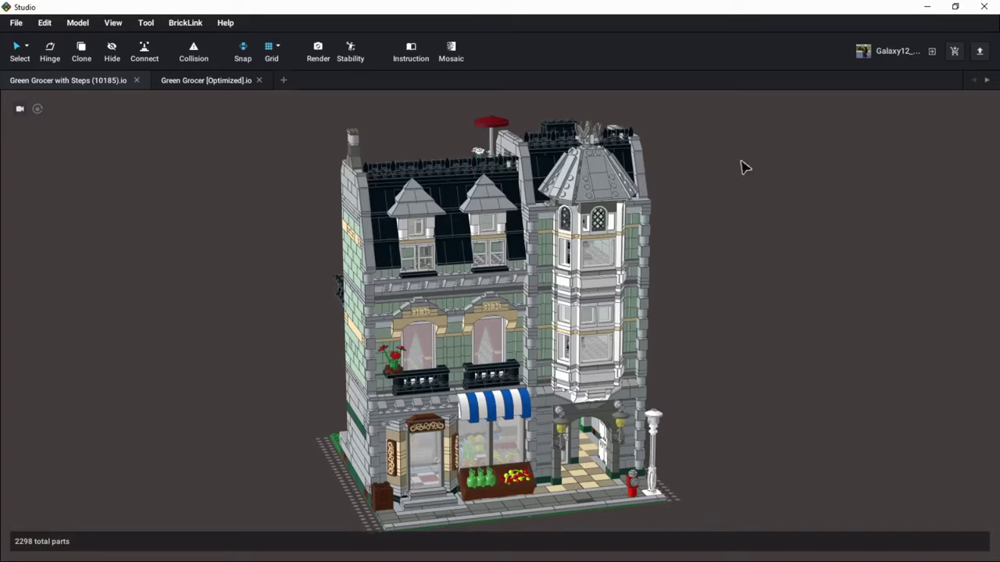
Examine the Green Grocer building from its front and both side walls.
mouse_move(756, 227)
right_mouse_down()
mouse_move(783, 229)
mouse_move(770, 242)
right_mouse_up()
scroll(279, 319, "up", 4)
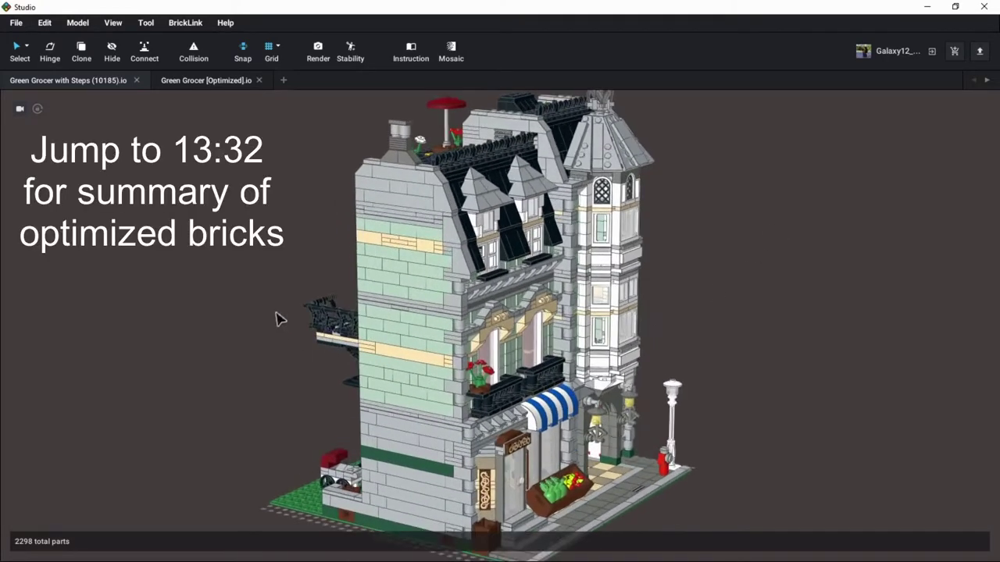
middle_click_drag(224, 342, 274, 323)
scroll(274, 328, "down", 2)
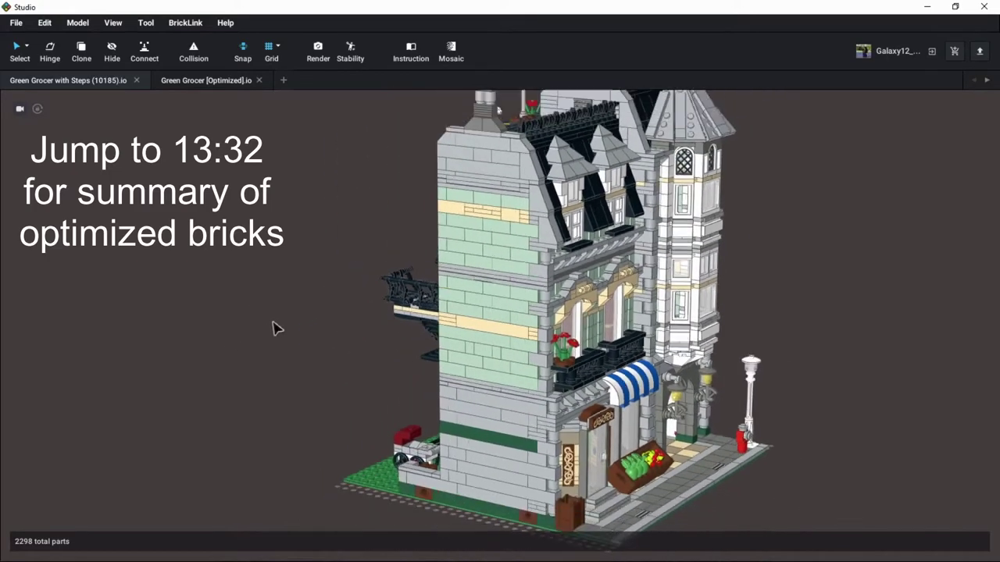
right_click_drag(319, 353, 257, 352)
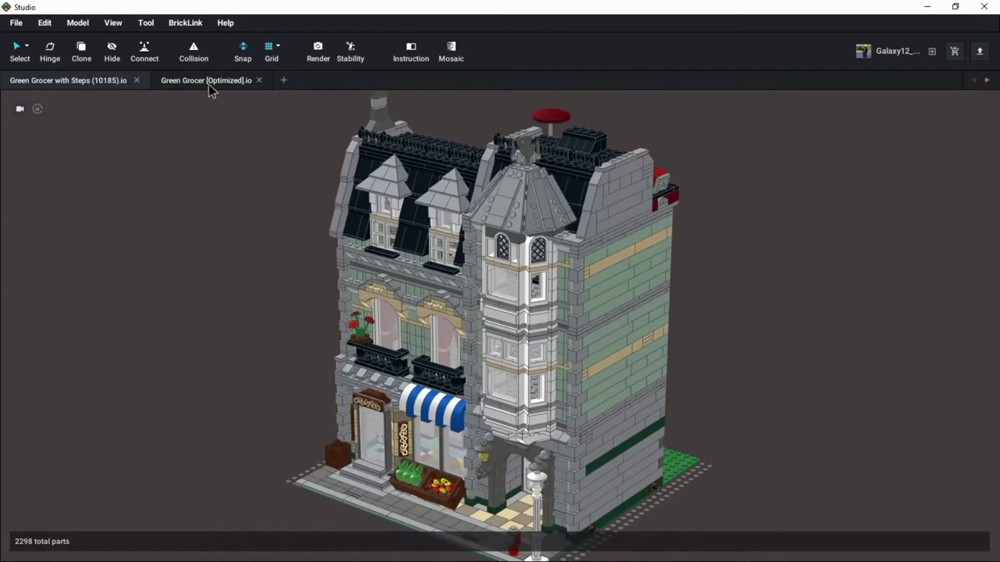
Check the part details and price of the 1 x 8 and 1 x 4 green bricks in the side wall's uppermost green row.
scroll(726, 378, "up", 5)
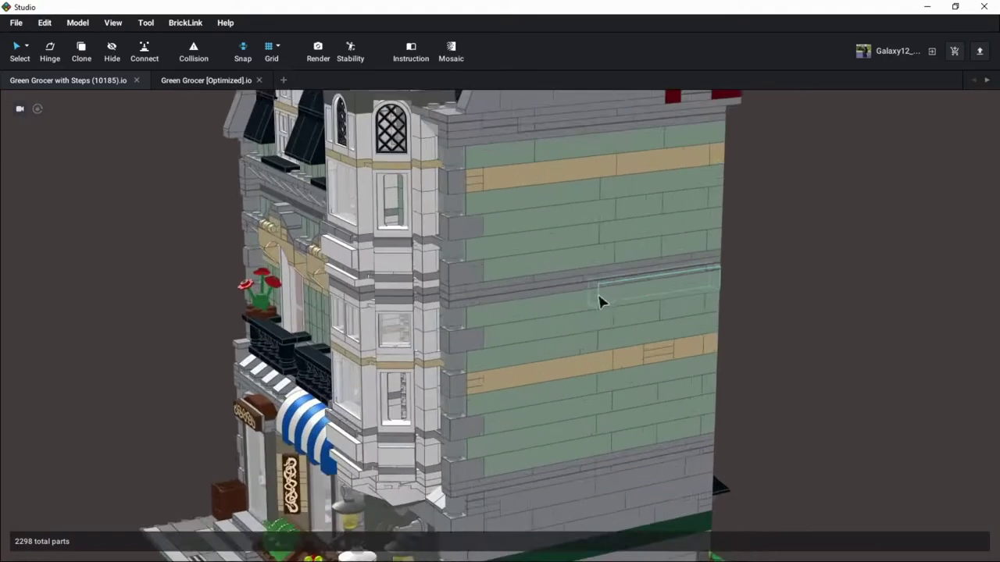
scroll(510, 306, "down", 4)
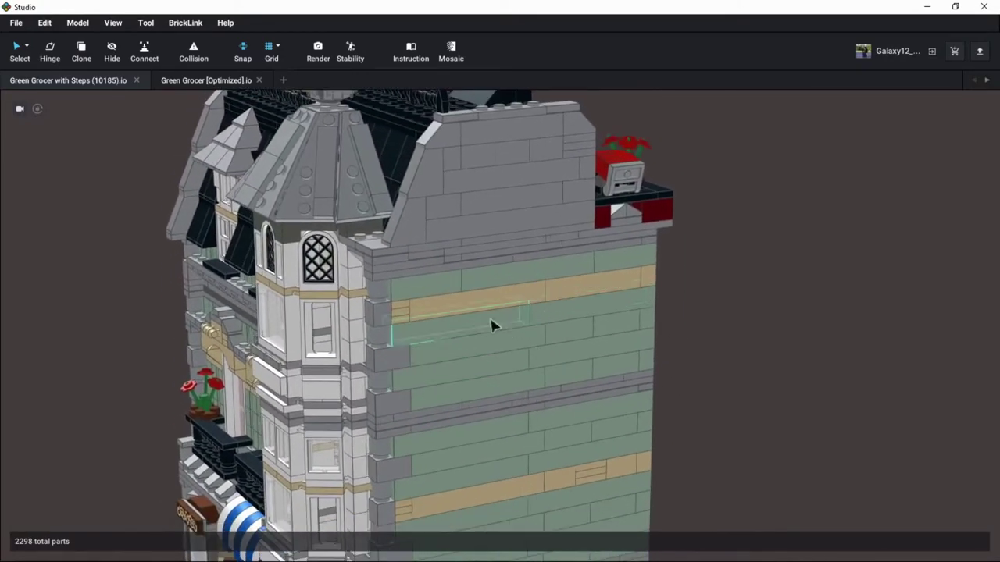
left_click(536, 281)
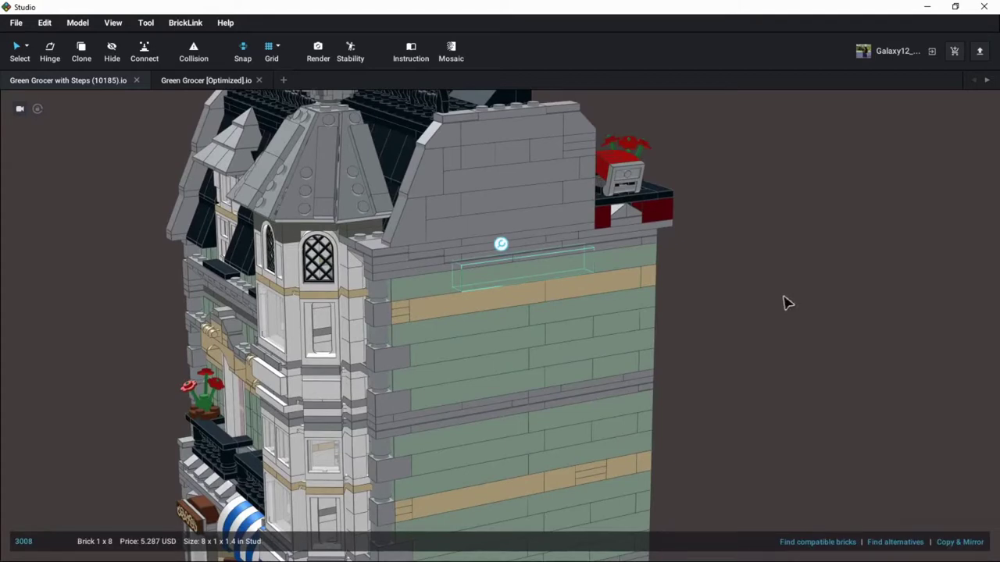
left_click(450, 285)
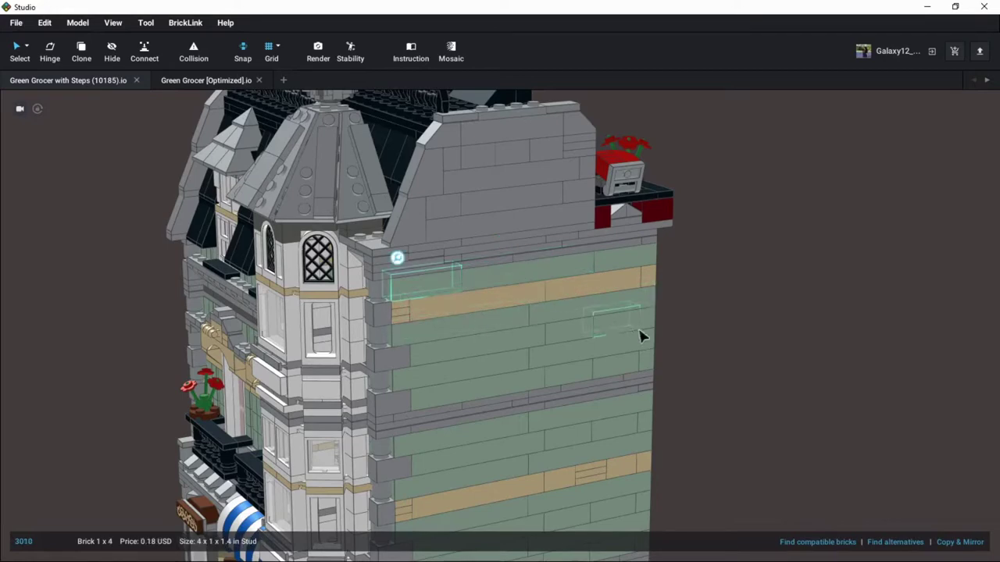
Examine the green brickwork along the building's lower side wall and around its rear.
middle_click_drag(724, 389, 738, 283)
scroll(740, 296, "down", 1)
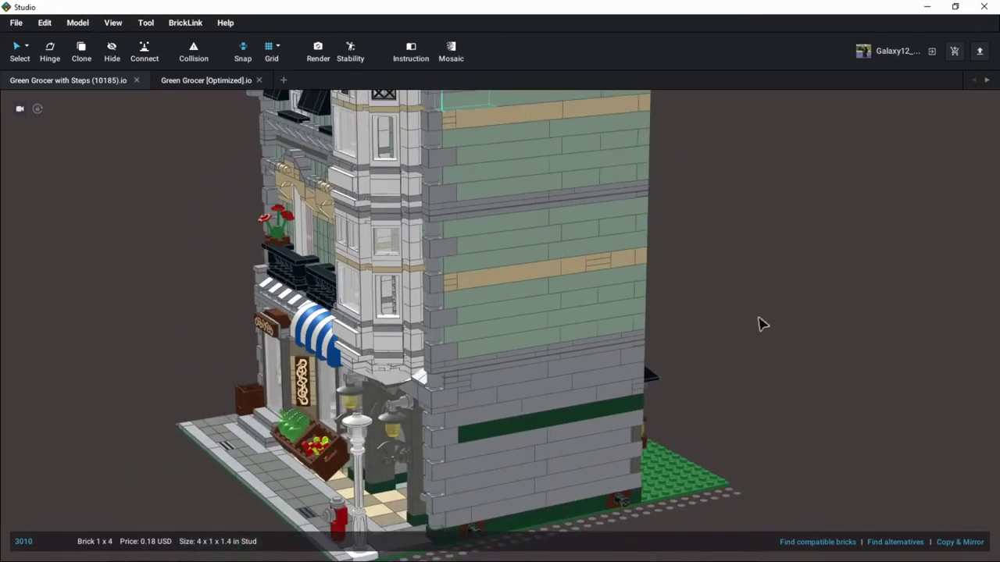
right_click_drag(757, 319, 706, 324)
middle_click_drag(726, 324, 750, 391)
right_click_drag(760, 385, 719, 380)
middle_click_drag(746, 323, 745, 354)
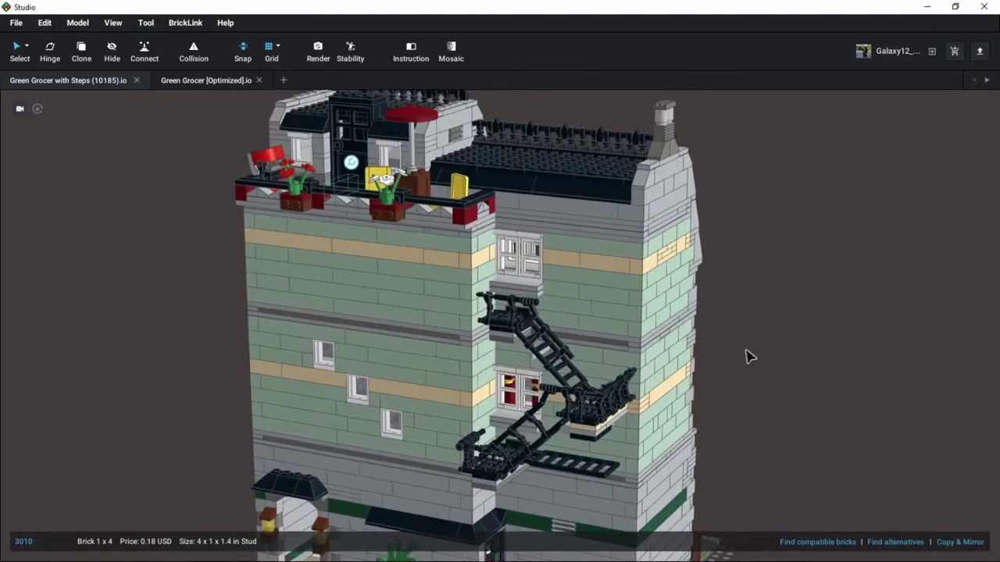
scroll(746, 350, "up", 1)
right_click_drag(772, 360, 706, 359)
key("Left")
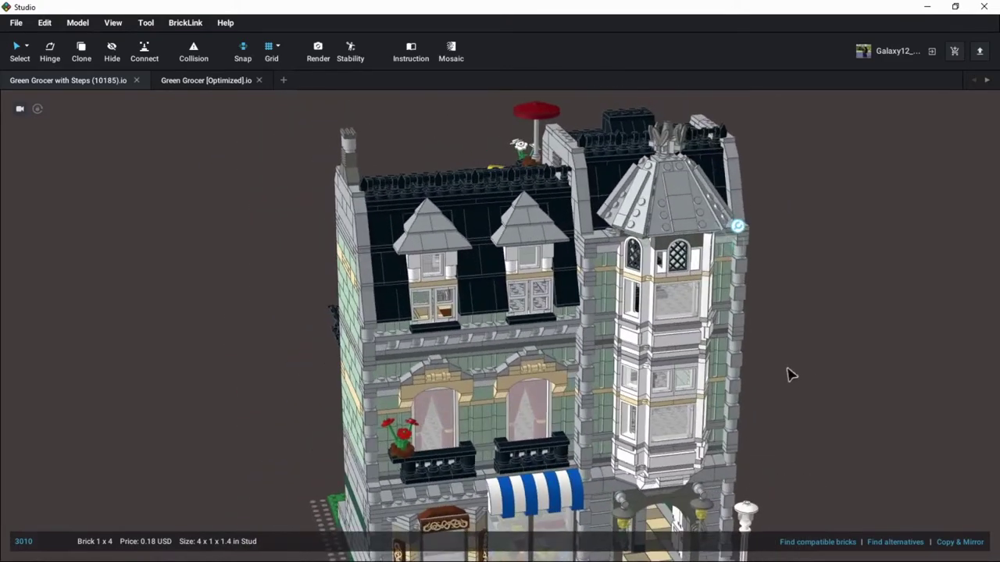
Check the part details and price of a green 1 x 3 brick on the chimney-side wall.
right_click_drag(787, 369, 820, 371)
scroll(529, 407, "up", 2)
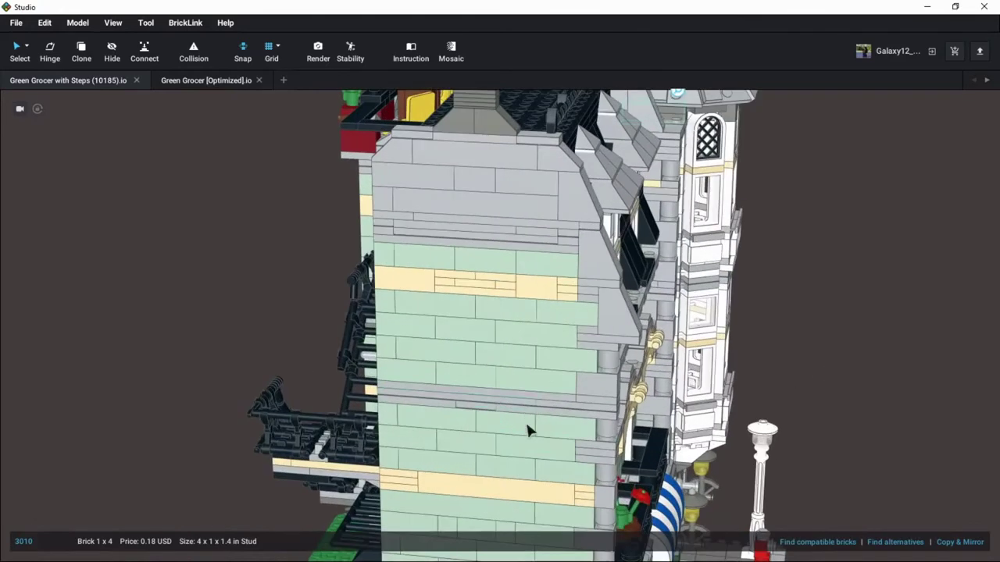
middle_click_drag(528, 429, 492, 307)
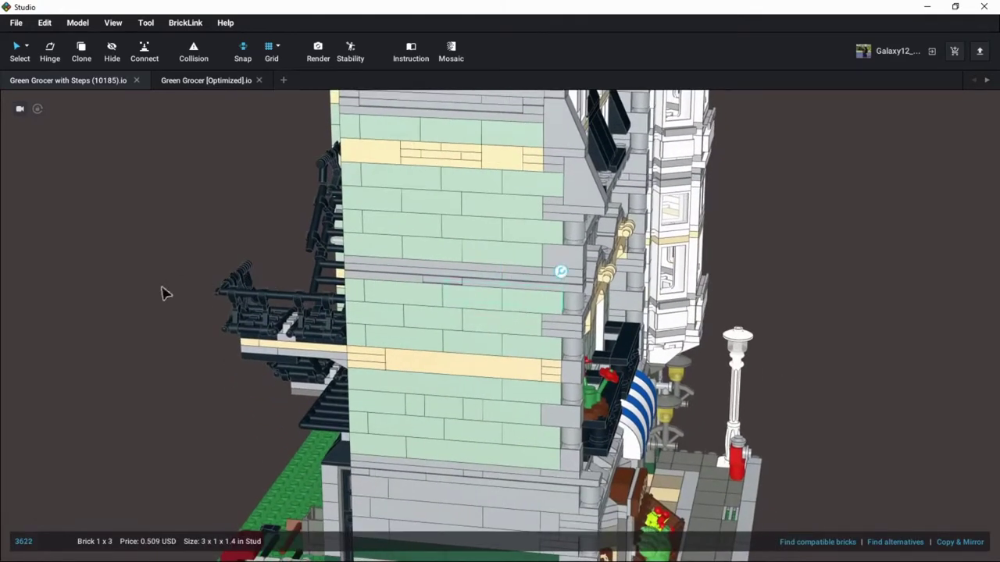
right_click_drag(148, 297, 163, 313)
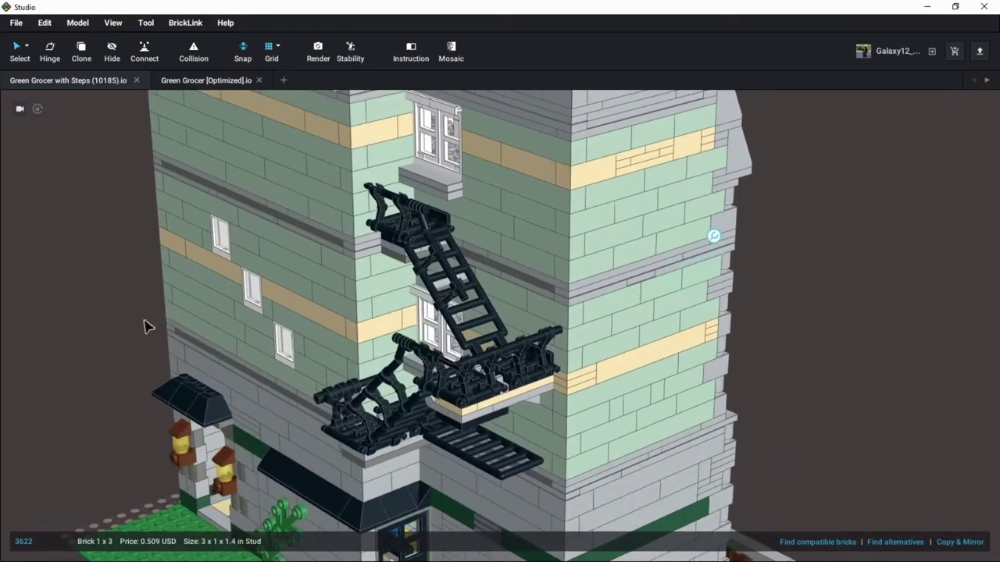
Examine the whole building again, from the fire escape around to the shop front.
right_click_drag(102, 329, 228, 331)
scroll(229, 334, "down", 2)
middle_click_drag(271, 354, 219, 352)
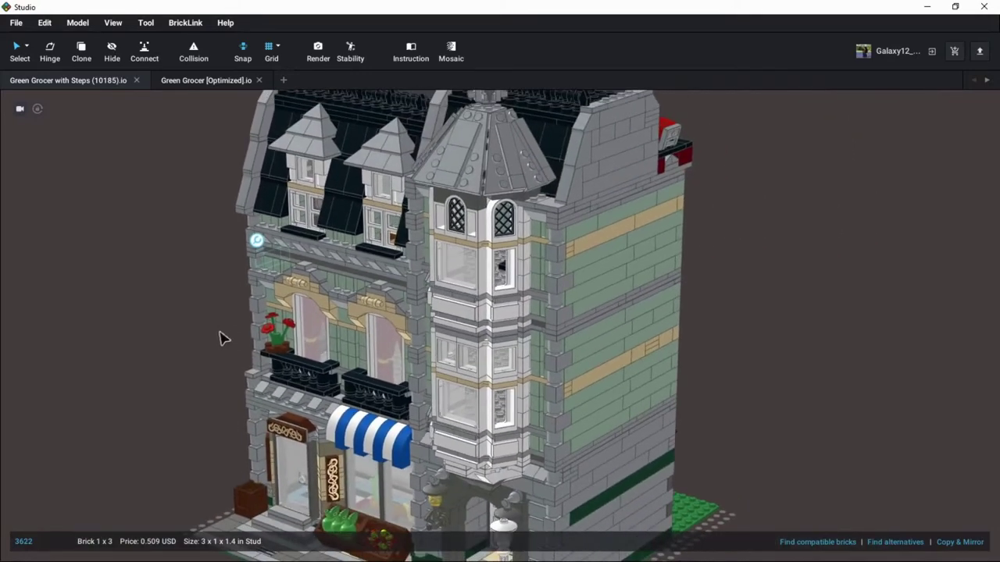
scroll(207, 334, "up", 1)
scroll(195, 323, "down", 1)
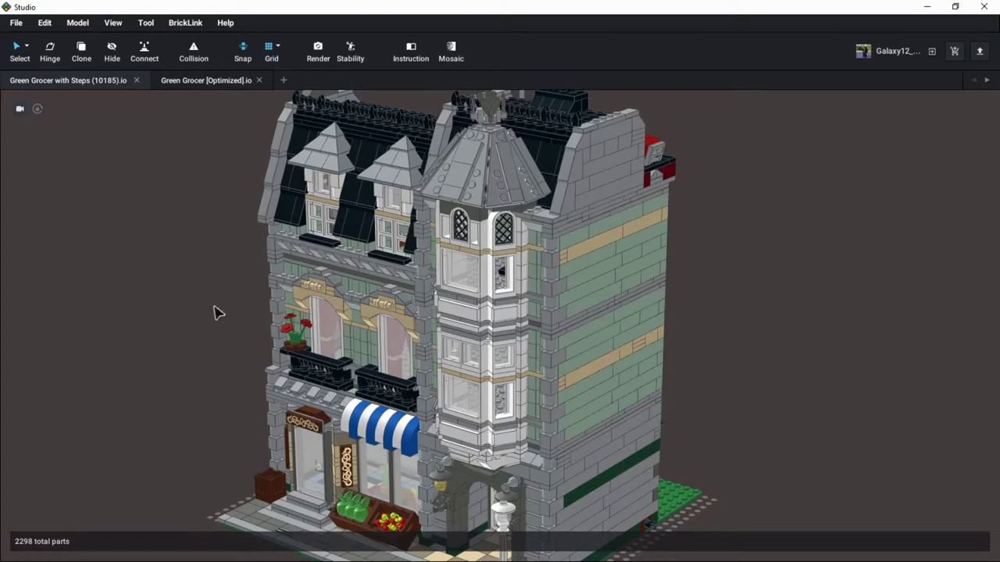
right_click_drag(230, 320, 336, 367)
scroll(252, 327, "down", 5)
scroll(320, 352, "up", 3)
scroll(266, 367, "down", 2)
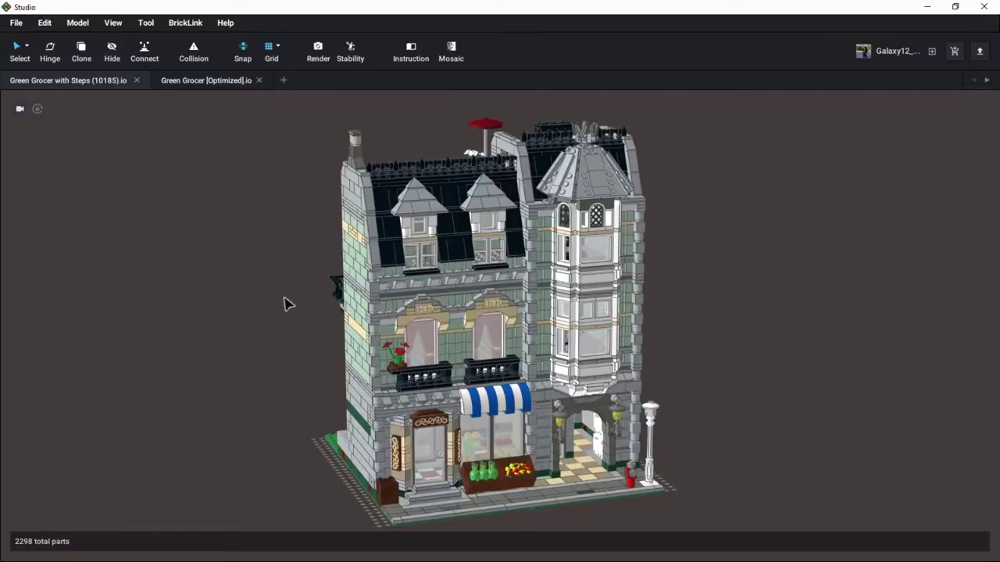
Select all green 1 x 8 bricks by type and color to check their combined price, and clear the selection.
scroll(281, 299, "up", 2)
middle_click_drag(270, 300, 266, 331)
right_click_drag(261, 333, 287, 333)
scroll(299, 323, "up", 2)
middle_click_drag(342, 413, 344, 347)
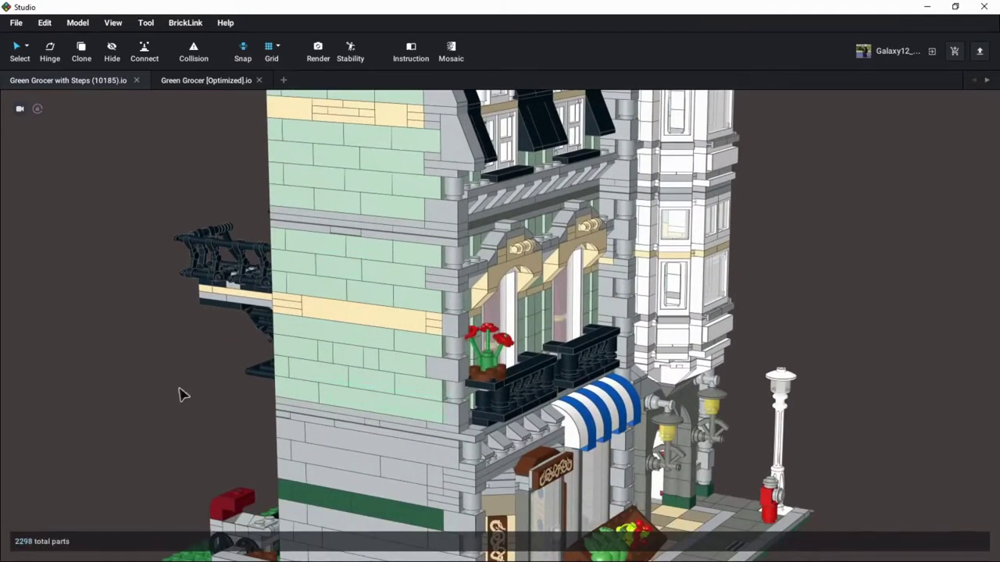
left_click(27, 47)
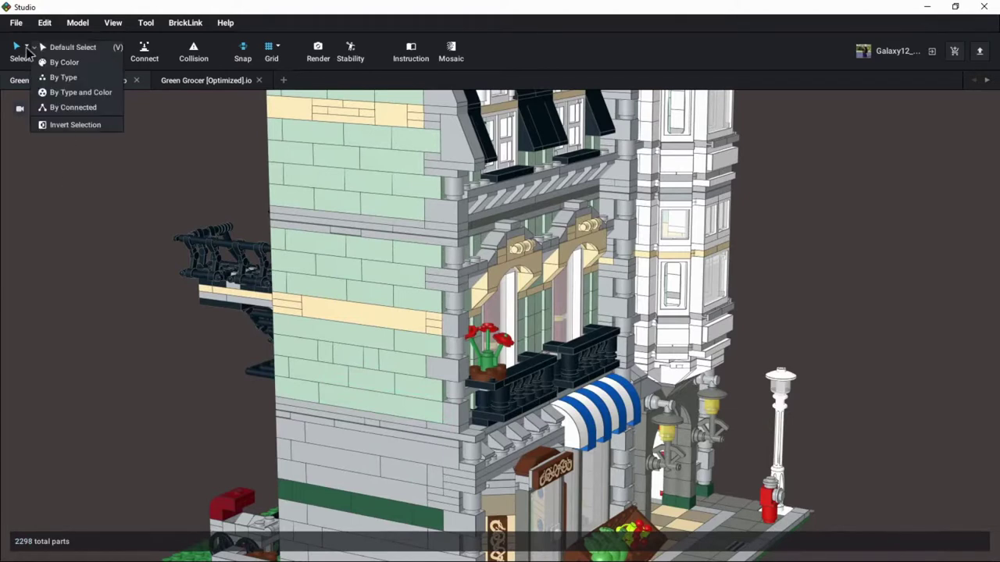
left_click(65, 93)
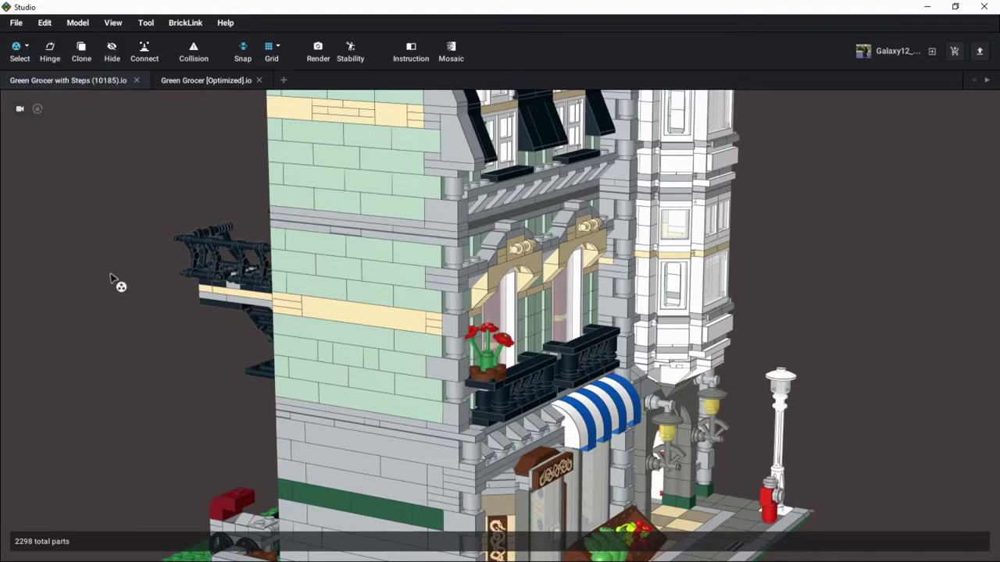
scroll(121, 289, "down", 2)
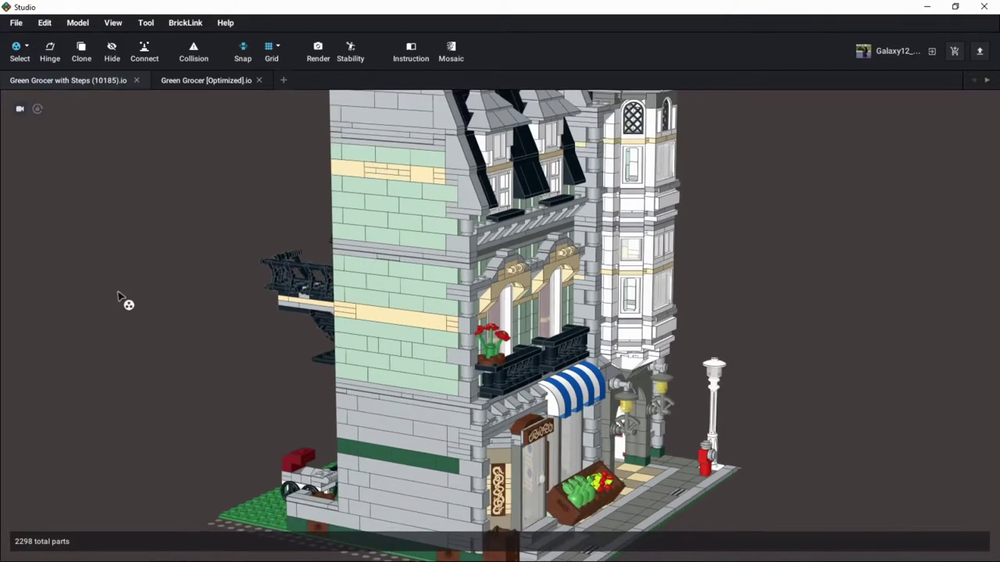
left_click(389, 385)
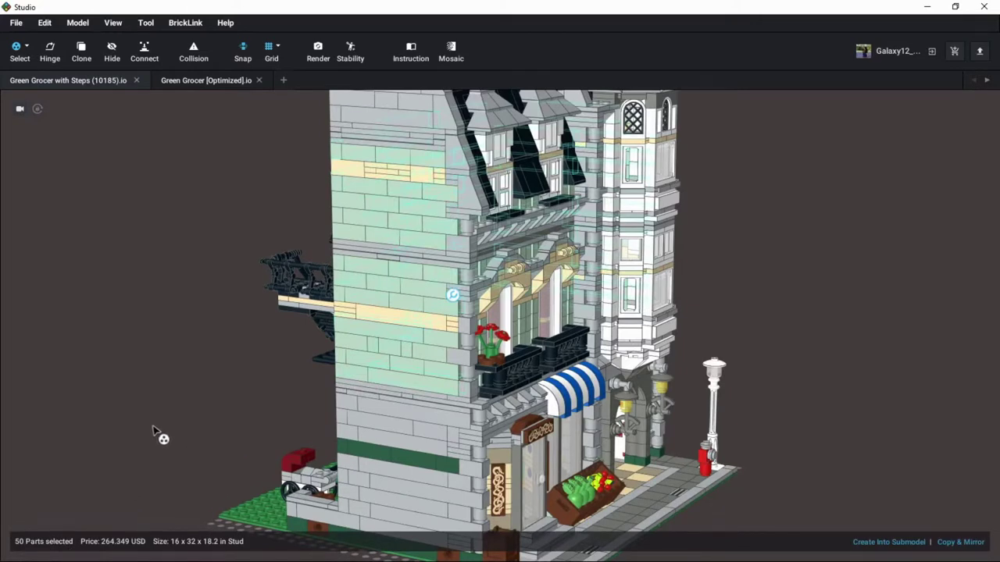
left_click(179, 391)
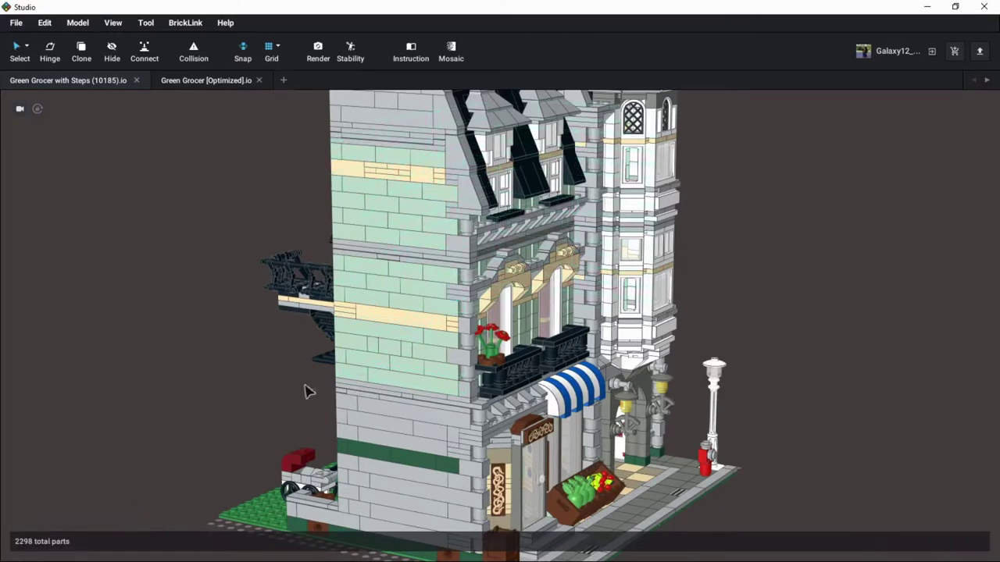
Check the price of a single green 1 x 8 brick low on the side wall and examine the surrounding rows.
left_click(392, 387)
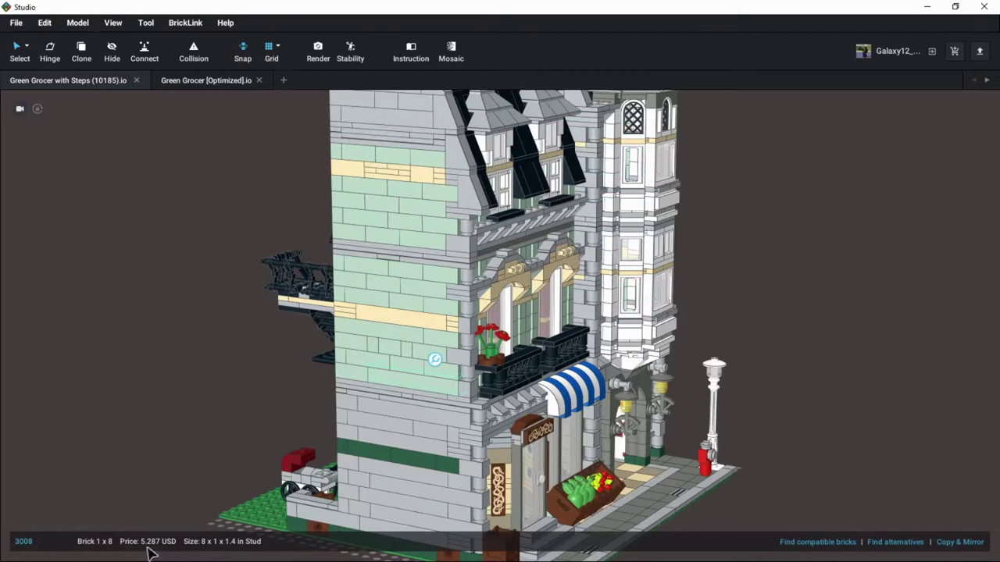
scroll(257, 431, "up", 2)
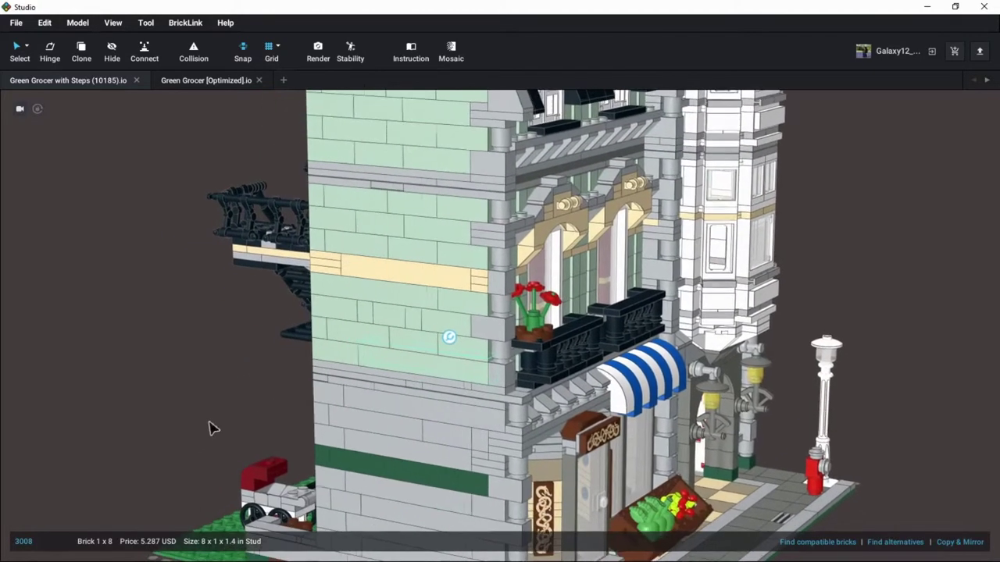
scroll(195, 422, "up", 1)
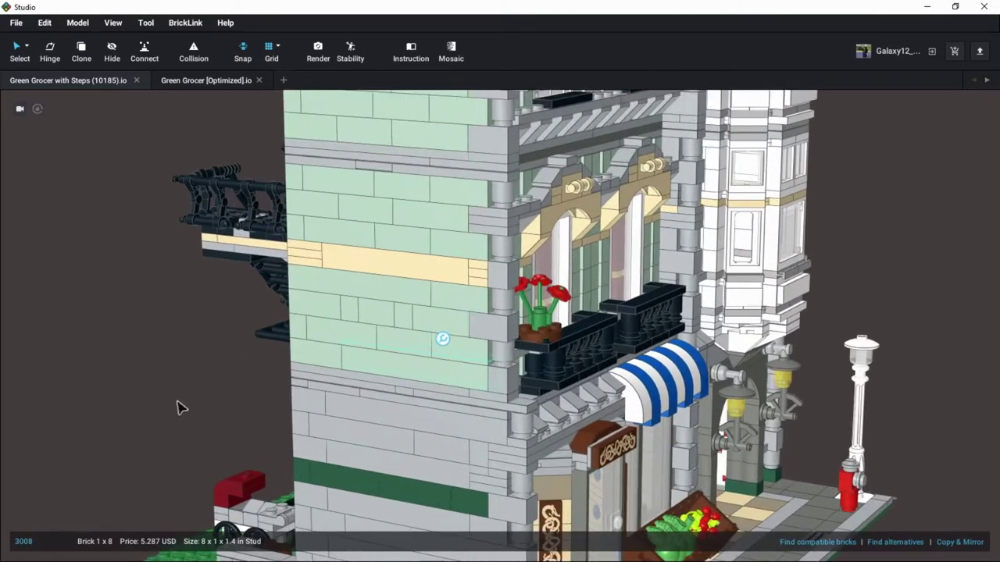
scroll(179, 406, "down", 1)
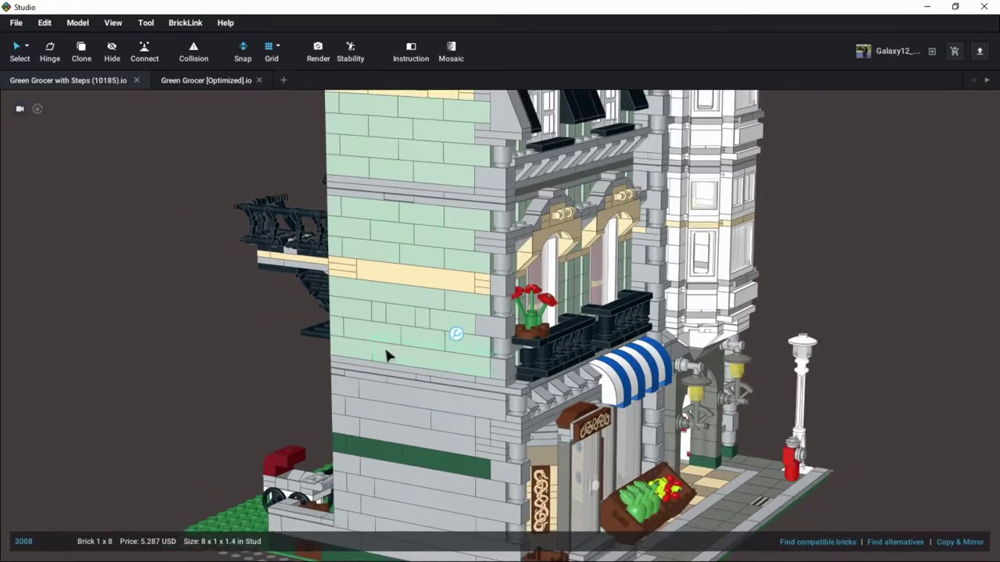
middle_click_drag(232, 333, 224, 384)
mouse_move(187, 291)
middle_mouse_down()
mouse_move(190, 321)
mouse_move(194, 299)
middle_mouse_up()
scroll(195, 333, "down", 1)
middle_click_drag(197, 347, 166, 334)
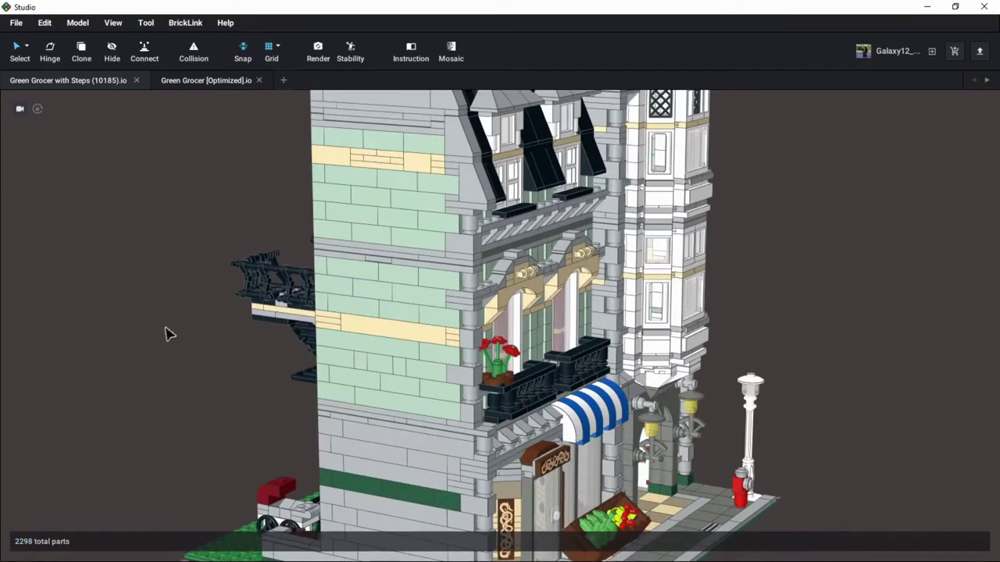
Select all green 1 x 8 bricks by type and color again and examine where they sit on the rear and side walls.
key("v")
left_click(373, 403)
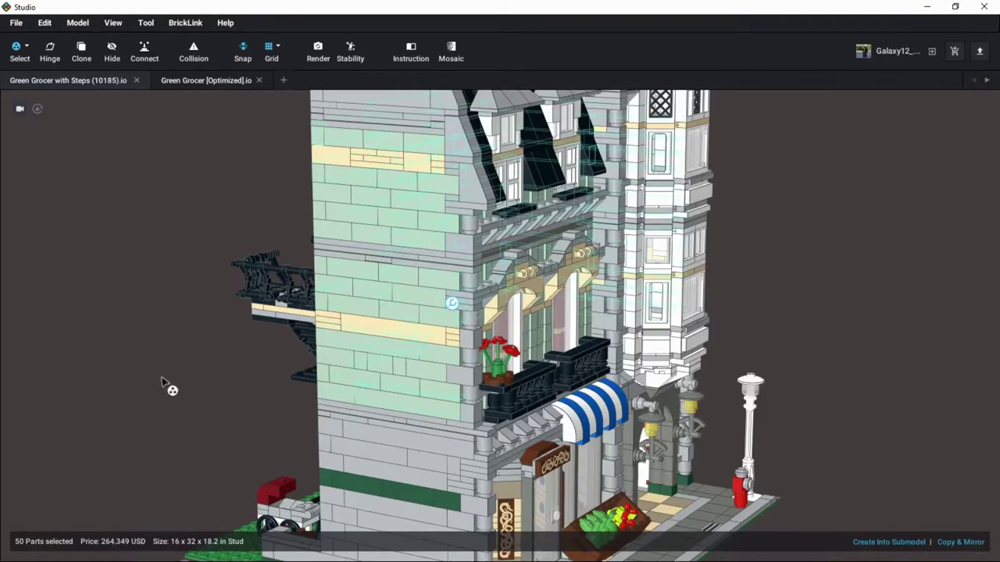
scroll(168, 393, "down", 1)
right_click_drag(169, 393, 218, 399)
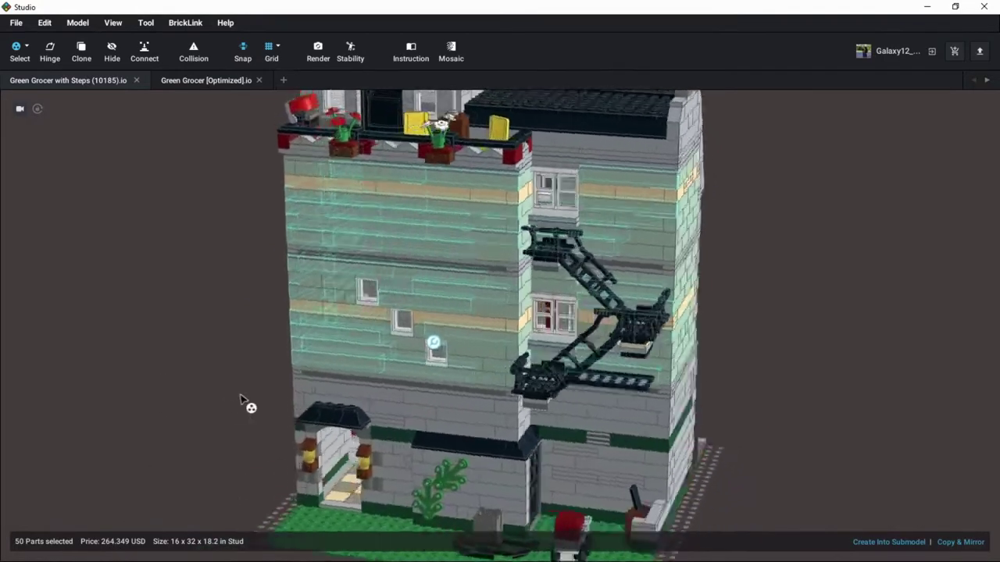
right_click_drag(242, 399, 198, 384)
scroll(203, 379, "up", 5)
middle_click_drag(198, 385, 234, 328)
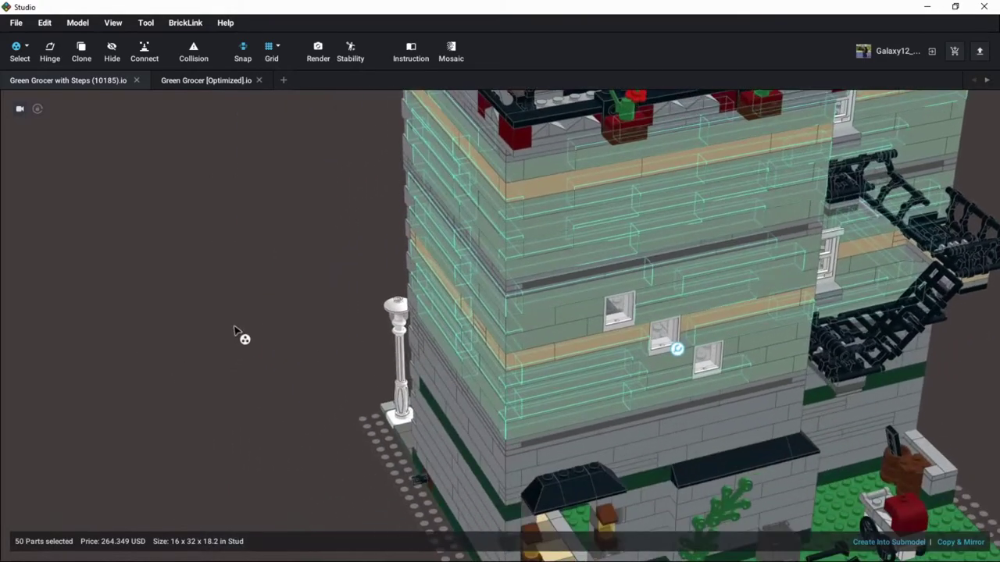
scroll(234, 332, "down", 3)
right_click_drag(235, 332, 111, 321)
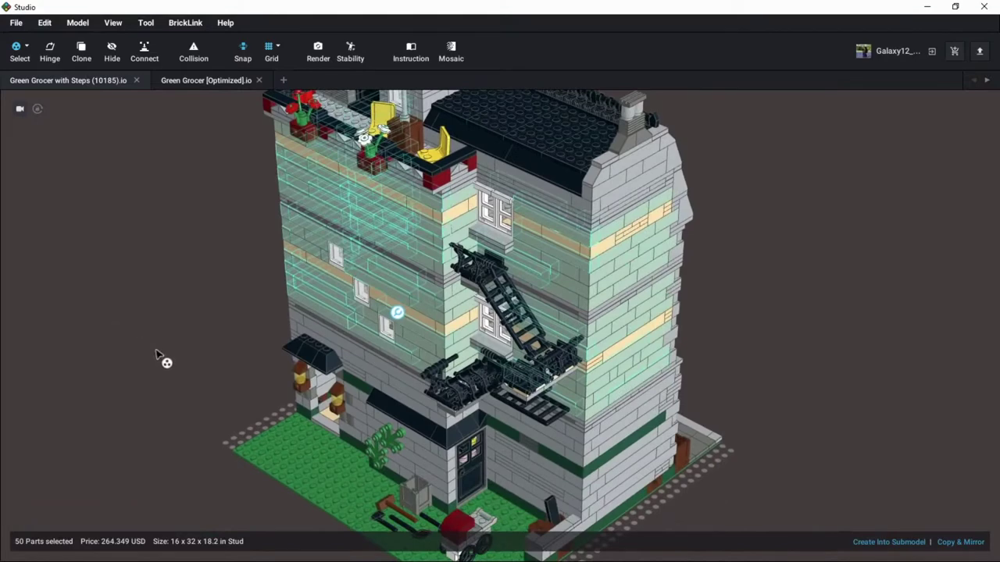
right_click_drag(156, 357, 145, 353)
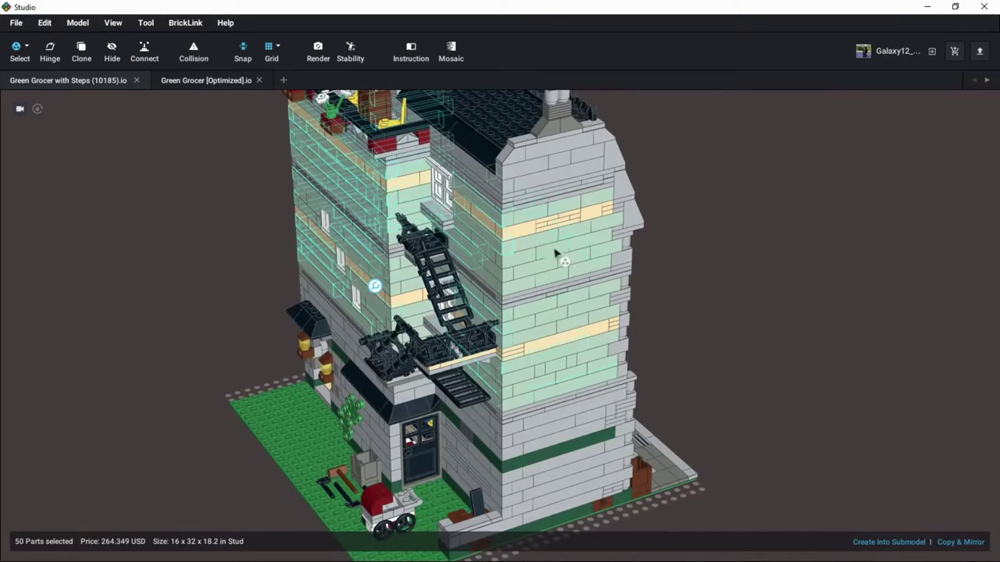
right_click_drag(289, 408, 461, 395)
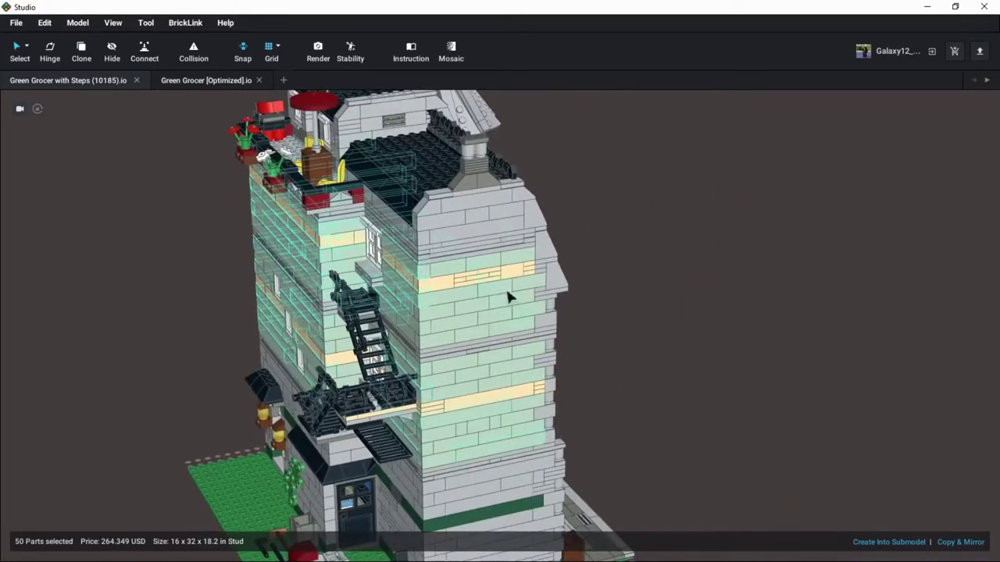
Clear the group selection and check a green 1 x 3 brick just below the upper tan band on the chimney-side wall.
left_click(648, 320)
left_click(537, 289)
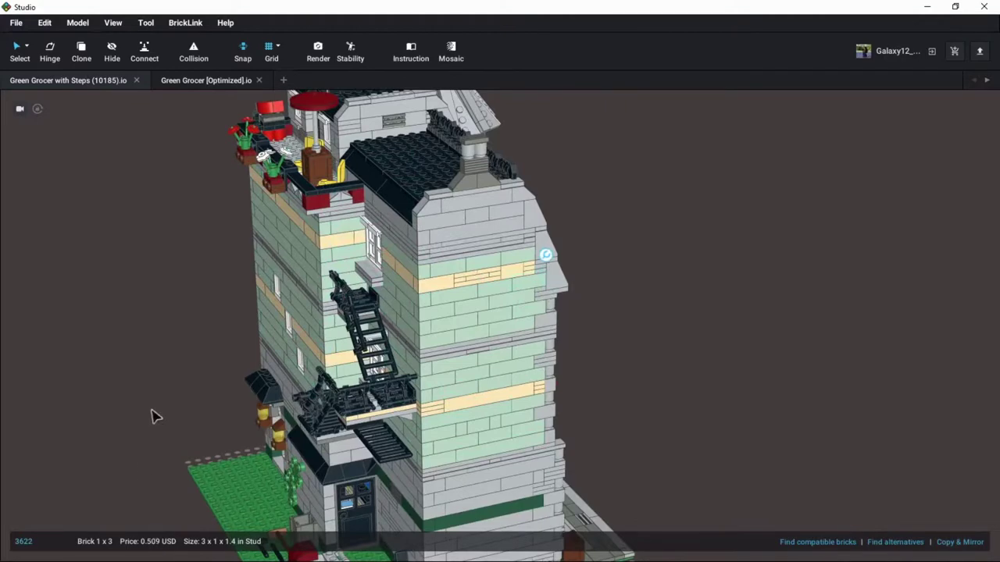
scroll(508, 297, "up", 6)
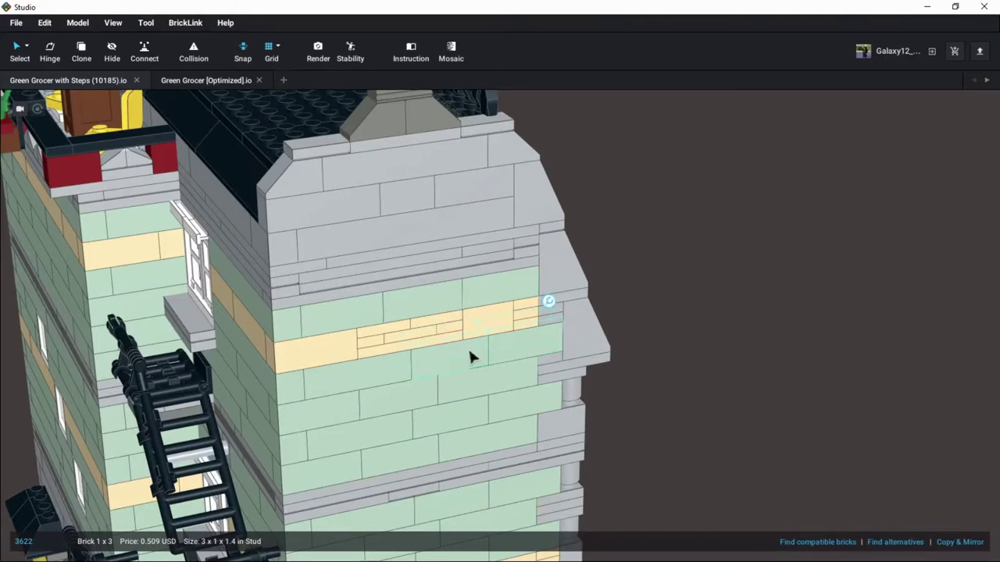
Examine the green brick rows on the chimney-side wall from the upper tan band down to the ground floor.
scroll(468, 357, "down", 1)
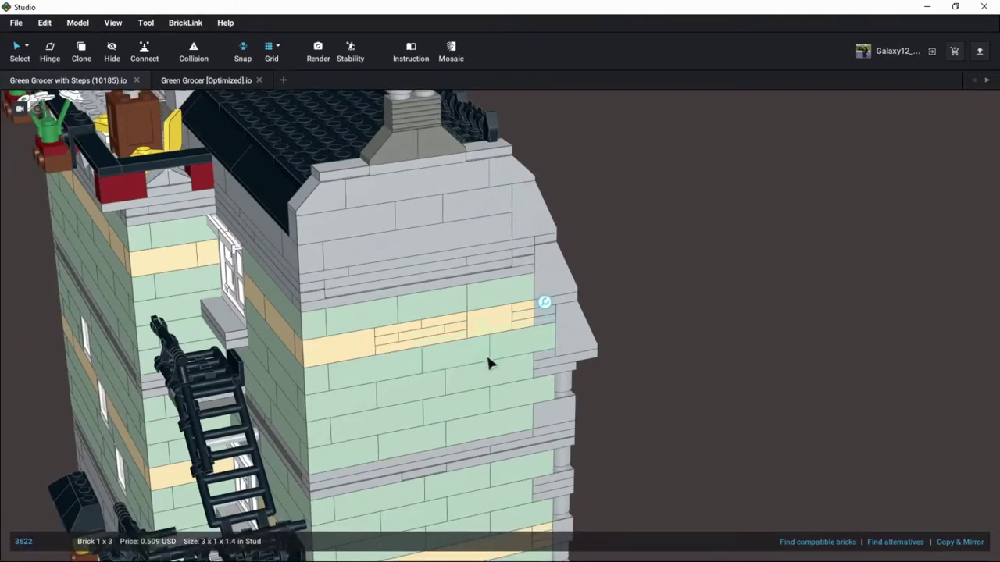
middle_click_drag(492, 365, 474, 300)
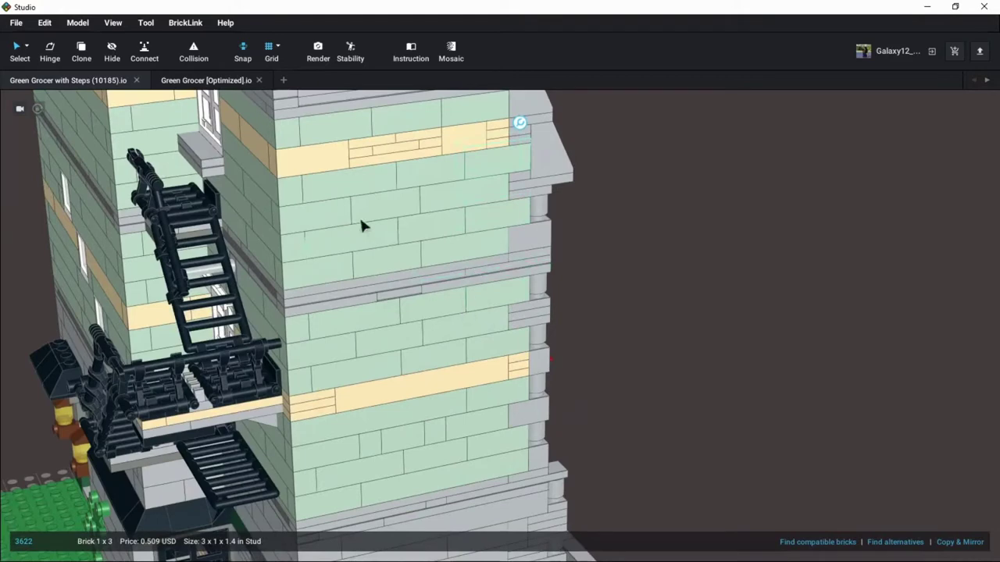
middle_click_drag(470, 412, 453, 373)
scroll(453, 374, "up", 1)
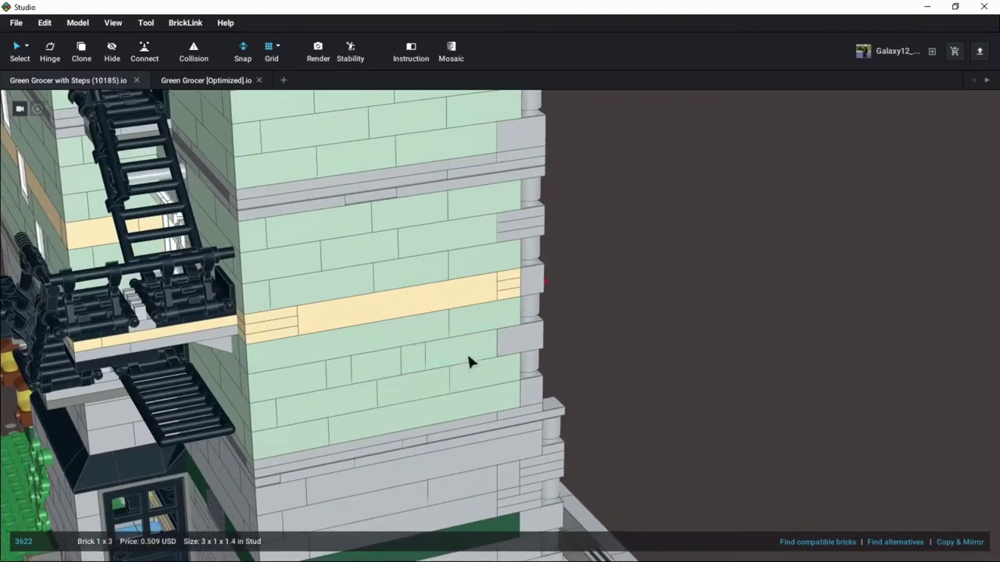
scroll(413, 392, "up", 3)
middle_click_drag(367, 412, 490, 298)
scroll(467, 326, "down", 2)
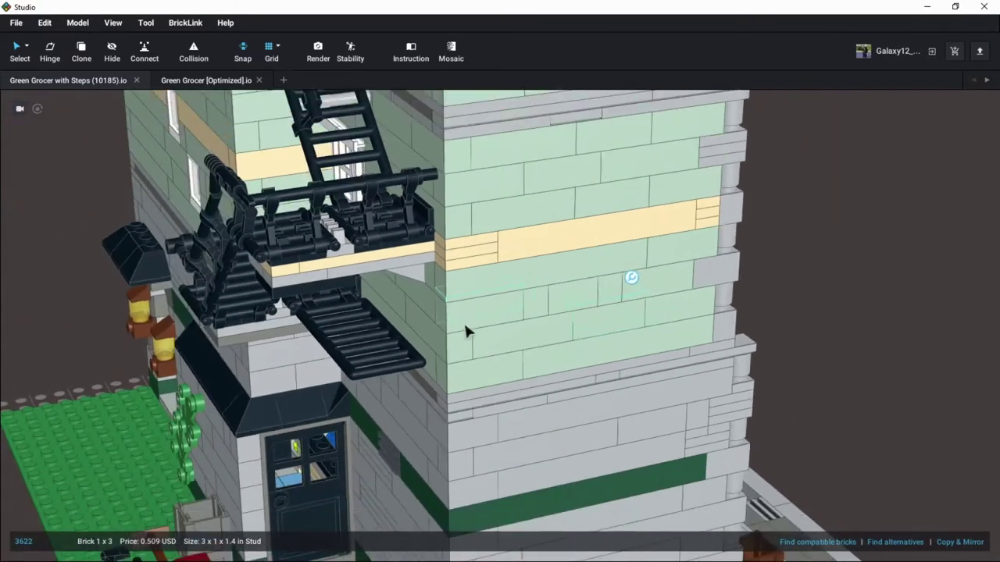
right_click_drag(465, 331, 513, 335)
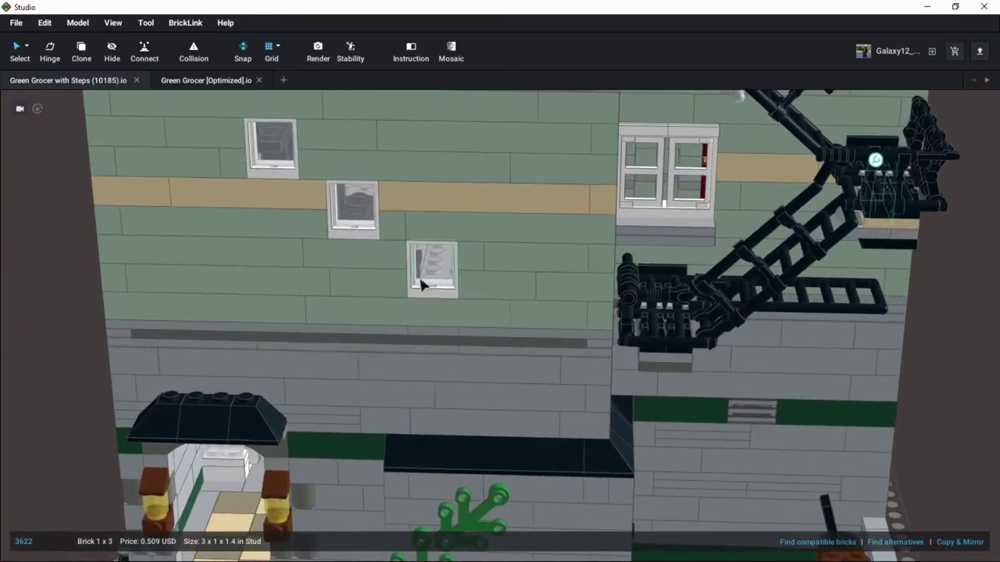
Check a green 1 x 3 brick beside the lowest small stair window on the rear wall, and clear the selection.
left_click(391, 290)
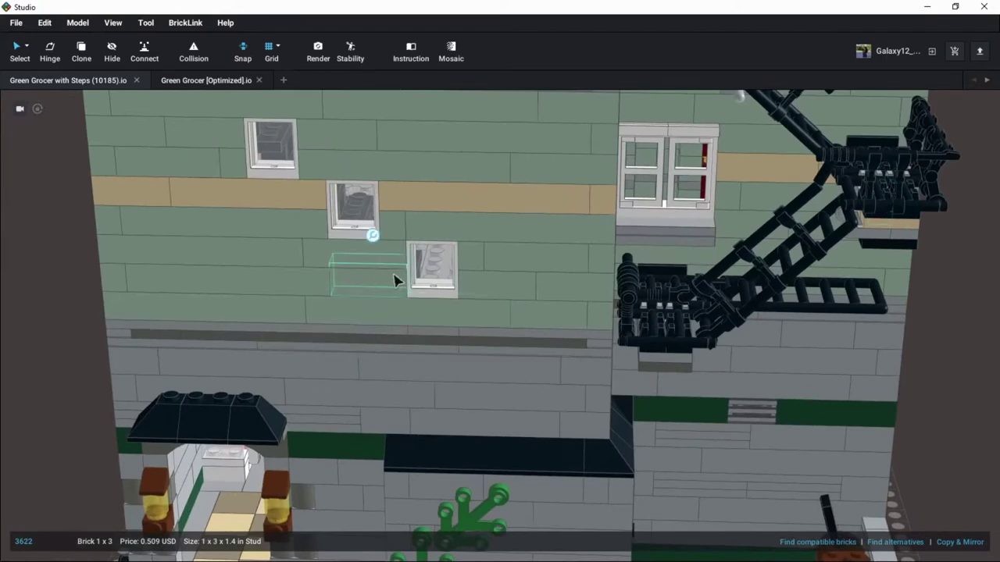
scroll(375, 300, "down", 3)
right_click_drag(357, 313, 381, 315)
middle_click_drag(219, 247, 211, 288)
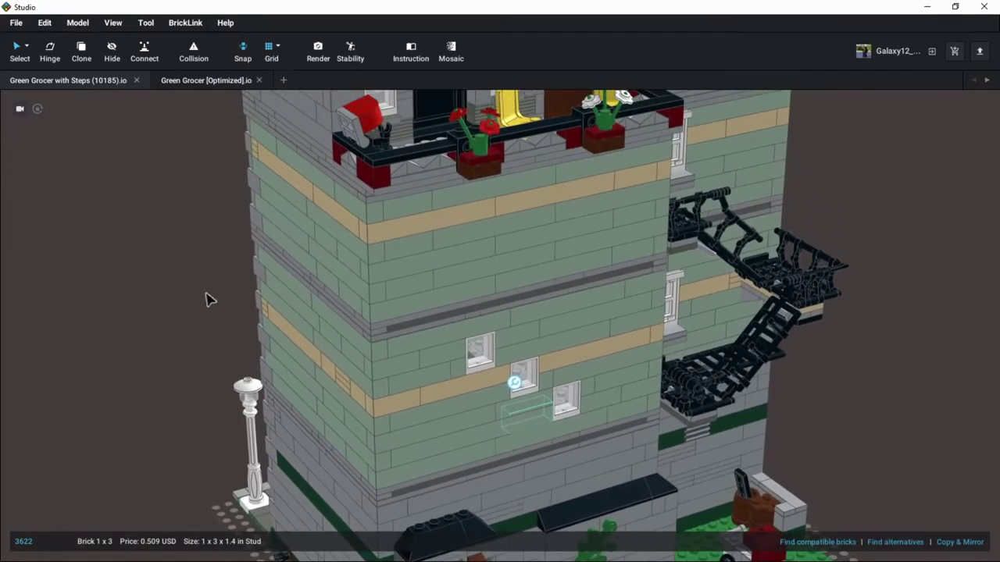
key("Escape")
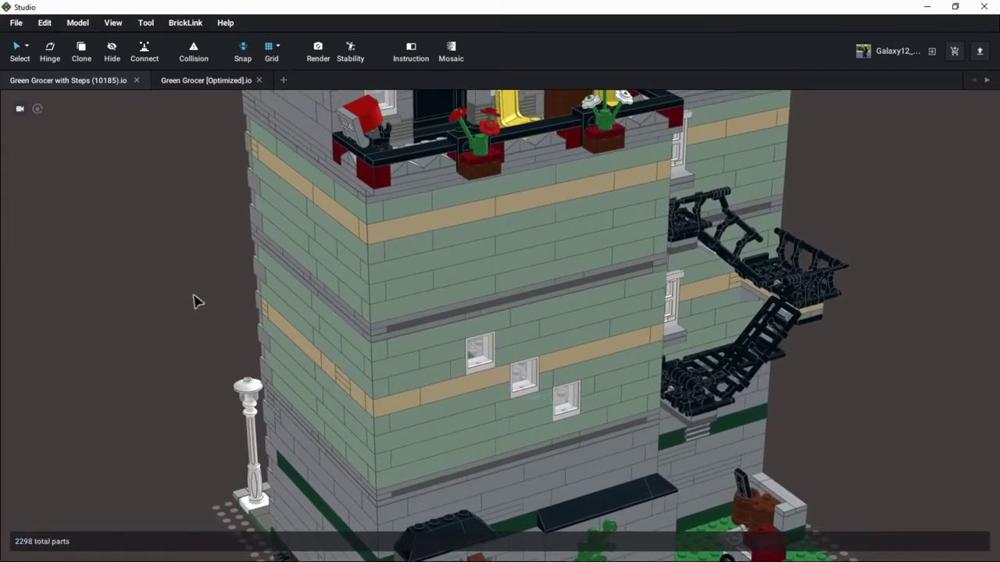
Select all green 1 x 8 bricks by type and color from the side wall to check their combined price and rear-wall positions.
right_click_drag(184, 301, 192, 301)
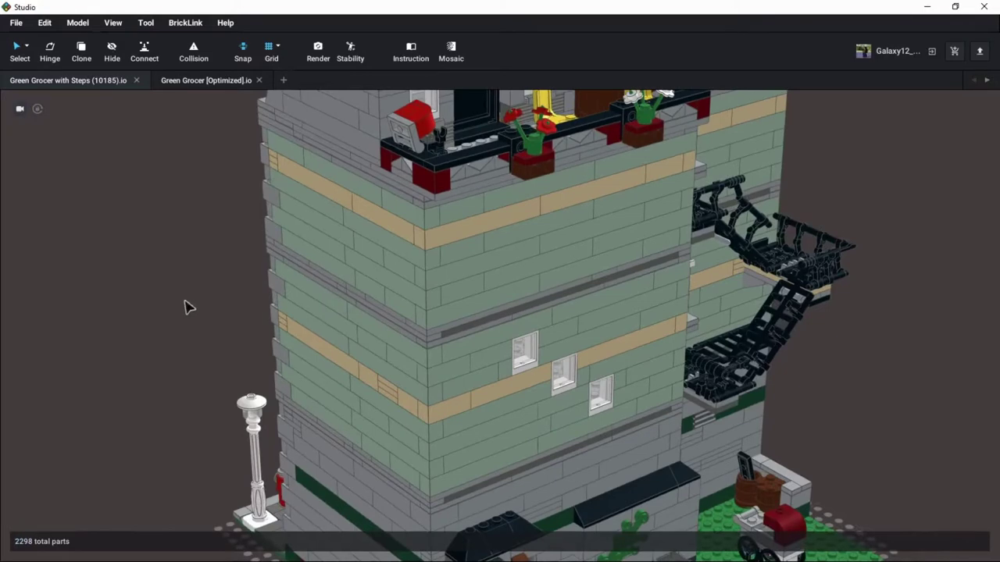
key("2")
left_click(321, 263)
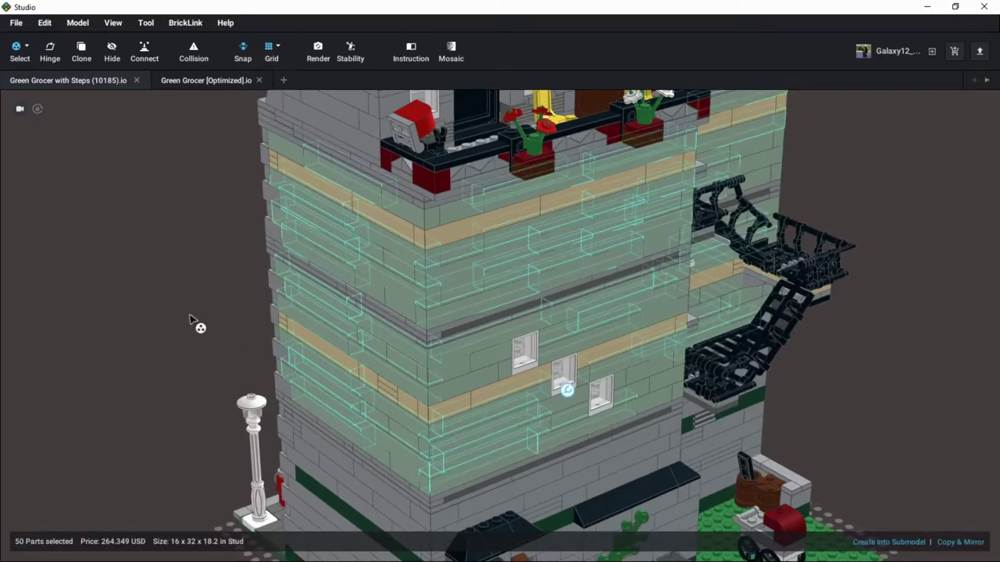
mouse_move(215, 326)
right_mouse_down()
mouse_move(188, 331)
mouse_move(203, 335)
right_mouse_up()
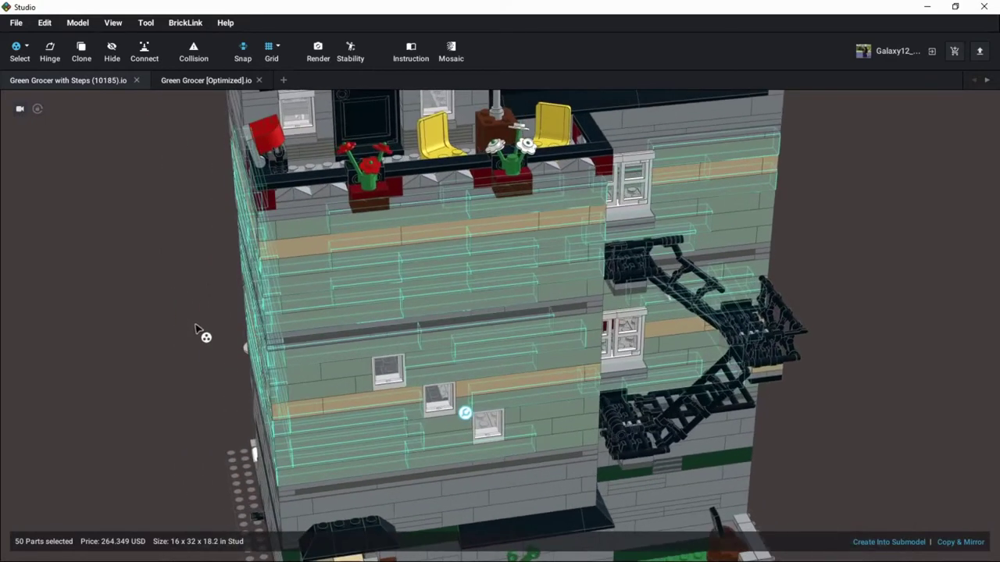
Select by type and color all green bricks matching the one beside the uppermost small rear window, and compare their combined price.
left_click(320, 397)
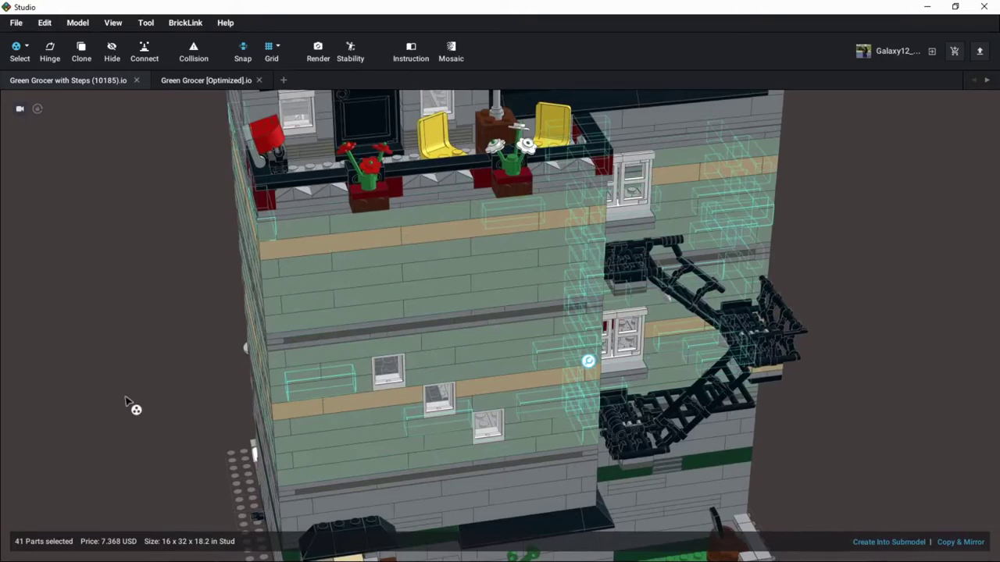
right_click_drag(125, 401, 555, 404)
scroll(478, 374, "up", 3)
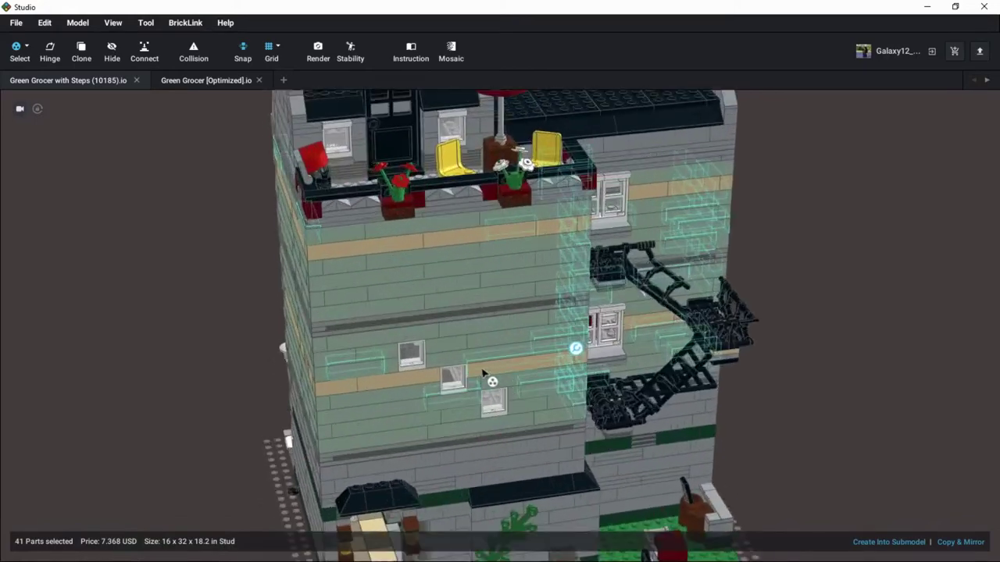
scroll(476, 374, "up", 2)
right_click_drag(458, 381, 466, 380)
Select all green 1 x 3 bricks by type and color, examine their placement on the rear and side walls, and clear the selection.
left_click(344, 327)
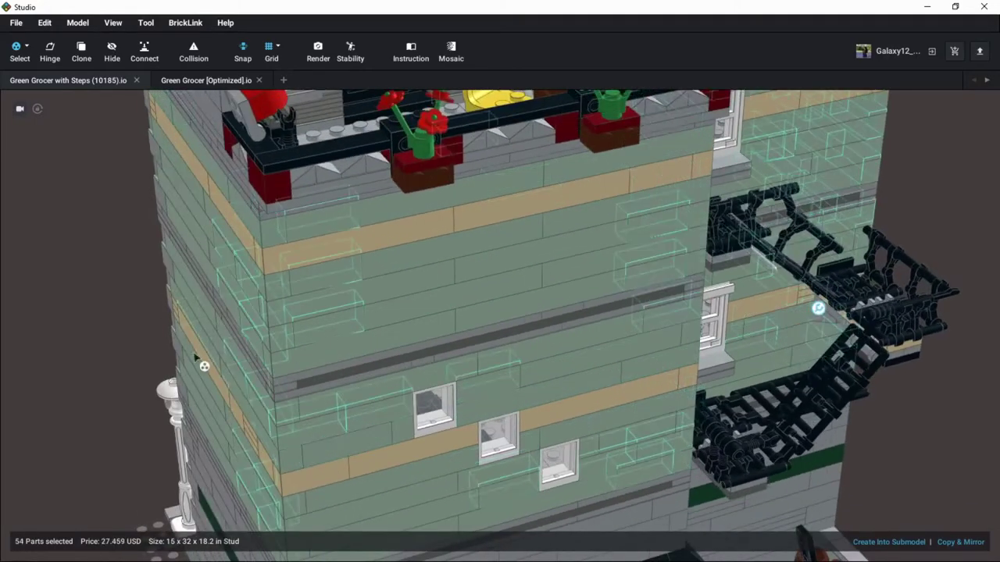
scroll(73, 364, "down", 2)
right_click_drag(73, 364, 97, 357)
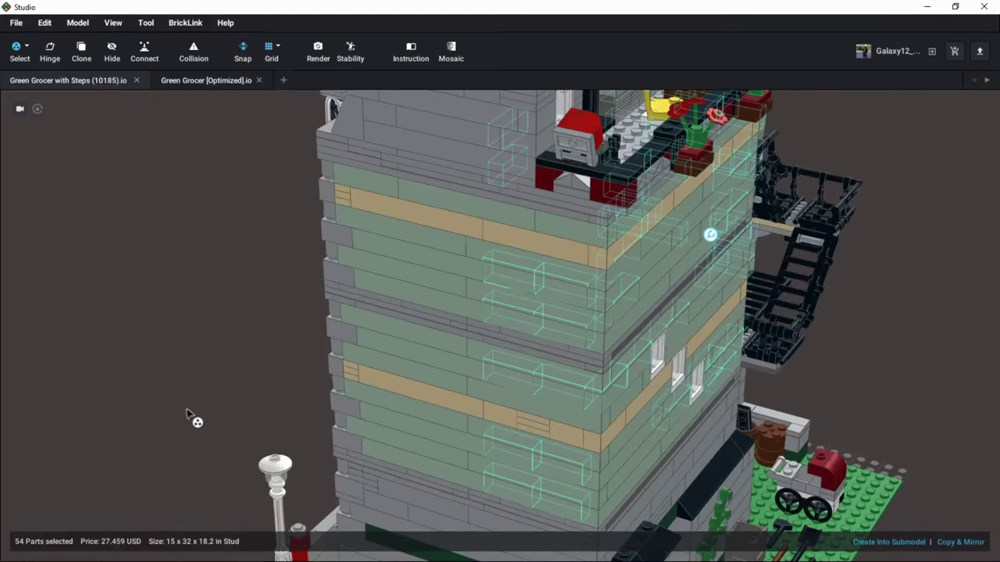
right_click_drag(188, 414, 245, 418)
right_click_drag(243, 367, 236, 389)
left_click(238, 392)
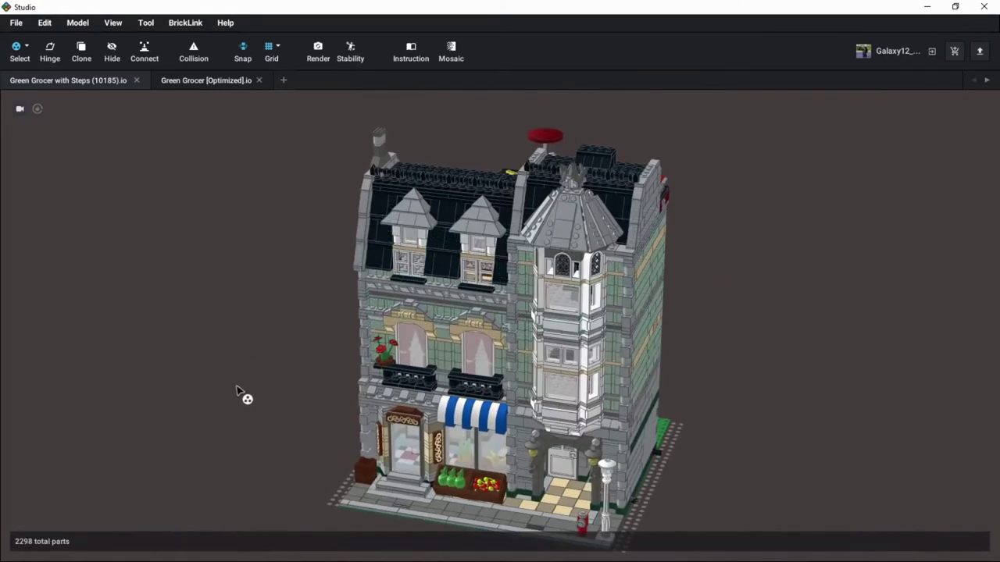
Select all green grooved 1 x 2 bricks on the front facade by type and color, examine their distribution, and clear the selection.
scroll(247, 381, "up", 2)
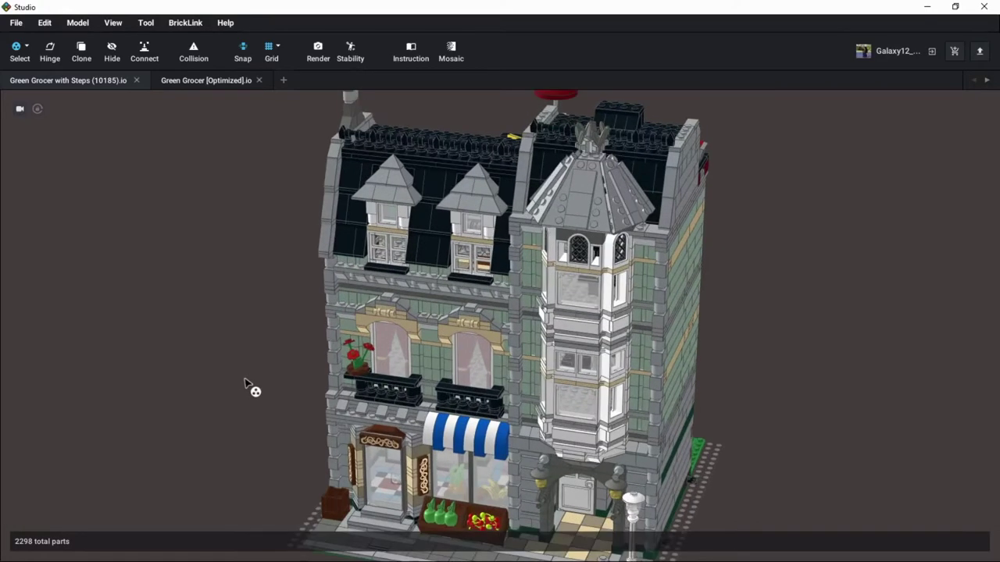
scroll(240, 397, "down", 2)
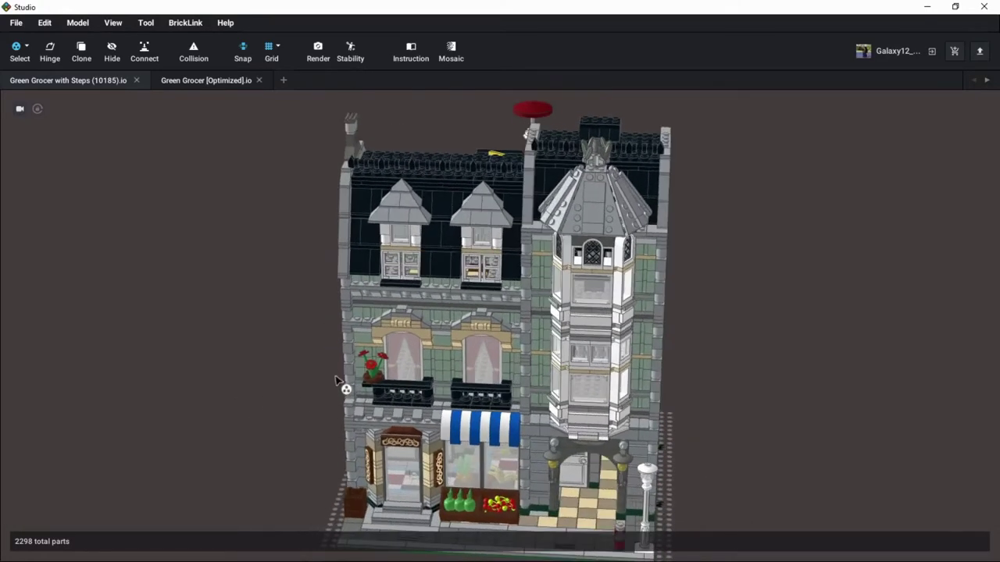
scroll(338, 381, "up", 5)
middle_click_drag(524, 450, 461, 426)
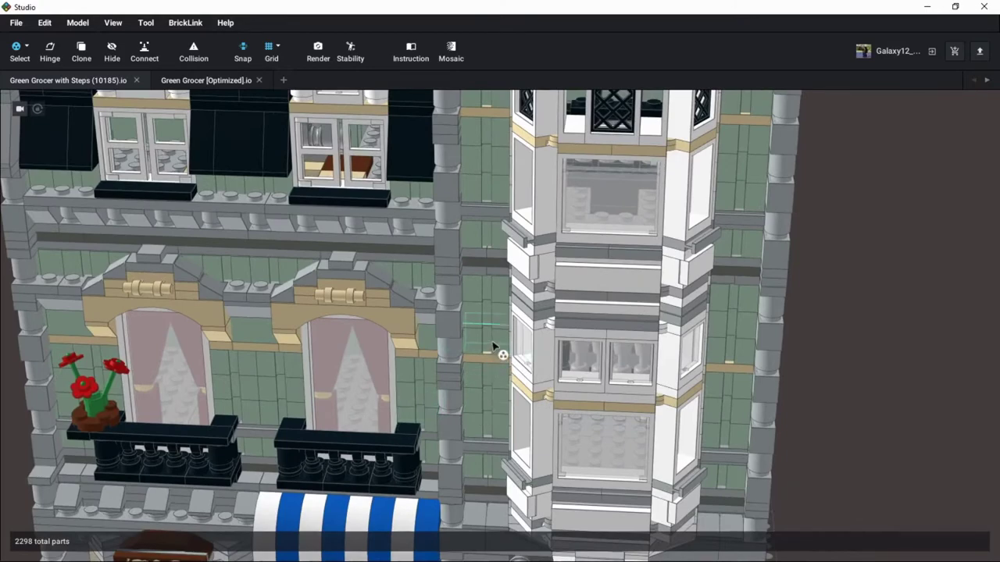
left_click(497, 346)
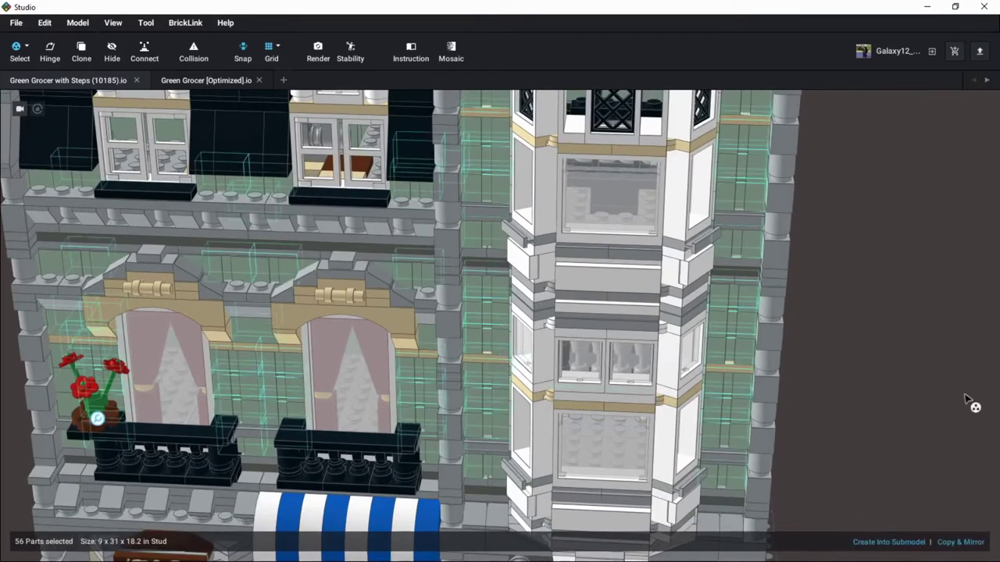
scroll(889, 397, "down", 5)
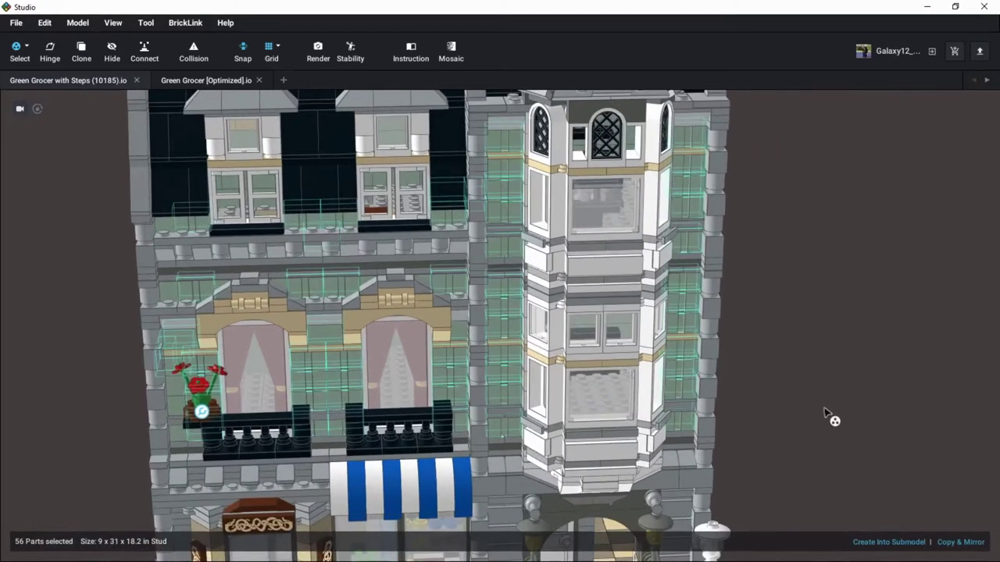
scroll(820, 417, "down", 3)
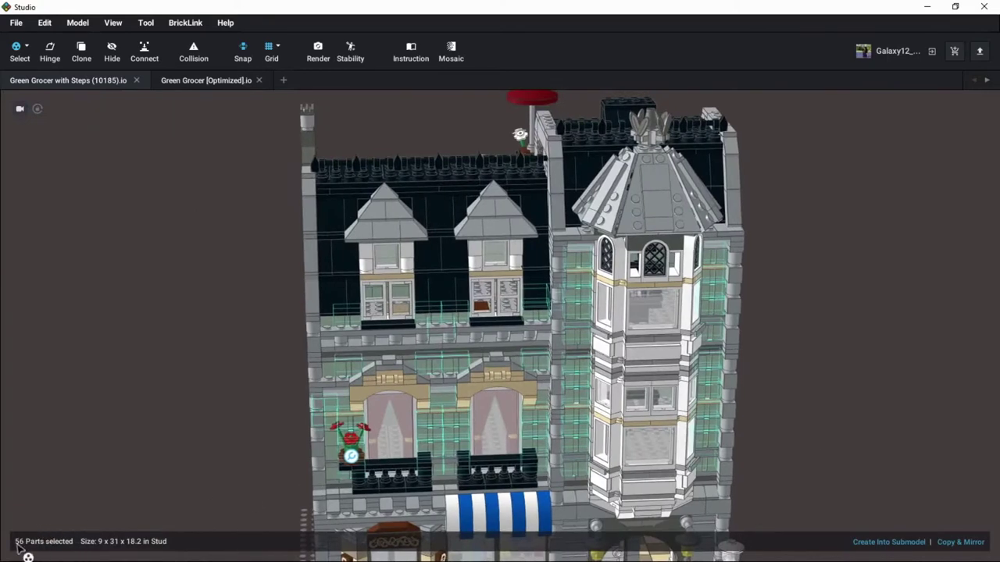
left_click(245, 413)
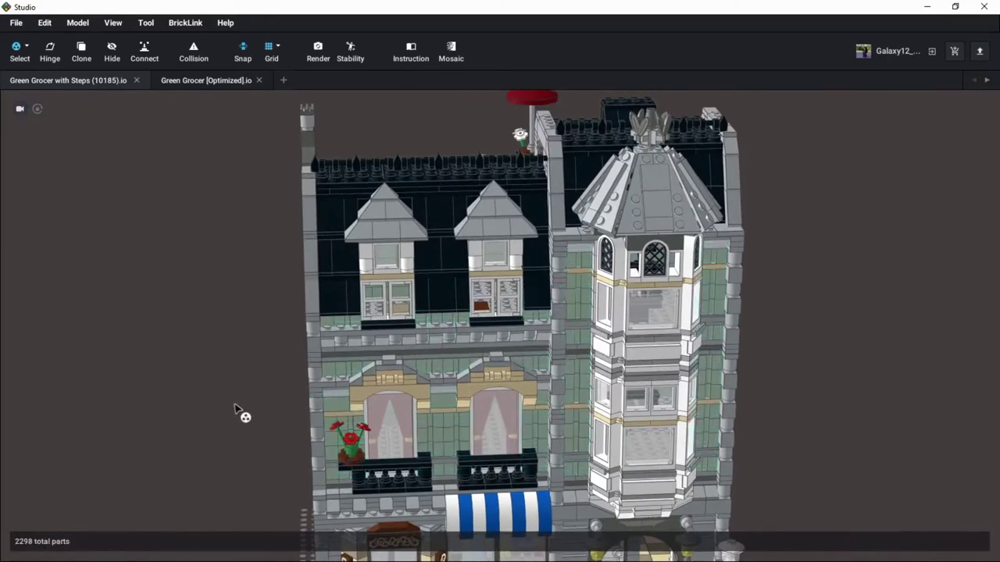
Check the price of a single green grooved 1 x 2 brick above the arched windows, and clear the selection.
scroll(245, 414, "up", 5)
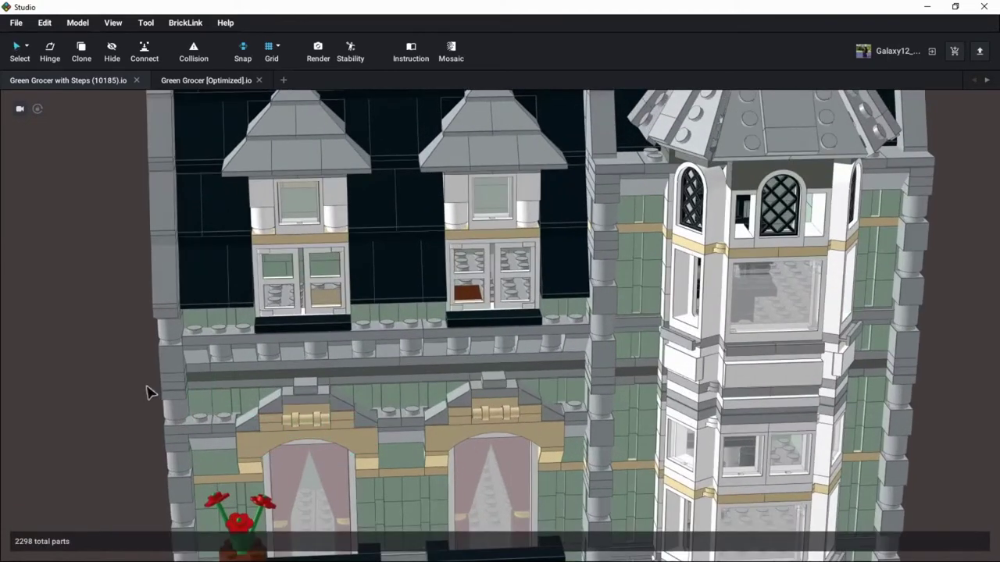
left_click(229, 402)
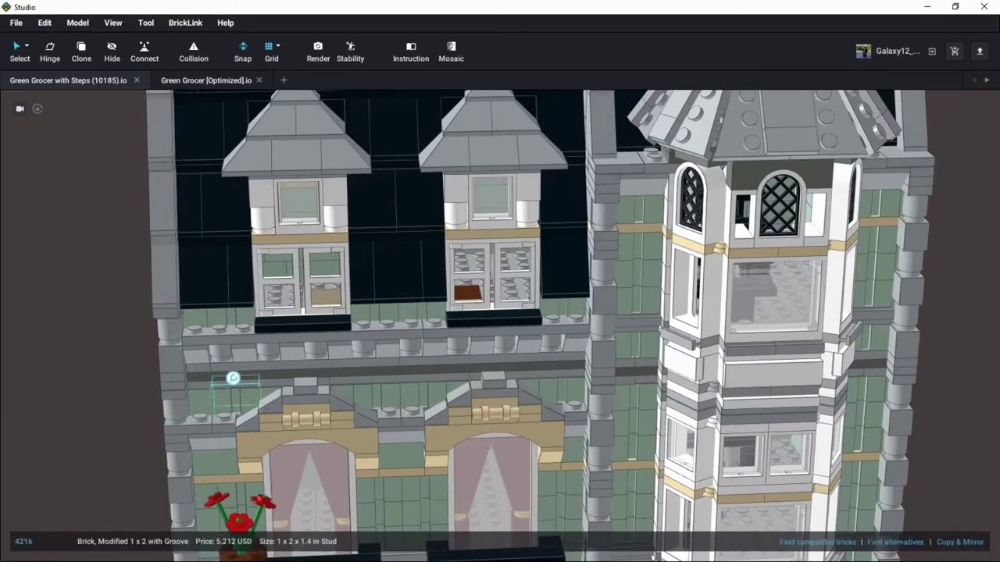
scroll(120, 409, "up", 2)
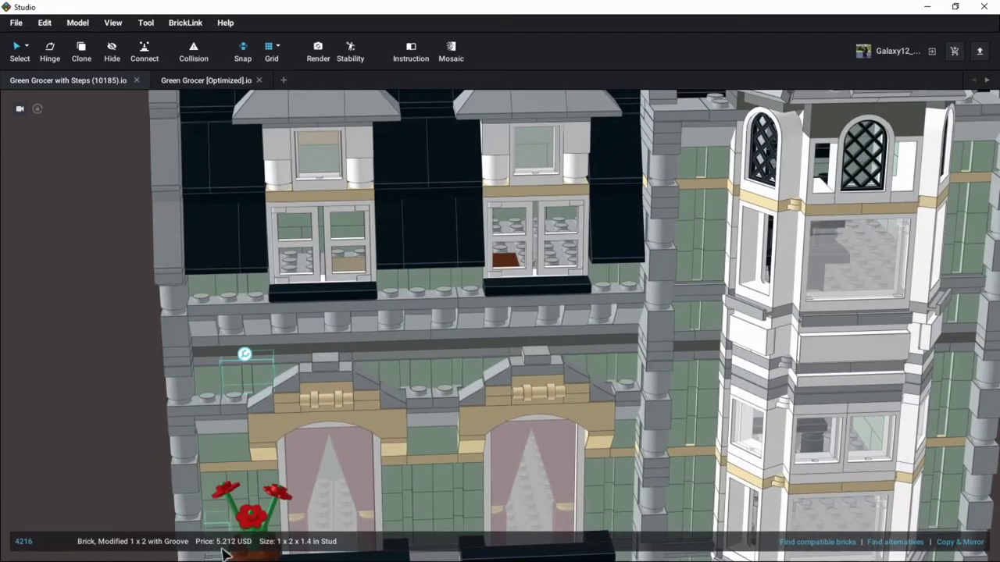
left_click(66, 410)
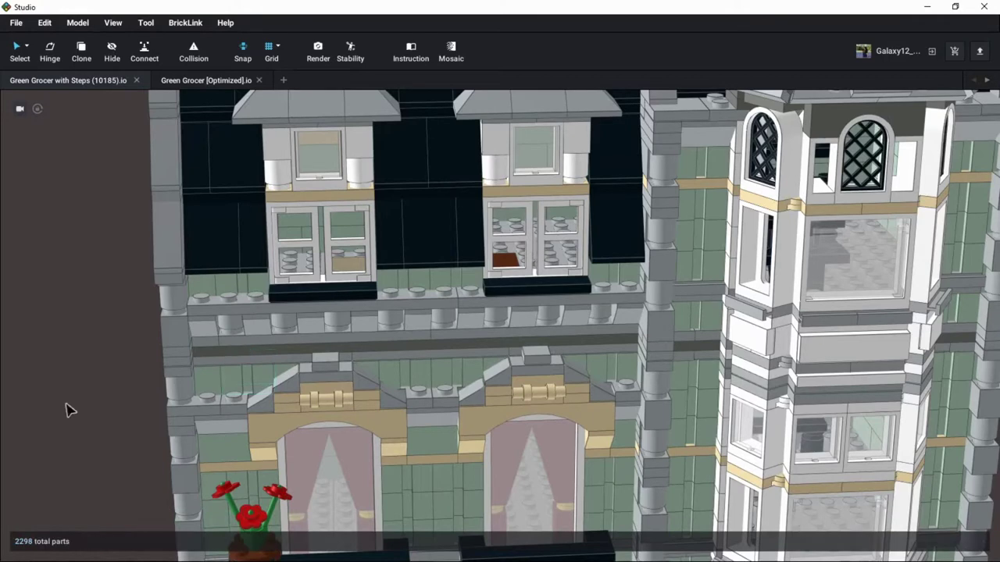
Select all green grooved 1 x 2 bricks by type and color again to check their combined price across the facade.
left_click(226, 379)
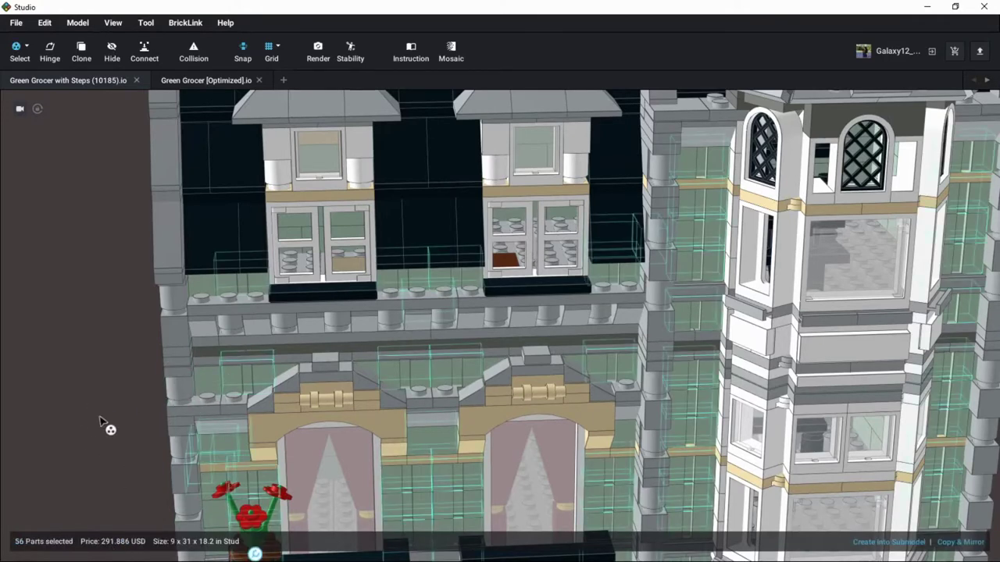
scroll(99, 420, "down", 3)
right_click_drag(98, 420, 123, 415)
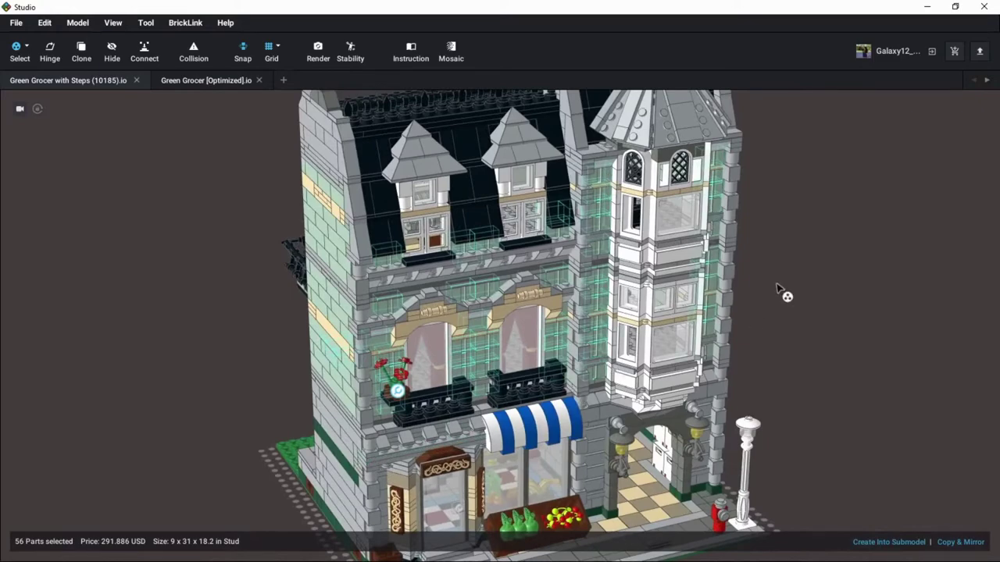
right_click_drag(779, 289, 750, 334)
scroll(750, 335, "up", 2)
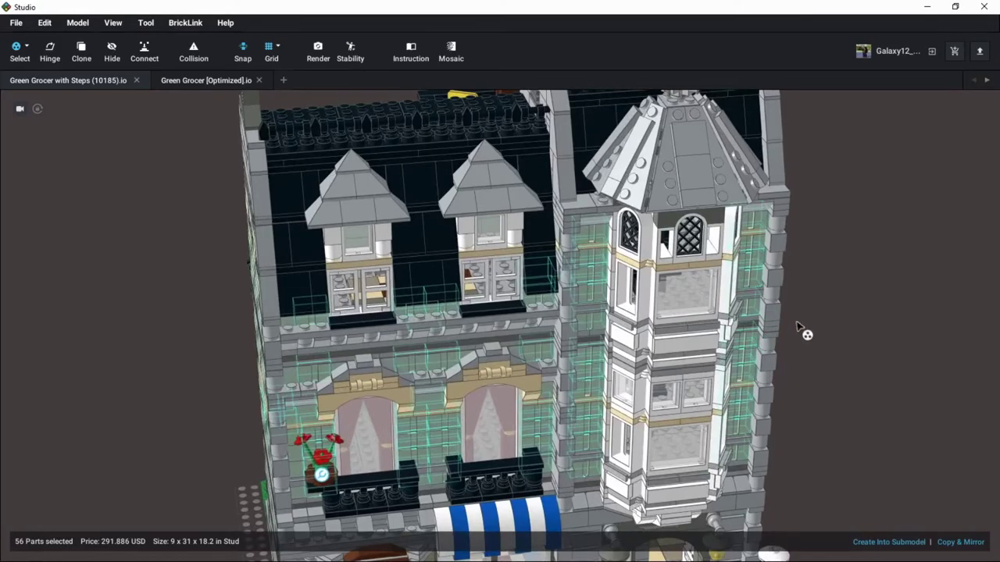
Examine the selected grooved bricks from beneath the model and around the bay window, and clear the selection.
right_click_drag(822, 349, 844, 310)
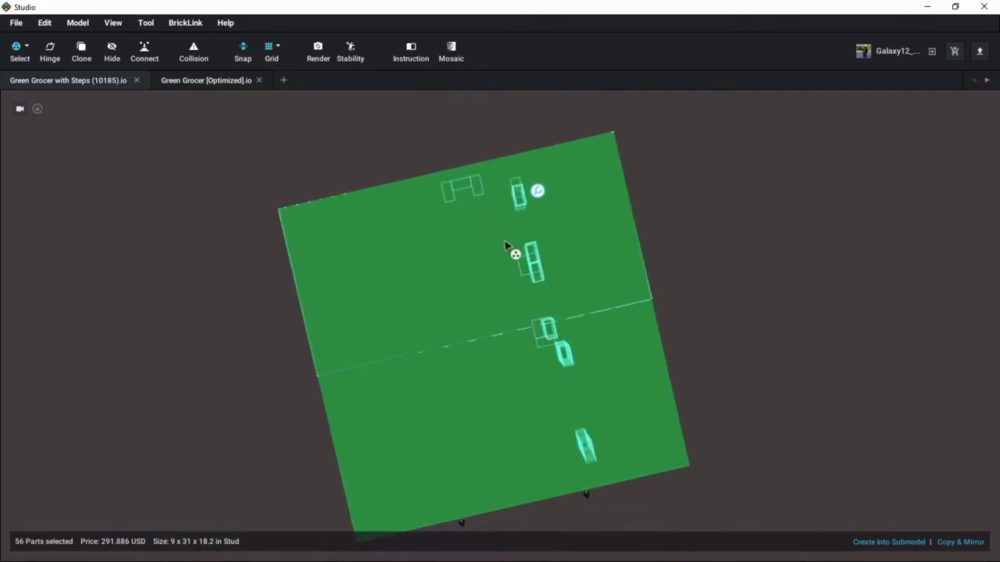
right_click_drag(504, 246, 500, 270)
right_click_drag(642, 340, 681, 336)
scroll(681, 337, "up", 10)
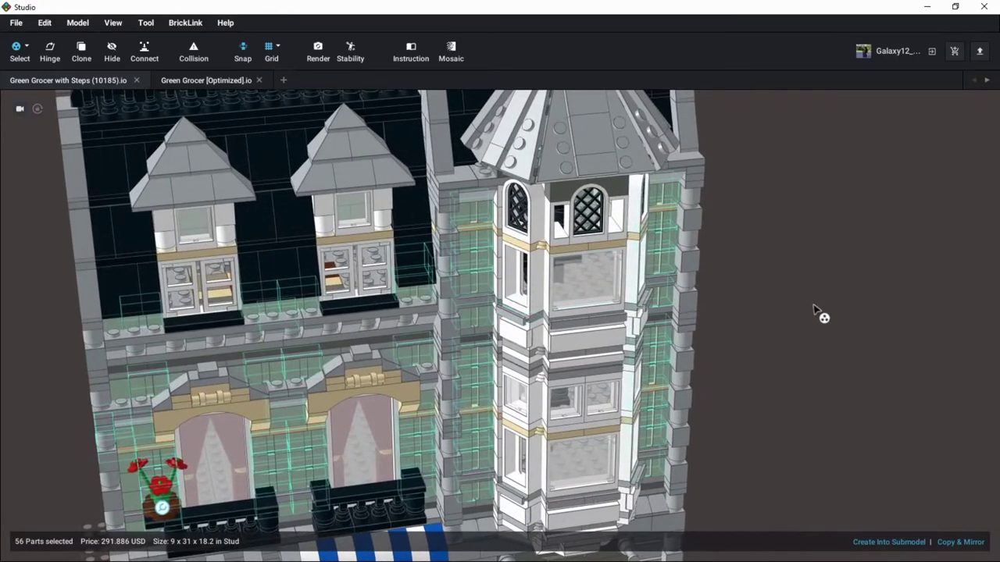
scroll(797, 337, "down", 5)
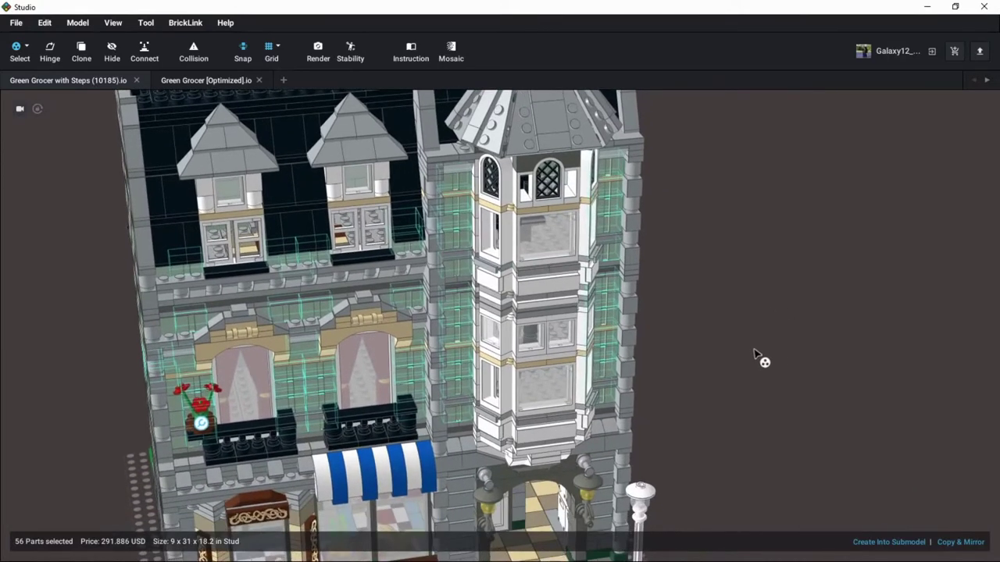
left_click(755, 354)
scroll(750, 359, "down", 5)
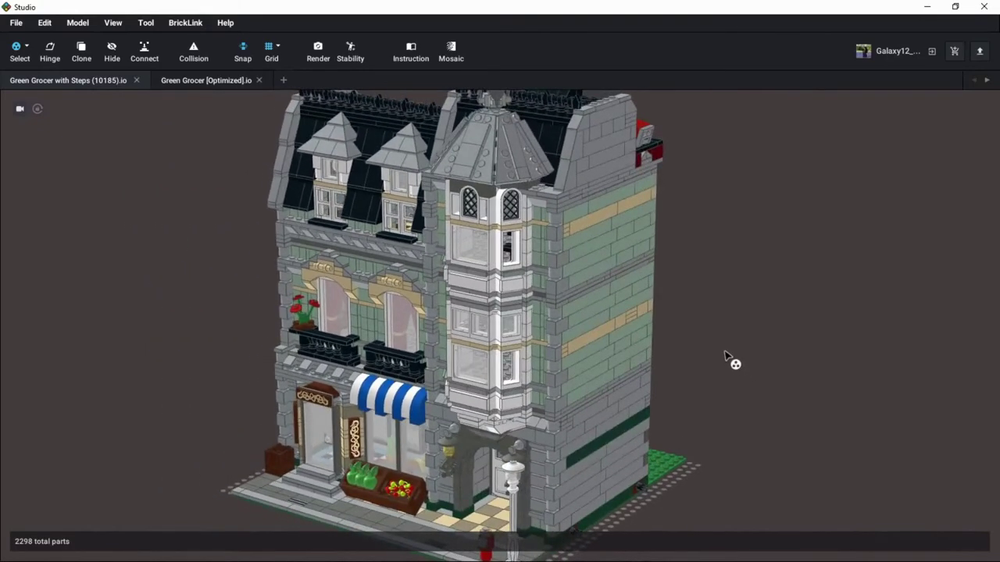
right_click_drag(716, 341, 721, 344)
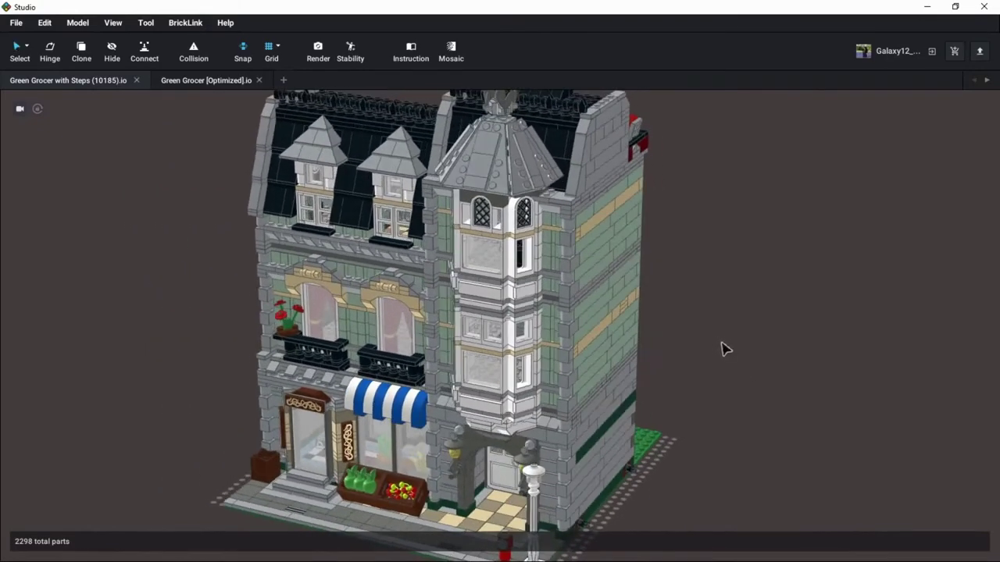
Examine the original Green Grocer's front facade, bay window and both side walls from several angles.
middle_click_drag(723, 343, 755, 352)
scroll(766, 367, "down", 2)
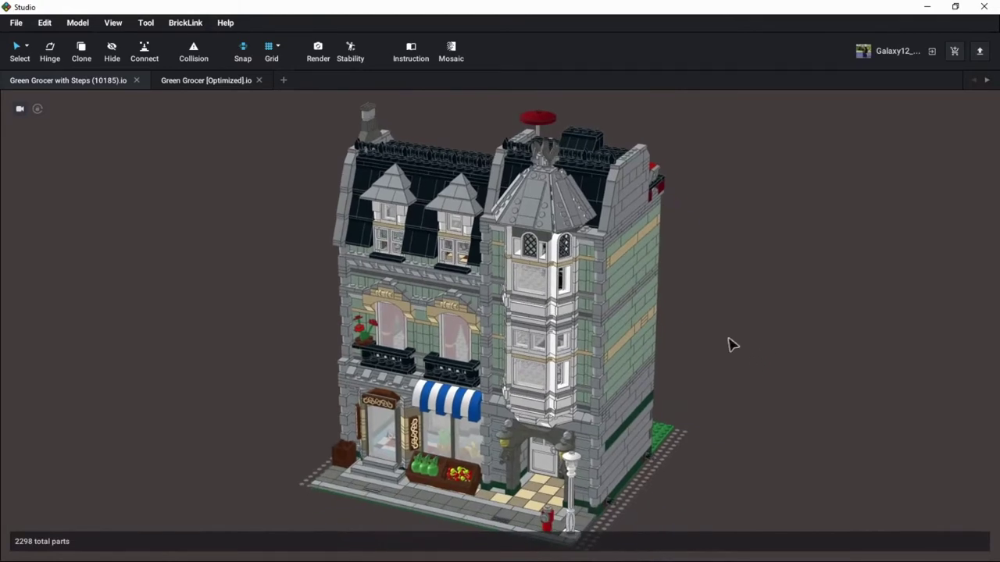
right_click_drag(731, 344, 795, 342)
scroll(791, 336, "up", 1)
middle_click_drag(789, 324, 777, 354)
scroll(778, 350, "up", 2)
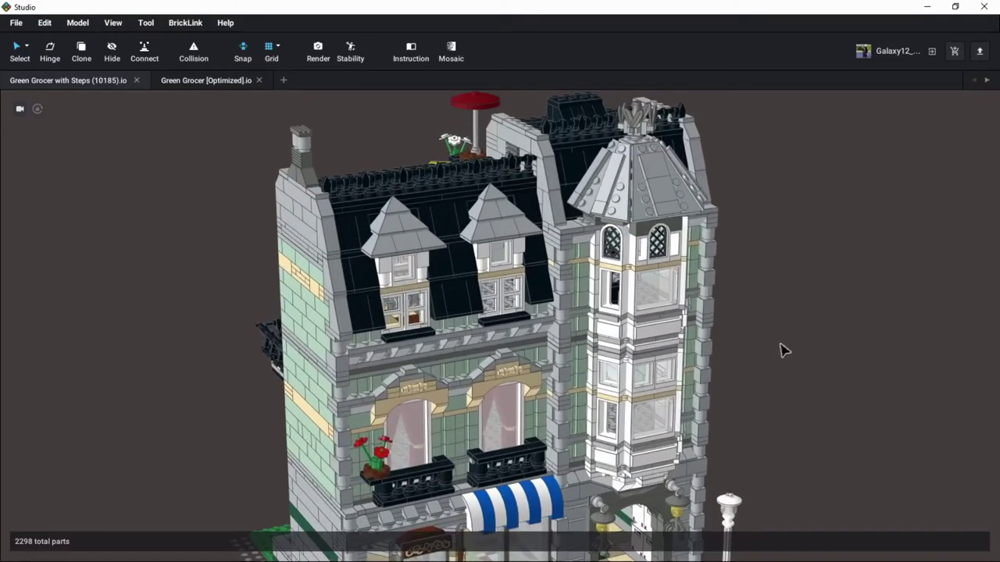
right_click_drag(761, 333, 816, 352)
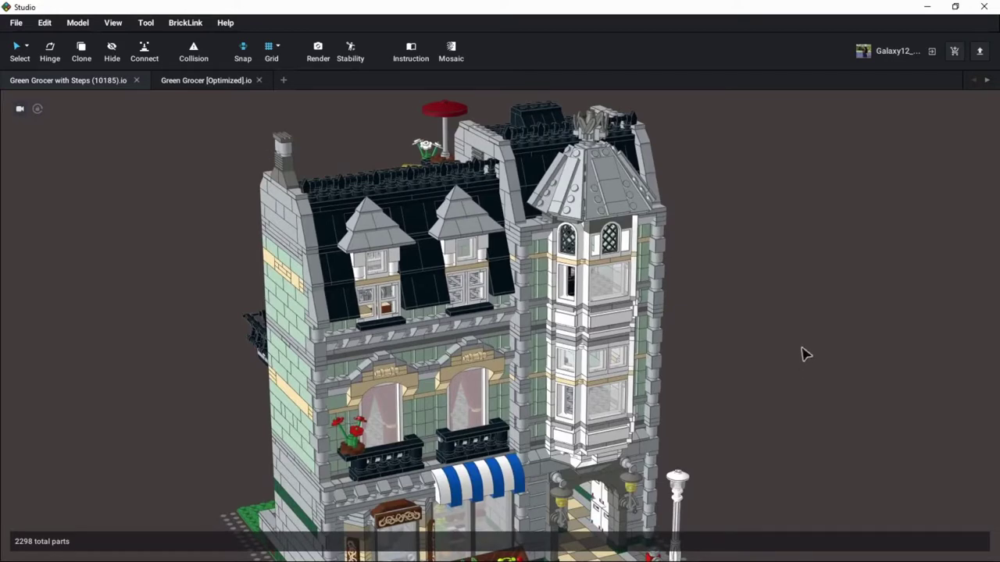
mouse_move(807, 354)
right_mouse_down()
mouse_move(796, 351)
mouse_move(797, 328)
mouse_move(803, 340)
mouse_move(787, 364)
mouse_move(797, 374)
mouse_move(809, 367)
right_mouse_up()
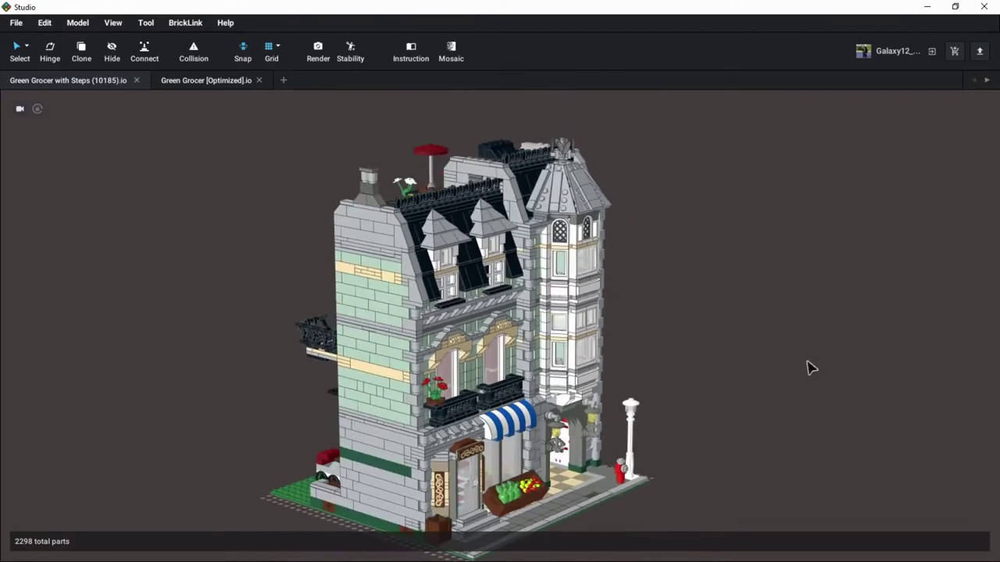
mouse_move(735, 336)
right_mouse_down()
mouse_move(721, 337)
mouse_move(777, 341)
mouse_move(733, 344)
right_mouse_up()
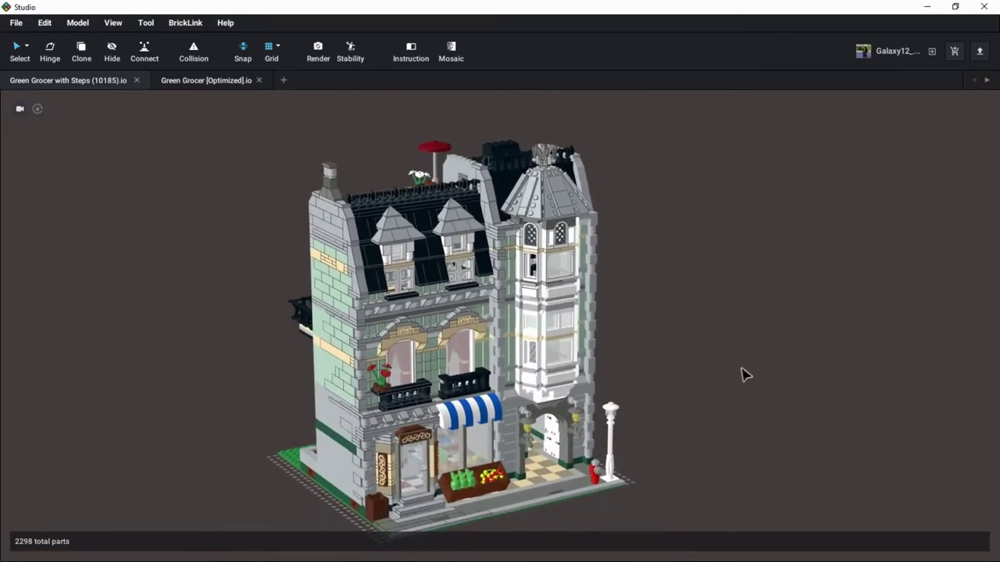
scroll(729, 381, "up", 3)
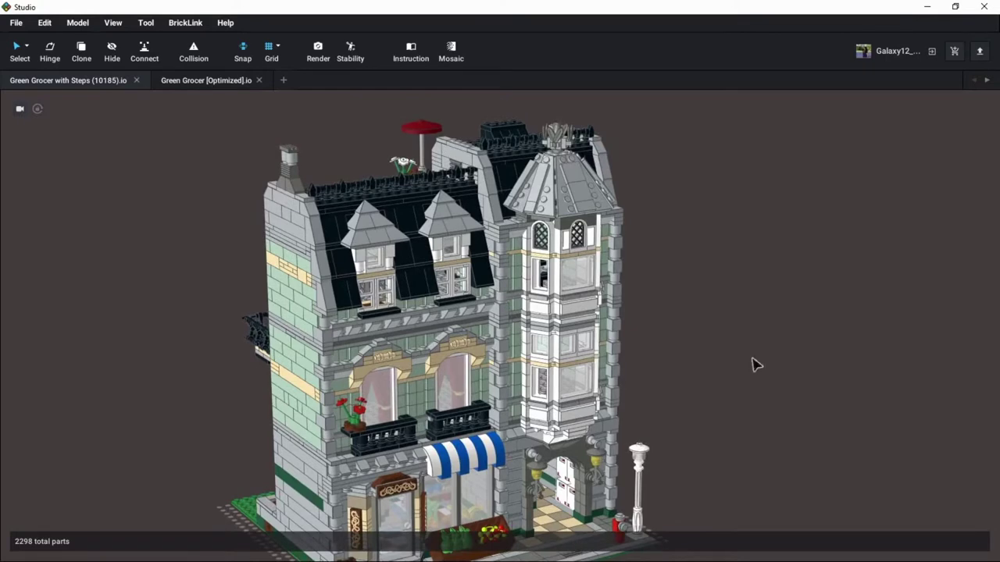
right_click_drag(749, 360, 736, 379)
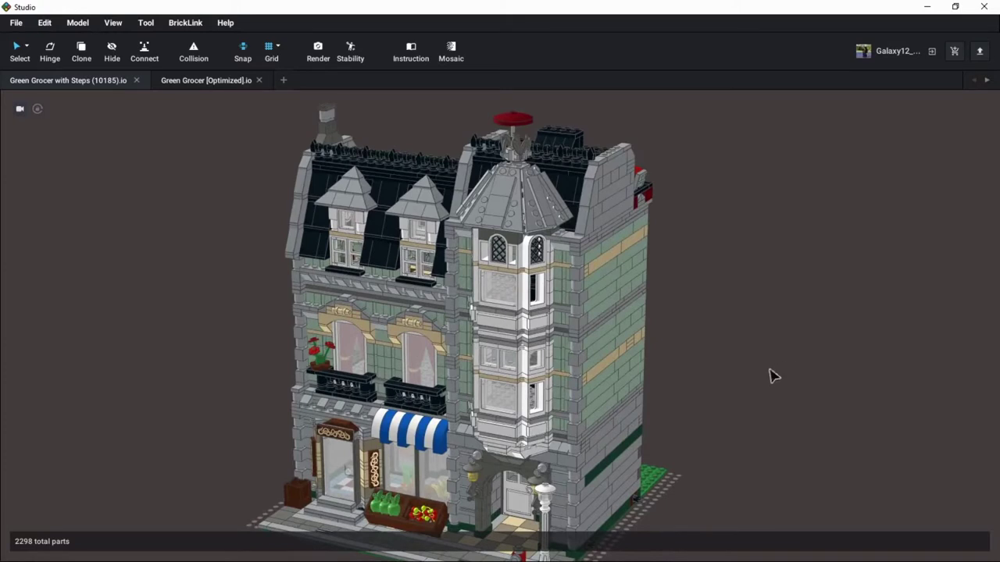
middle_click_drag(768, 368, 784, 352)
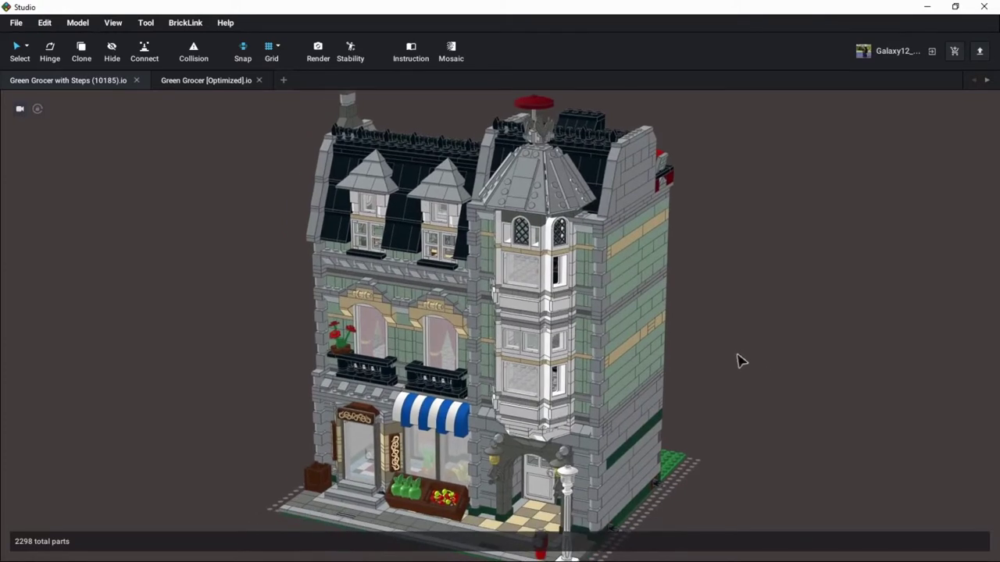
Check the original model's total parts price in its model information, and close the parts list.
key("ctrl+i")
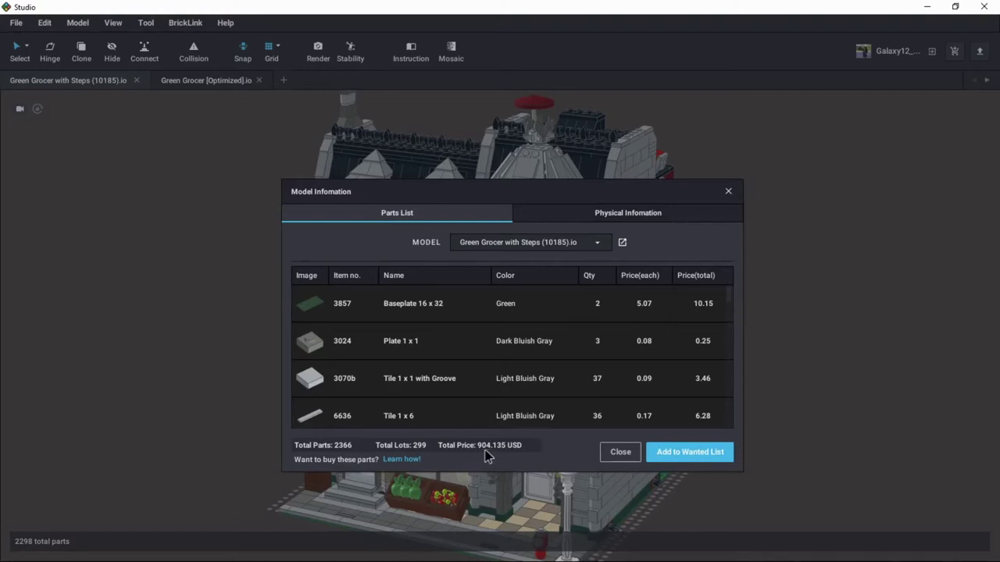
left_click(728, 192)
scroll(729, 301, "down", 3)
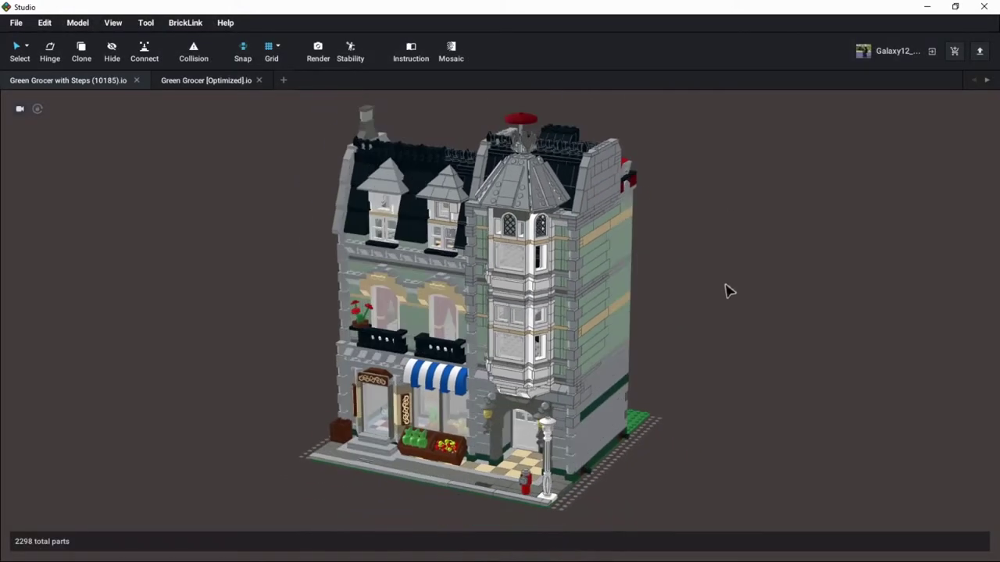
Switch to the Green Grocer [Optimized].io model and examine its front facade and green outer walls.
left_click(196, 84)
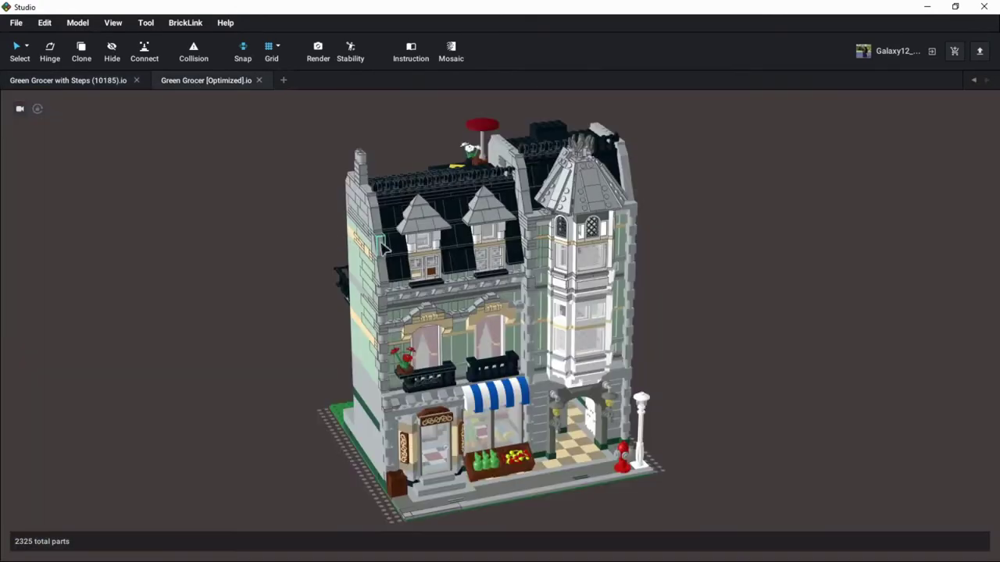
scroll(332, 312, "up", 3)
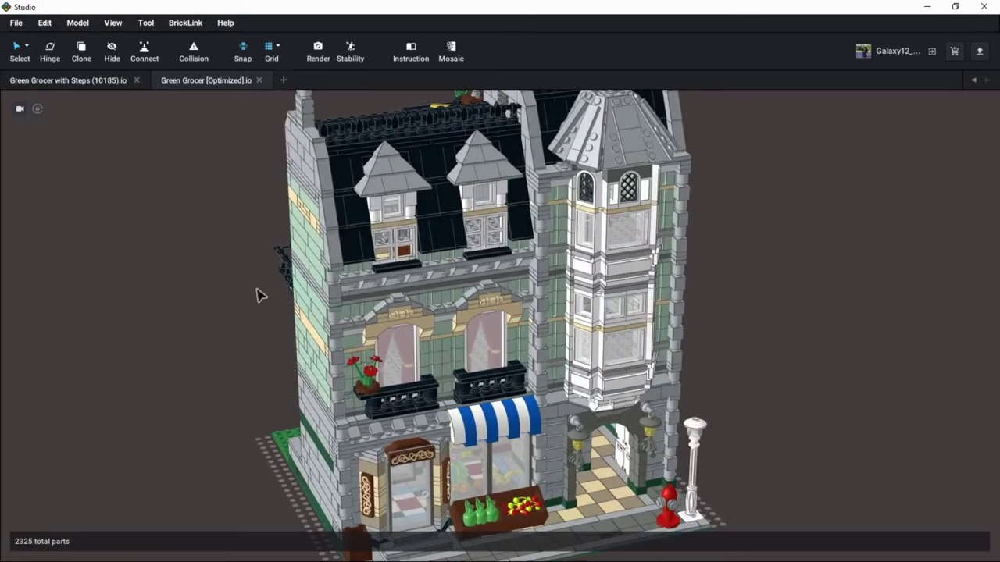
scroll(263, 310, "up", 2)
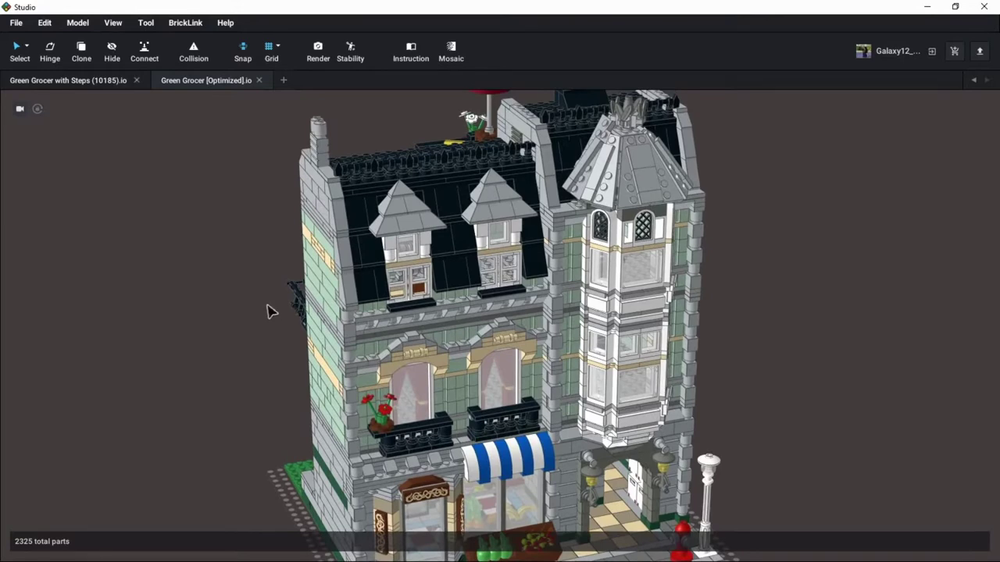
scroll(267, 311, "down", 2)
right_click_drag(267, 318, 188, 342)
scroll(195, 342, "up", 2)
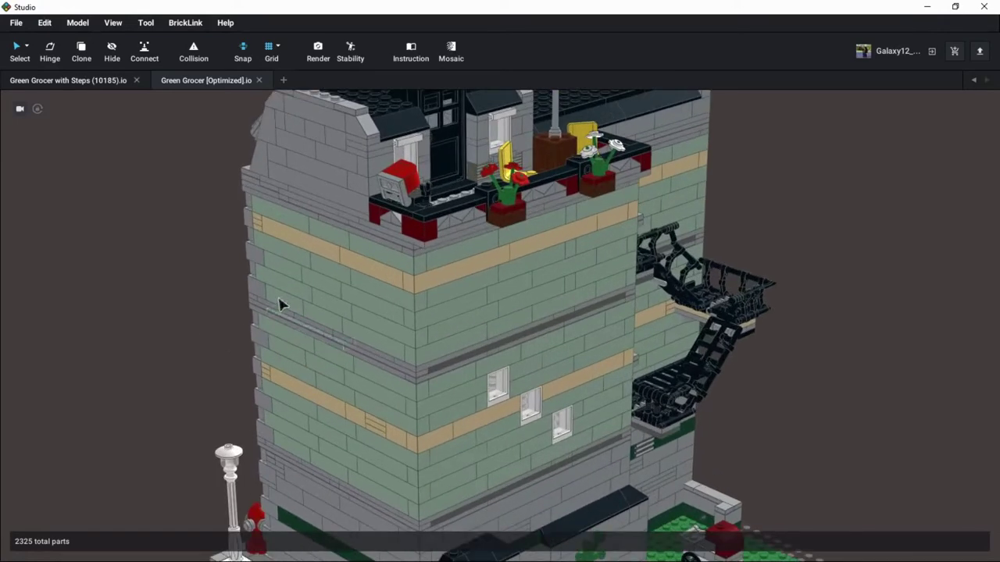
Check the price of the green 1 x 6 brick below the upper tan band on the optimized side wall.
right_click_drag(435, 325, 379, 336)
right_click_drag(817, 342, 851, 348)
key("2")
key("Escape")
left_click(342, 273)
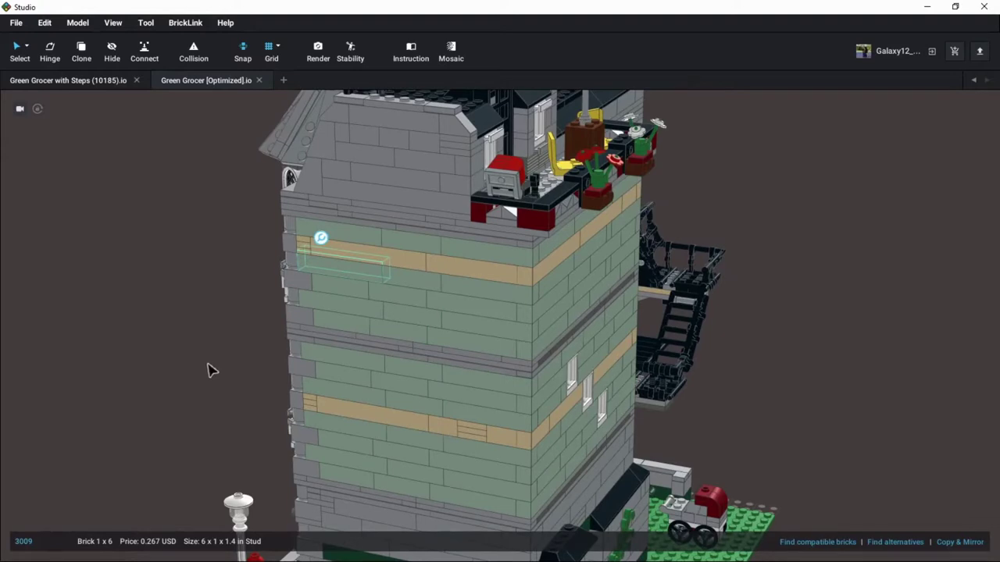
mouse_move(211, 365)
right_mouse_down()
mouse_move(212, 315)
mouse_move(252, 346)
mouse_move(219, 352)
mouse_move(255, 351)
mouse_move(218, 354)
right_mouse_up()
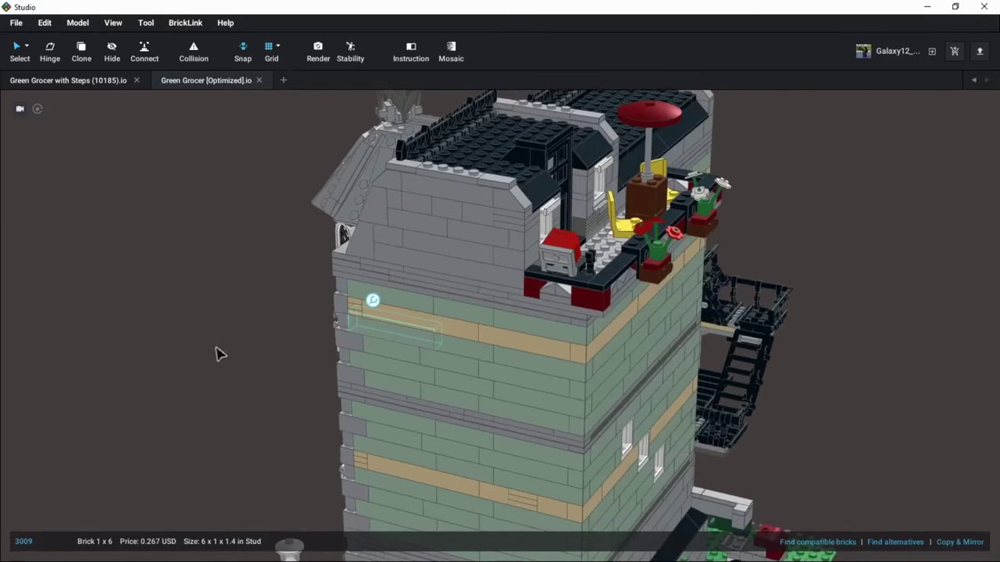
middle_click_drag(249, 377, 232, 356)
scroll(231, 354, "up", 1)
scroll(231, 359, "up", 1)
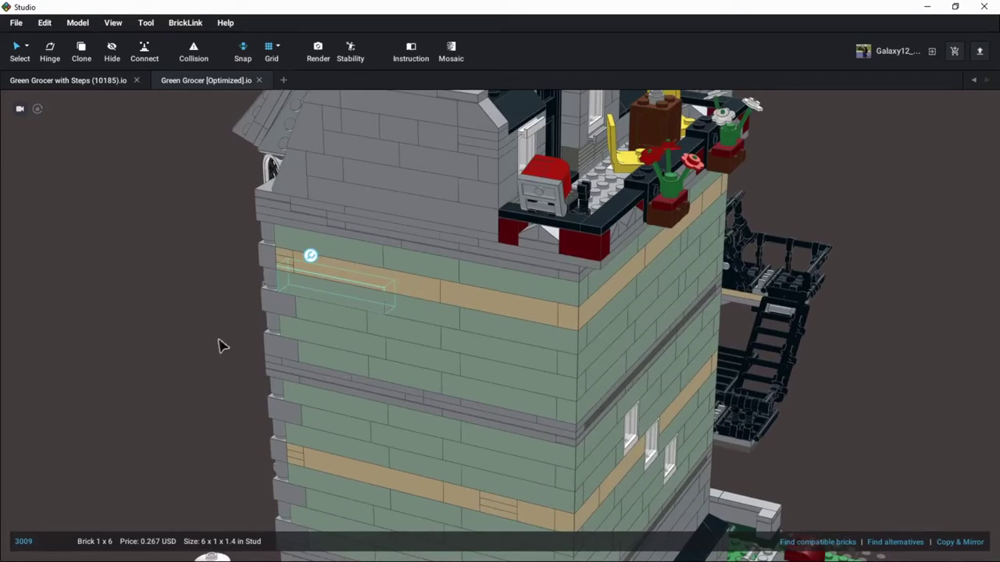
middle_click_drag(219, 346, 215, 331)
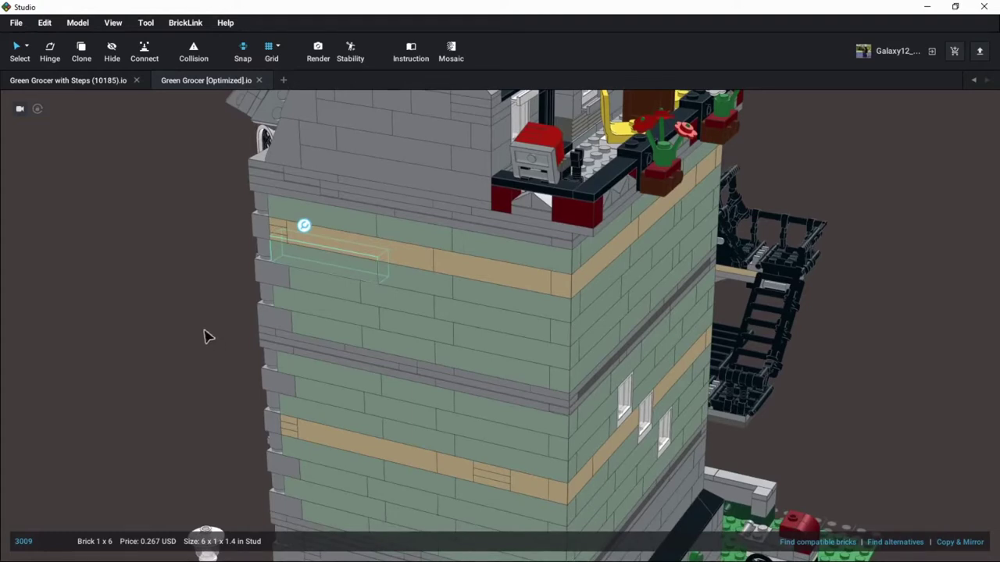
right_click_drag(203, 339, 203, 346)
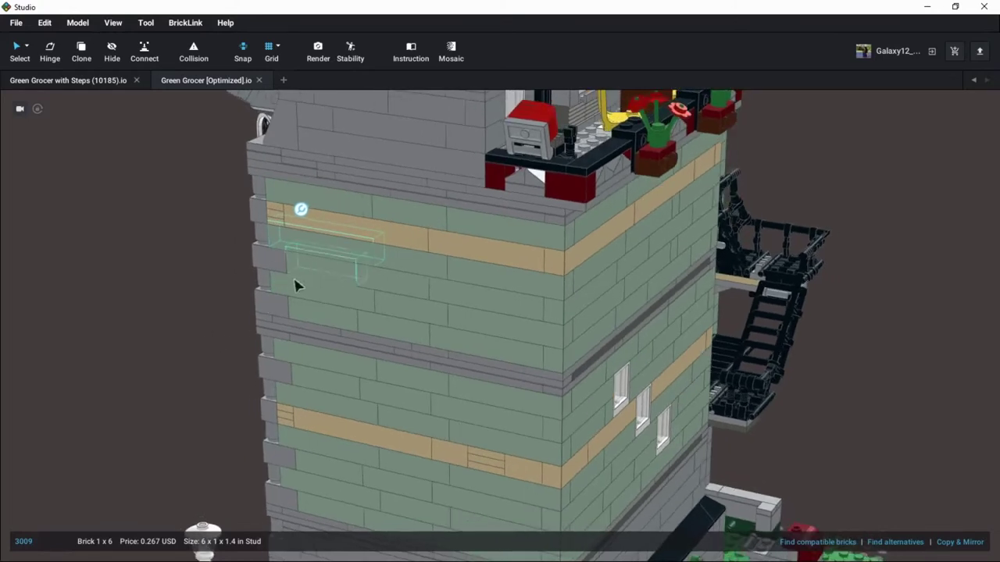
Check the price of the adjacent green 1 x 4 brick below the upper tan band, and clear the selection.
left_click(404, 272)
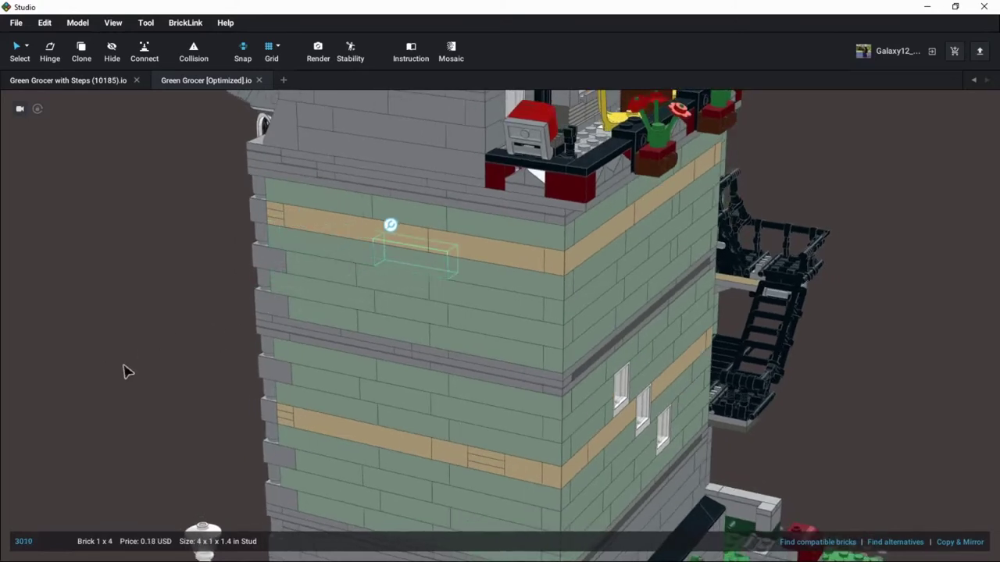
right_click_drag(185, 341, 186, 369)
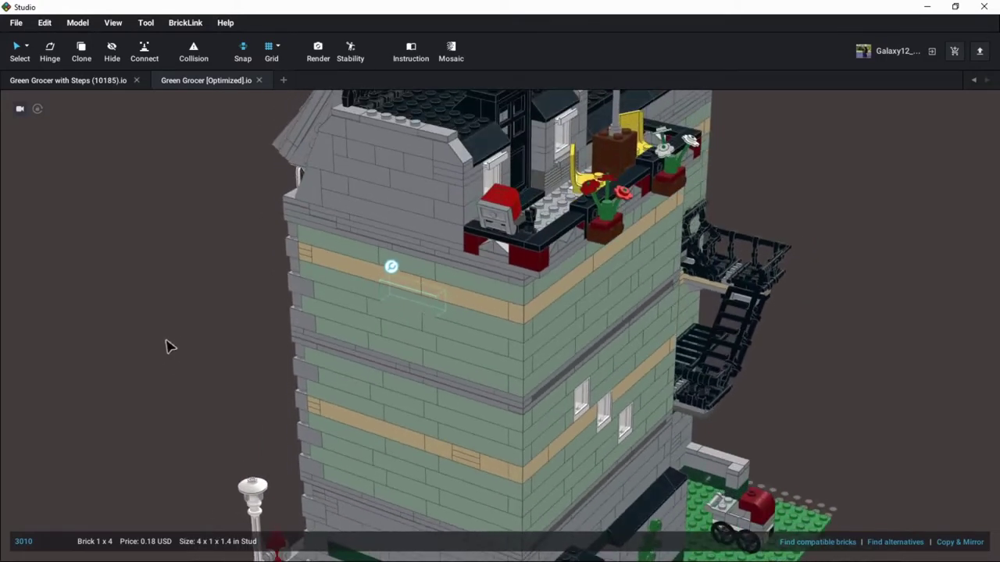
scroll(177, 337, "down", 2)
left_click(177, 337)
Check the price of the green 1 x 1 brick beside the highest small window on the rear wall.
scroll(185, 337, "up", 2)
middle_click_drag(175, 342, 140, 401)
right_click_drag(140, 404, 119, 363)
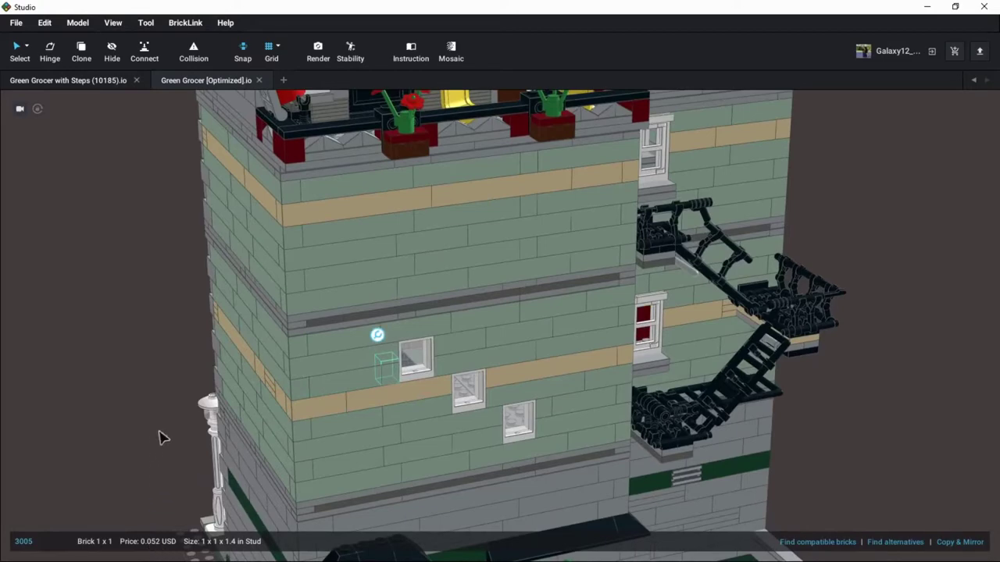
right_click_drag(154, 435, 109, 434)
Check the price of a green 1 x 2 brick on the side wall beside the fire escape, and examine the nearby front facade.
right_click_drag(624, 485, 453, 412)
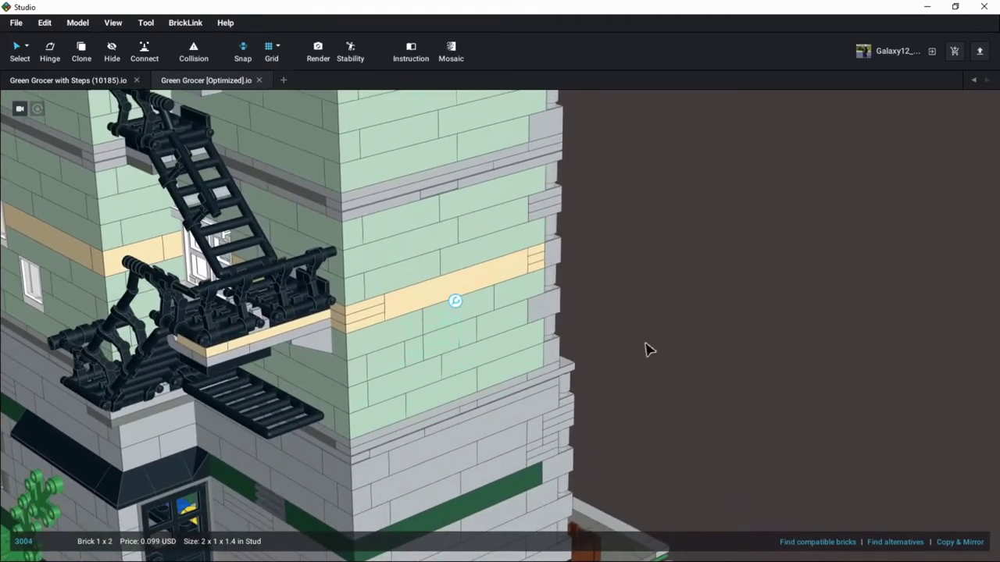
scroll(634, 350, "down", 2)
right_click_drag(650, 373, 593, 348)
middle_click_drag(593, 348, 599, 433)
scroll(587, 394, "up", 1)
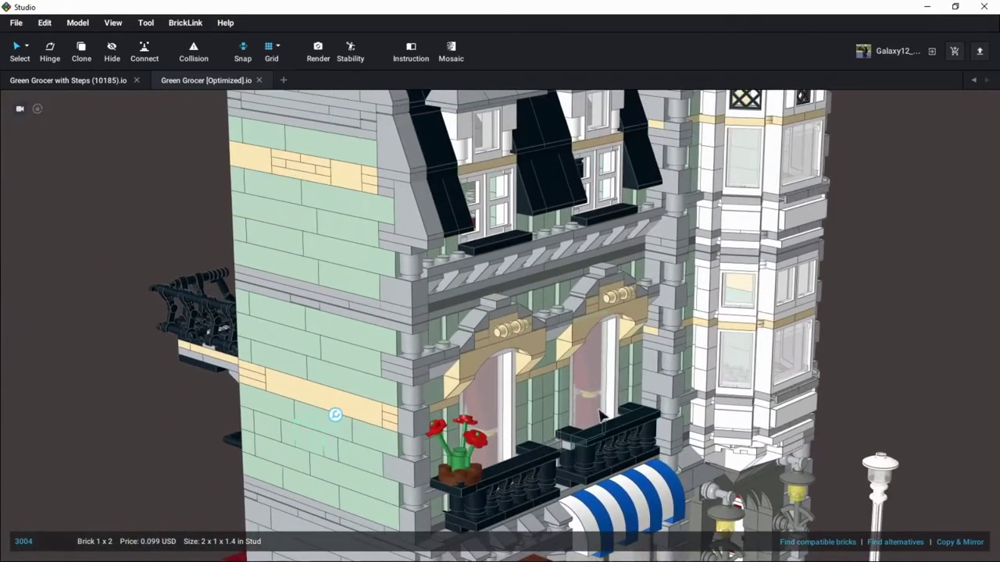
middle_click_drag(584, 387, 571, 411)
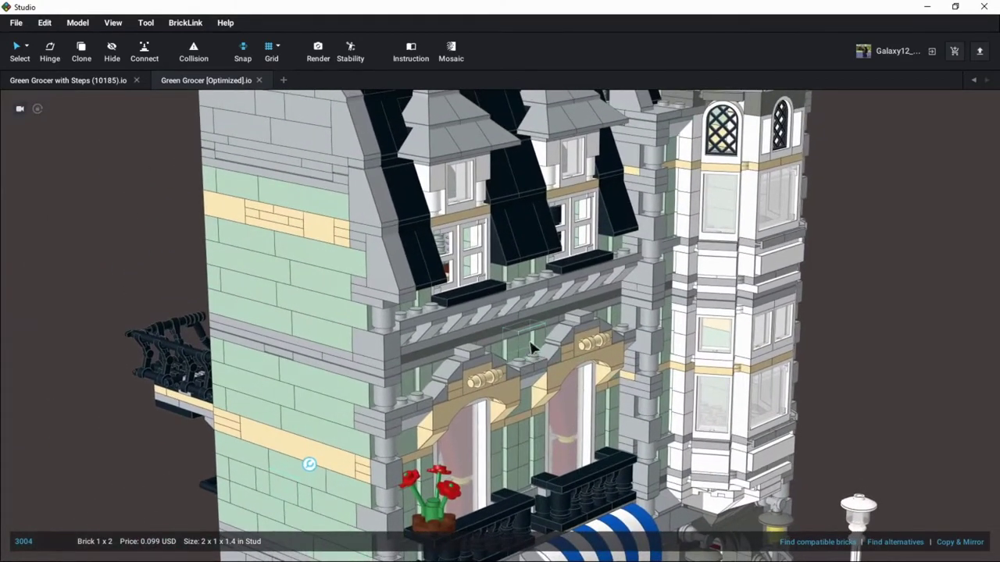
right_click_drag(519, 355, 459, 368)
scroll(390, 430, "up", 2)
right_click_drag(386, 435, 467, 435)
scroll(467, 439, "down", 2)
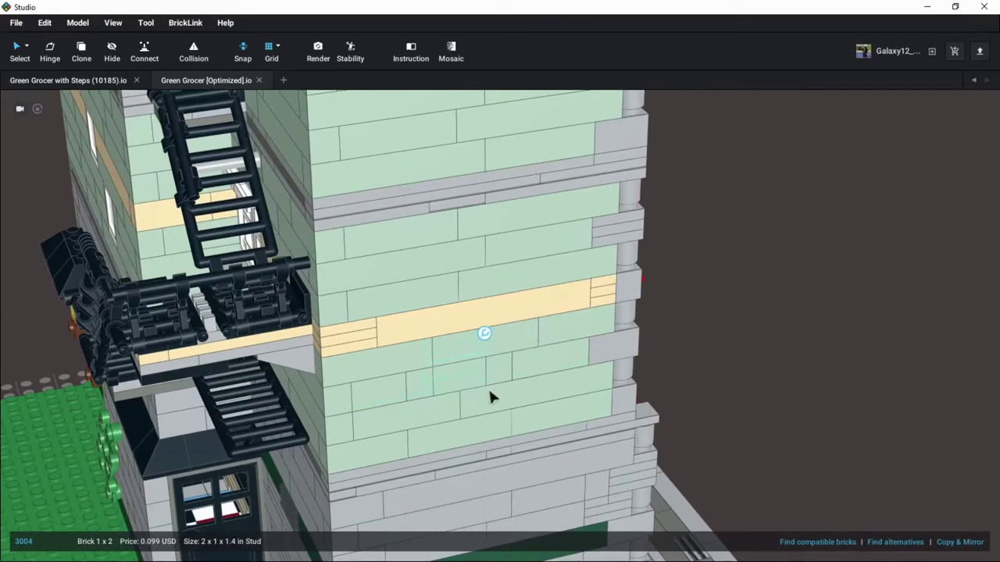
Examine how the smaller green bricks are laid across the side walls, around the fire escape and along the rear wall.
scroll(539, 398, "down", 3)
right_click_drag(630, 421, 518, 361)
right_click_drag(652, 378, 620, 380)
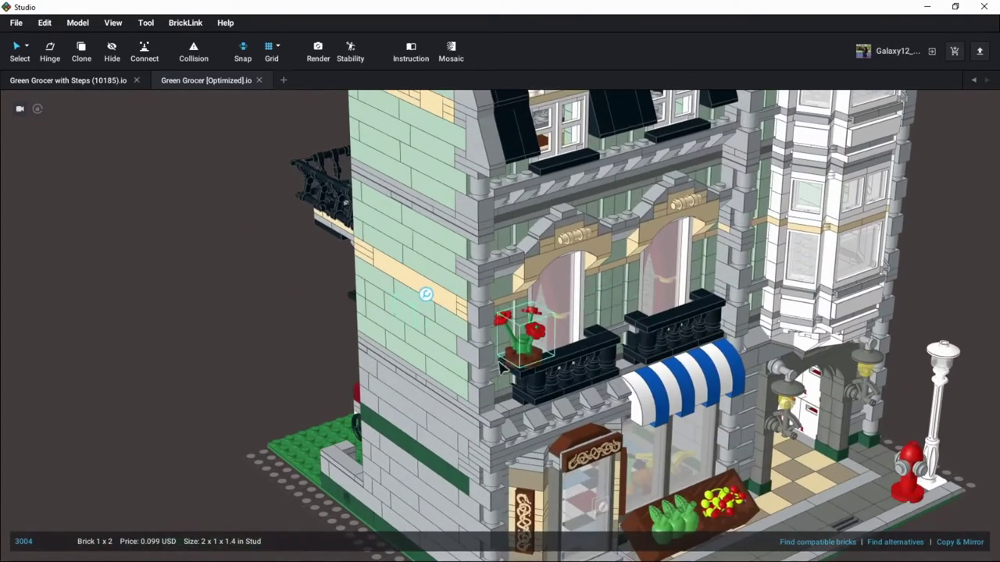
right_click_drag(480, 380, 474, 402)
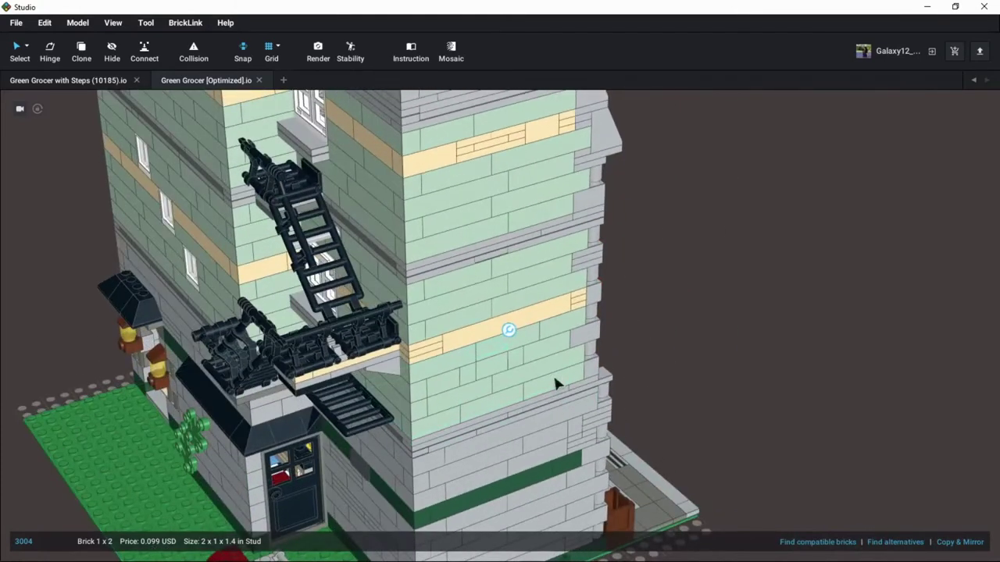
scroll(547, 391, "up", 2)
scroll(542, 400, "down", 5)
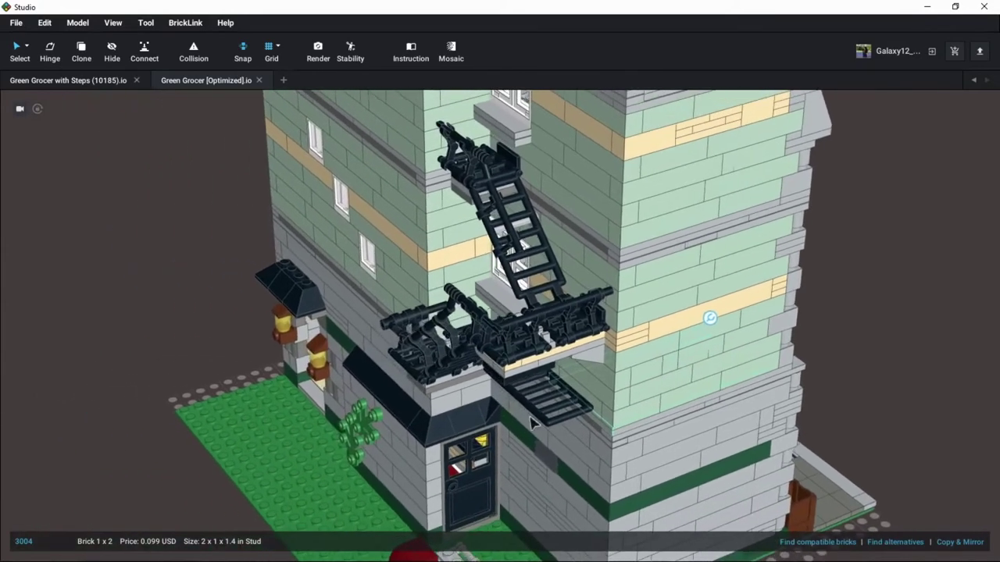
middle_click_drag(530, 418, 562, 418)
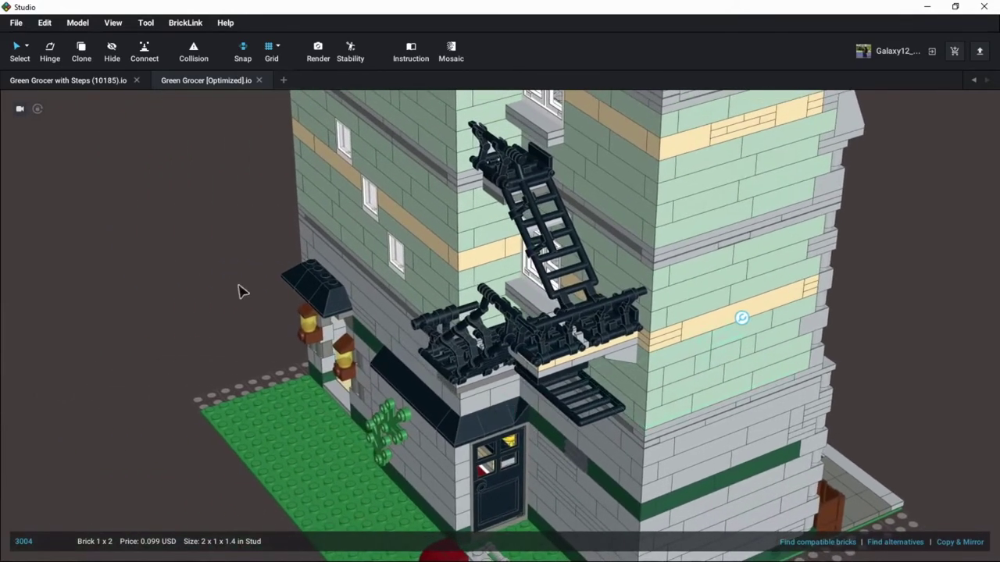
right_click_drag(214, 288, 194, 333)
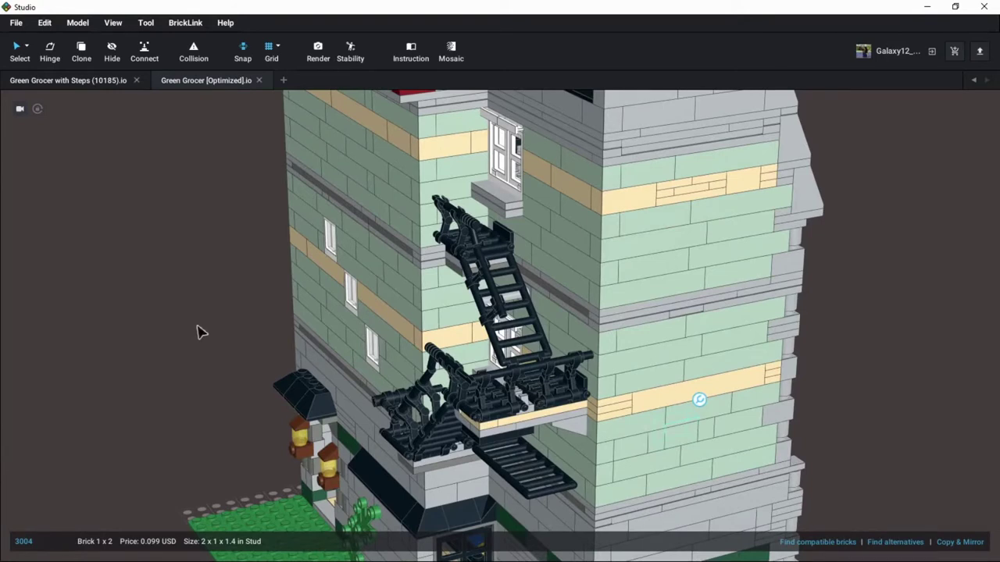
scroll(169, 323, "down", 1)
right_click_drag(169, 326, 242, 336)
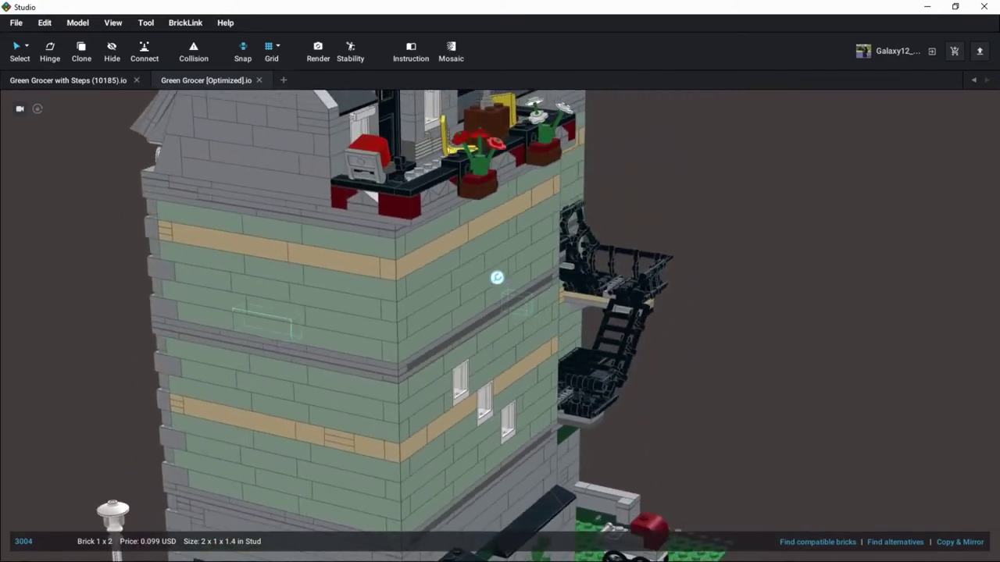
Select all green 1 x 6 bricks by type and color in the optimized model, and examine their distribution and combined price.
left_click(94, 337)
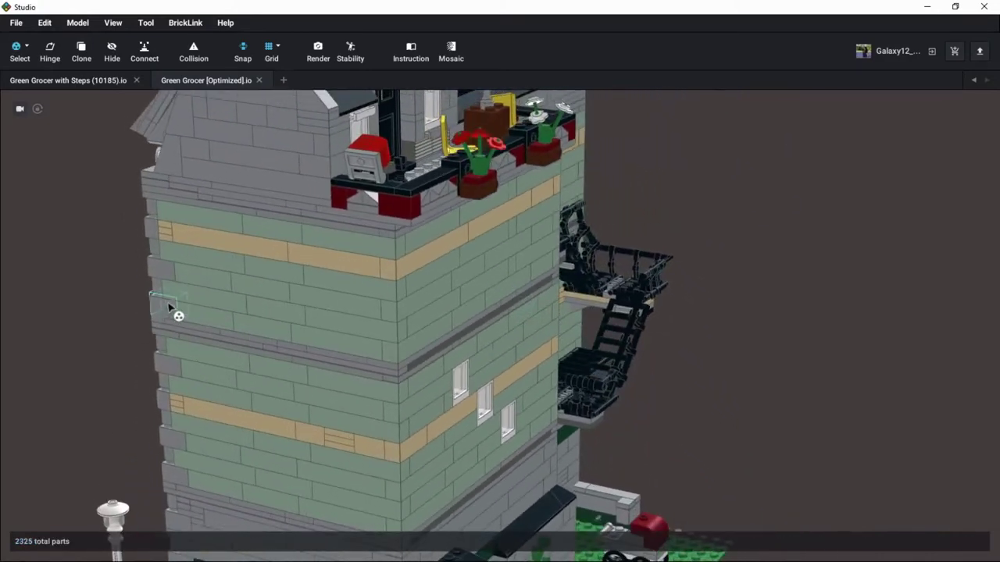
left_click(201, 268)
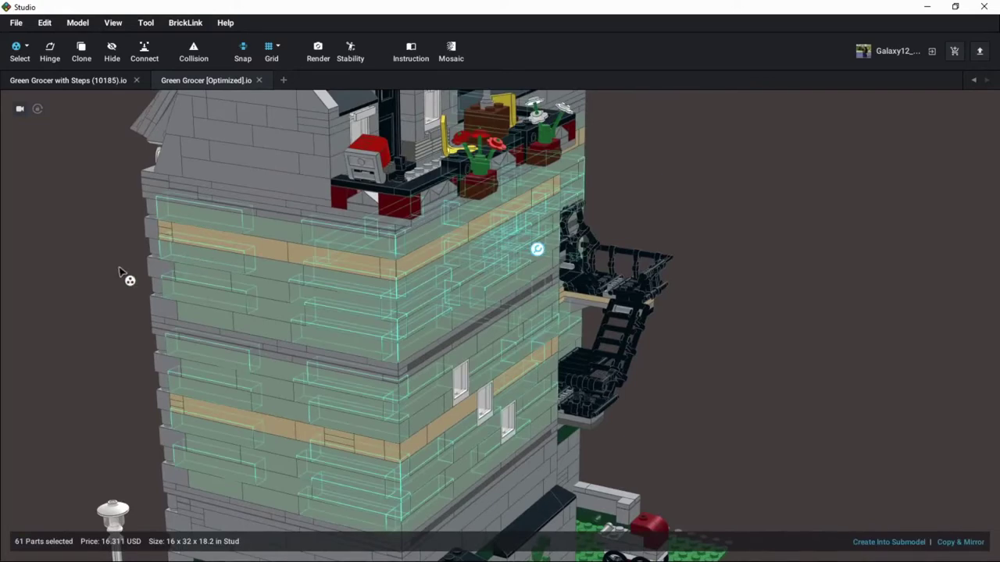
scroll(121, 311, "down", 3)
right_click_drag(199, 346, 324, 343)
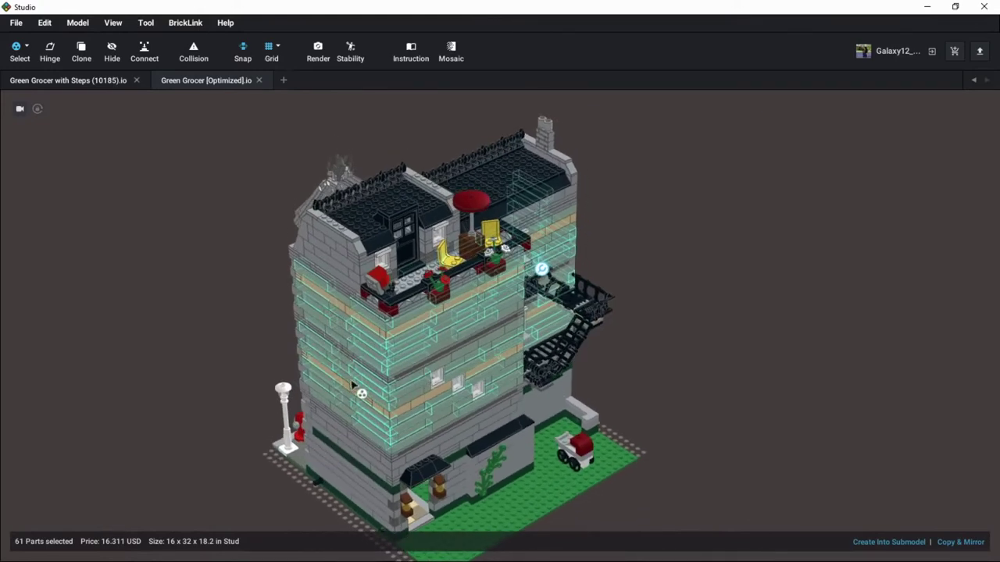
Examine the selected green 1 x 6 bricks on the side and rear walls, and select all green 1 x 4 bricks to compare.
scroll(324, 394, "up", 6)
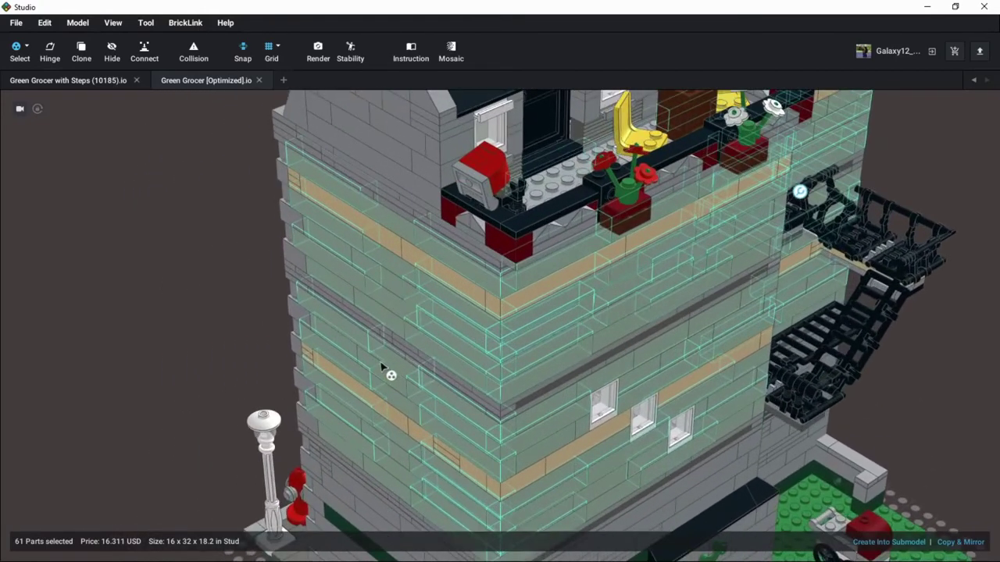
right_click_drag(381, 365, 362, 355)
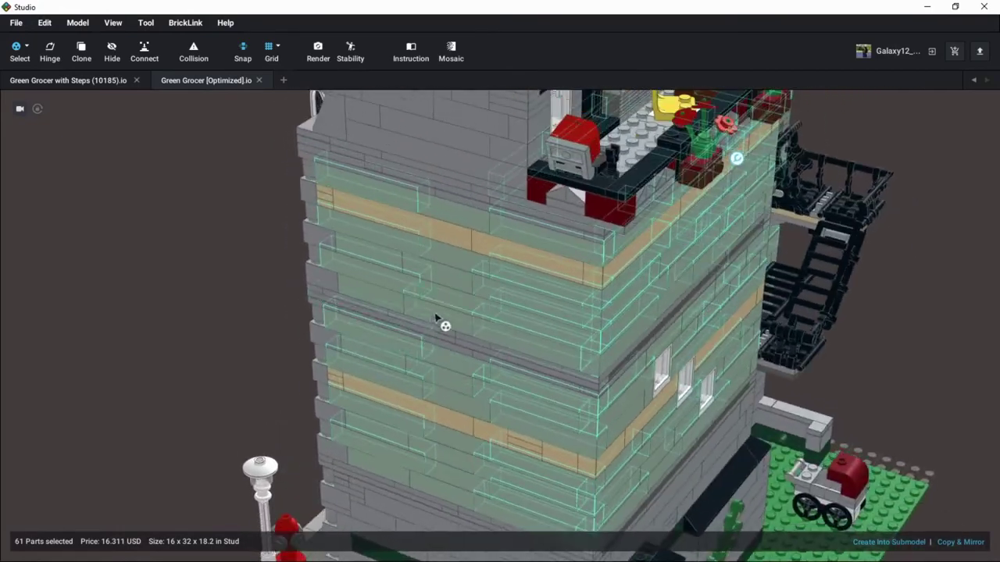
right_click_drag(449, 285, 307, 384)
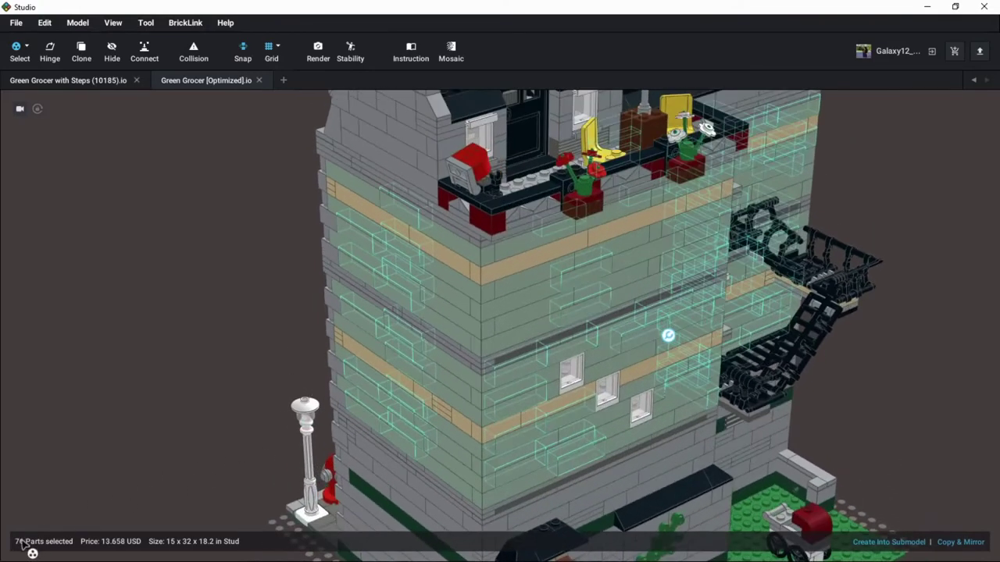
Examine how the selected green 1 x 4 bricks are distributed across the side wall and, from below, around the building.
right_click_drag(256, 357, 408, 311)
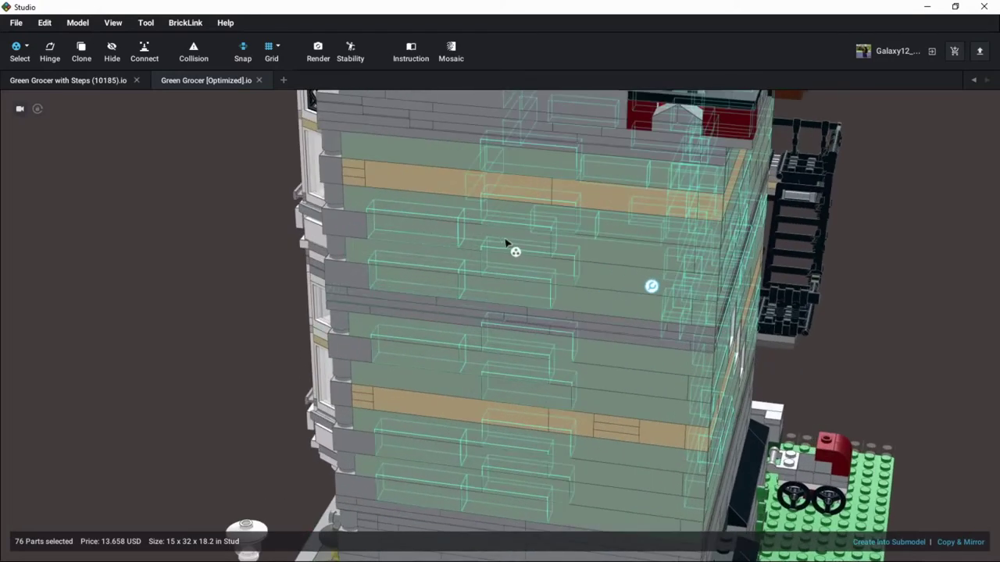
right_click_drag(440, 393, 422, 254)
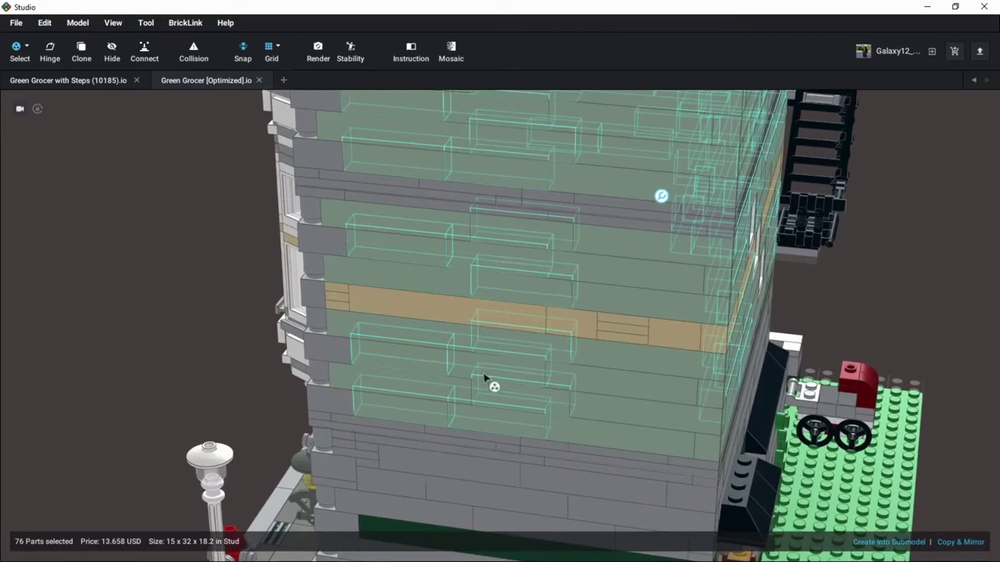
right_click_drag(537, 418, 510, 345)
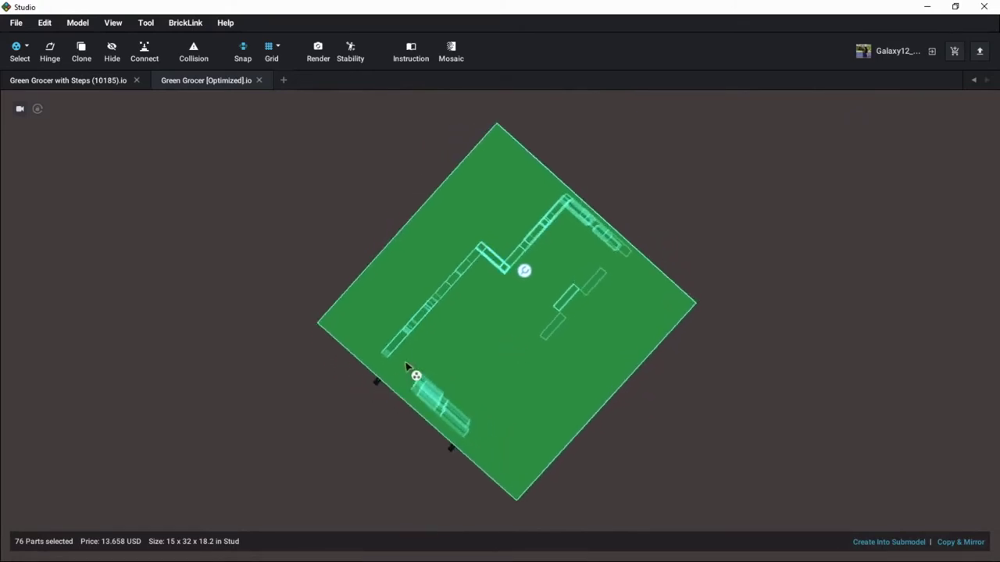
right_click_drag(398, 360, 482, 359)
scroll(471, 224, "up", 3)
Review the selected green 1 x 6 bricks from a low angle, clear the selection and return to the normal selection mode.
right_click_drag(472, 228, 486, 315)
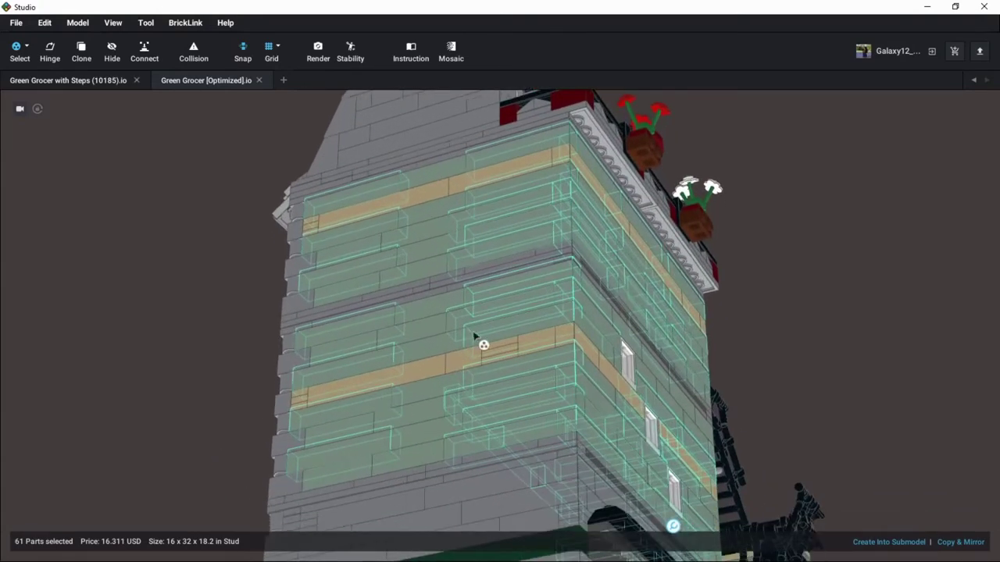
scroll(408, 311, "down", 2)
right_click_drag(464, 353, 328, 341)
left_click(310, 340)
scroll(307, 316, "up", 5)
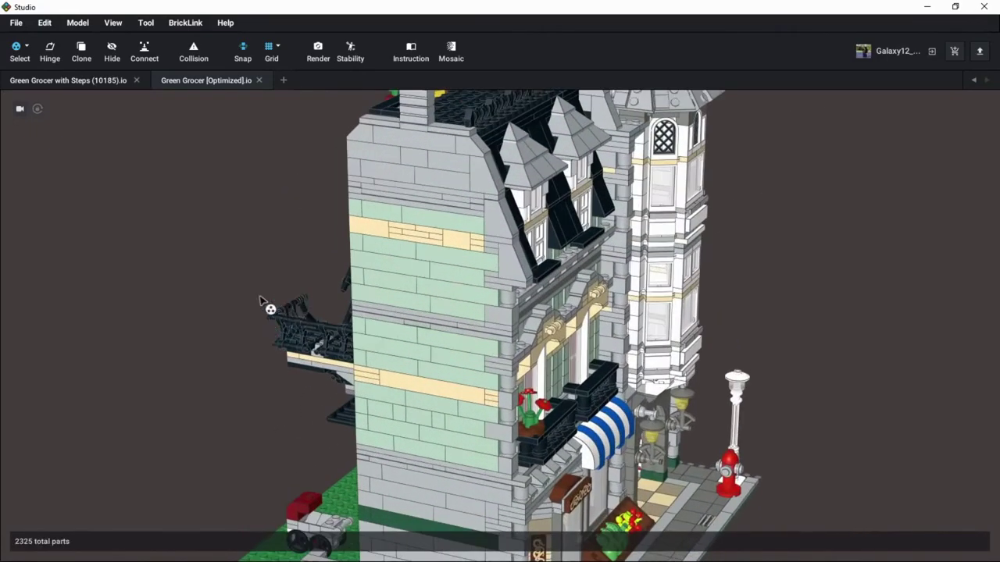
scroll(179, 281, "up", 2)
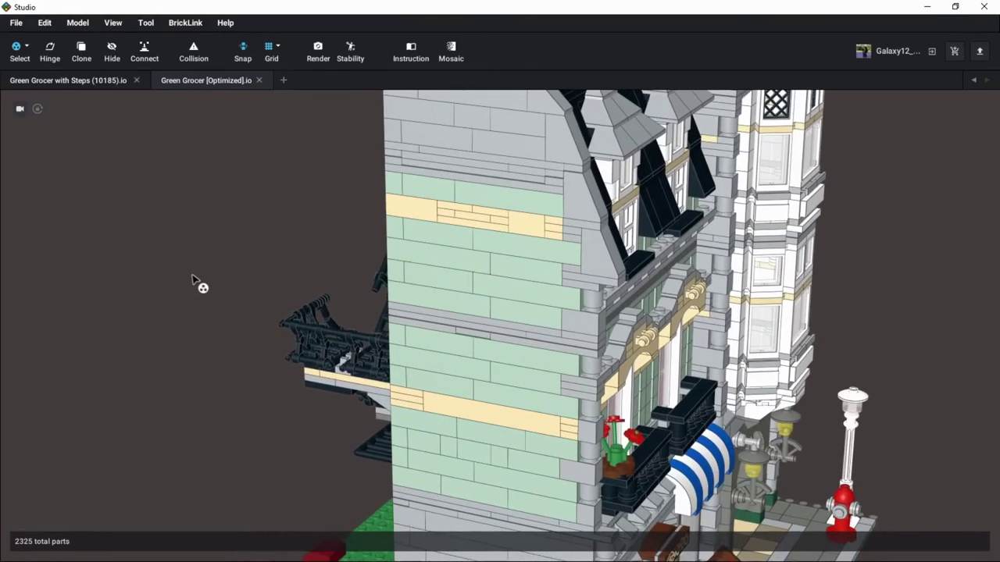
key("Escape")
Examine the green brick layout on the narrow side wall next to the front balconies and the fire escape.
right_click_drag(174, 367, 179, 366)
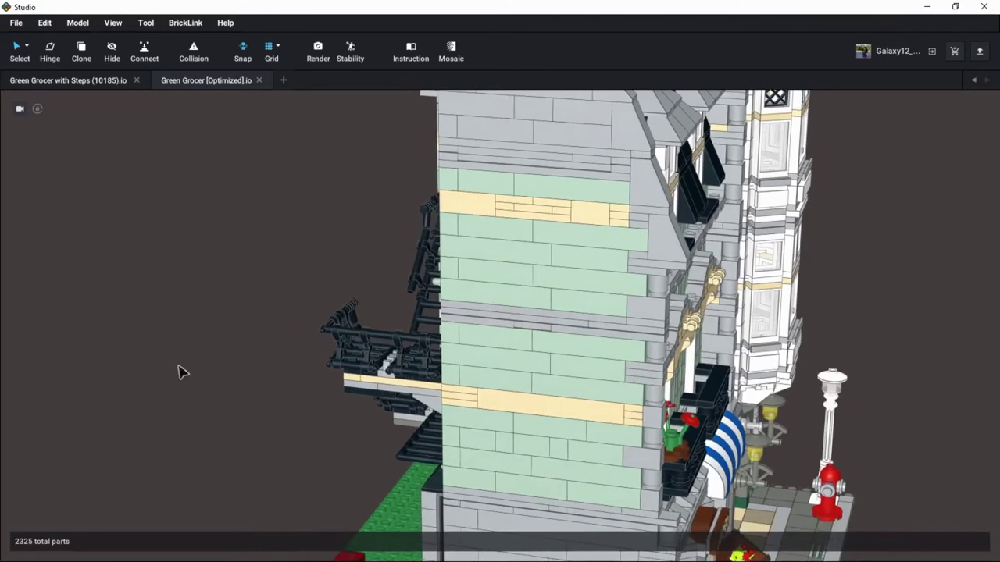
key("Left")
key("Left")
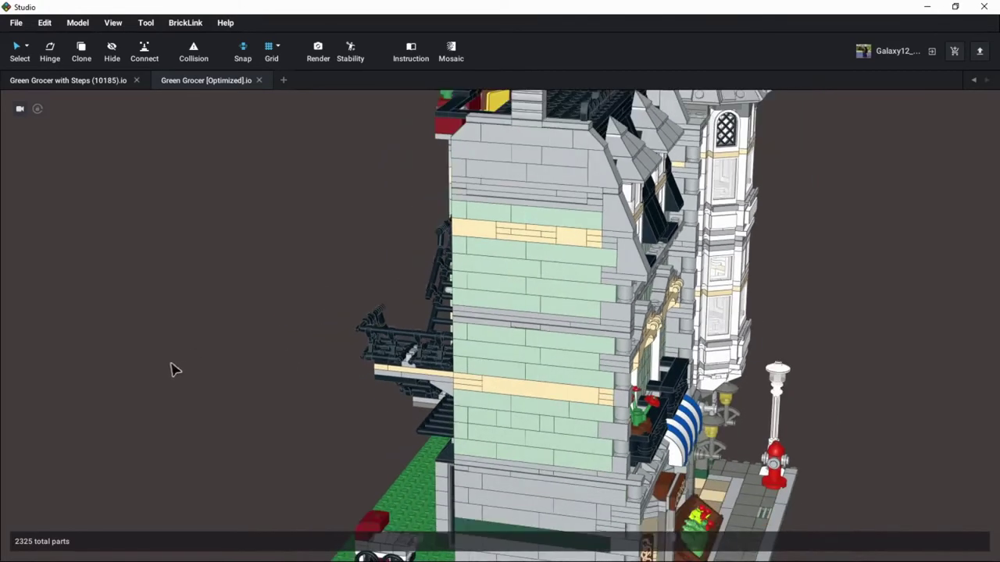
key("Left")
key("Left")
key("Left")
key("Left")
key("Left")
key("Left")
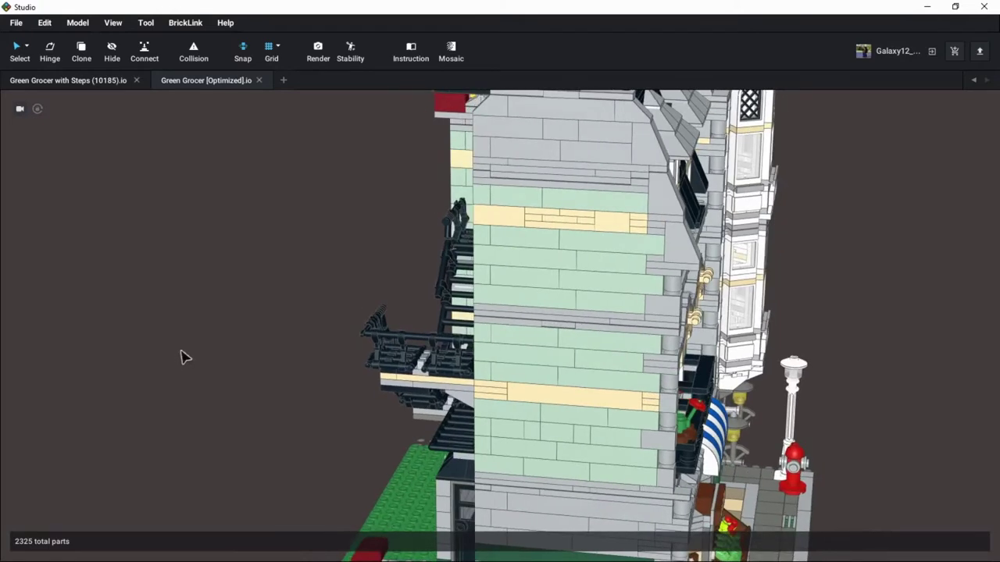
key("Left")
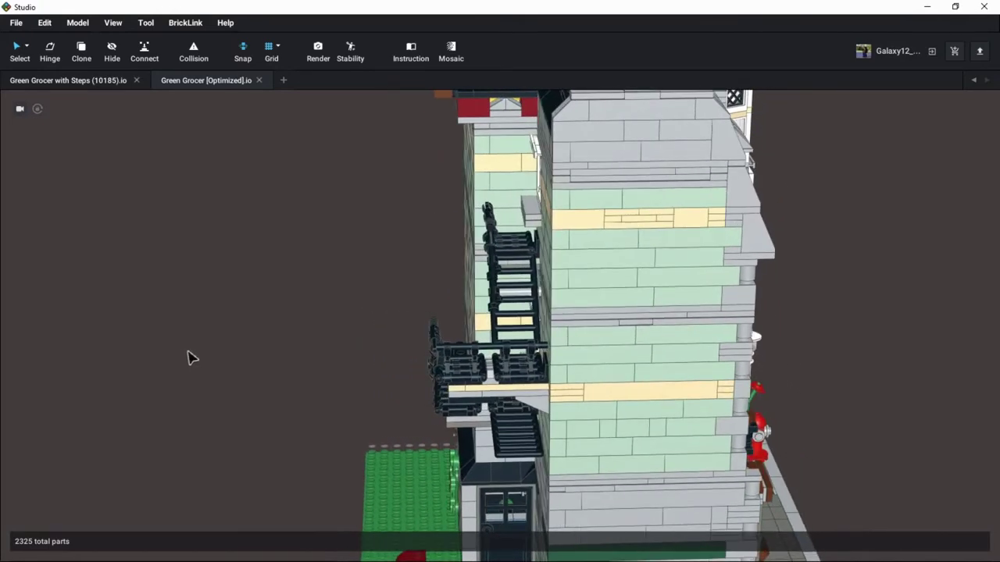
Examine the green brick courses on the rear wall around the small windows and the fire escape.
right_click_drag(188, 352, 214, 395)
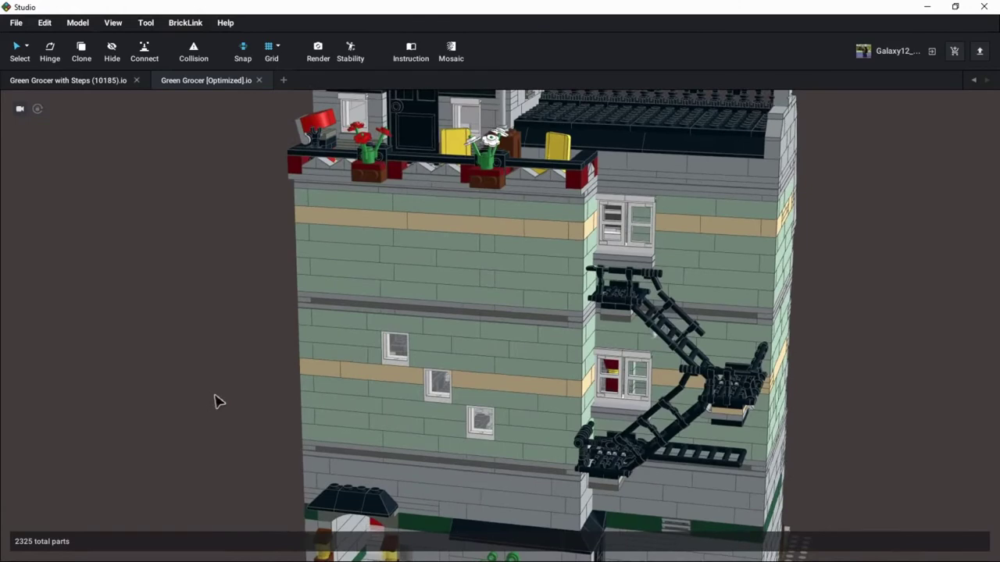
key("Left")
key("Left")
key("Left")
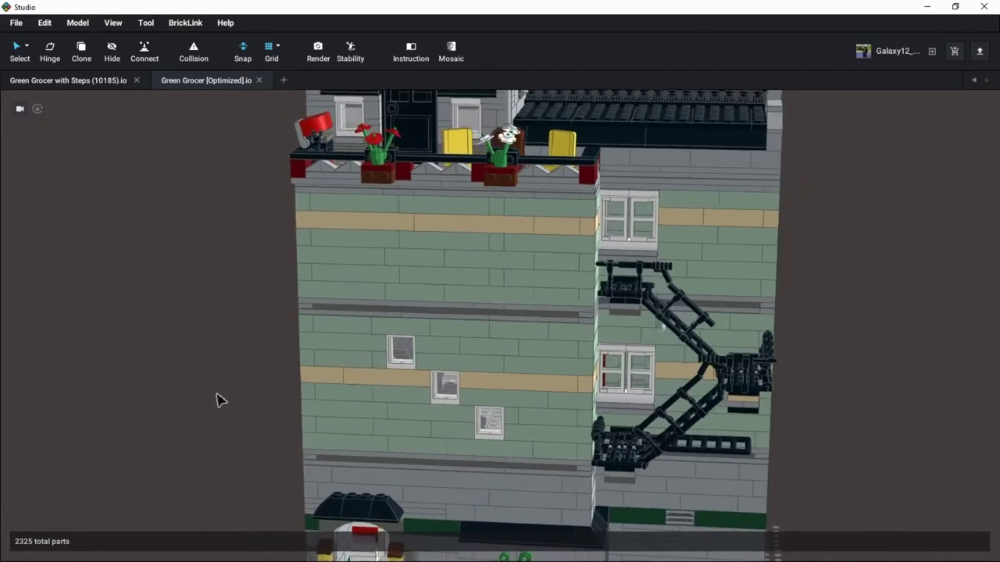
key("Left")
key("Left")
key("Left")
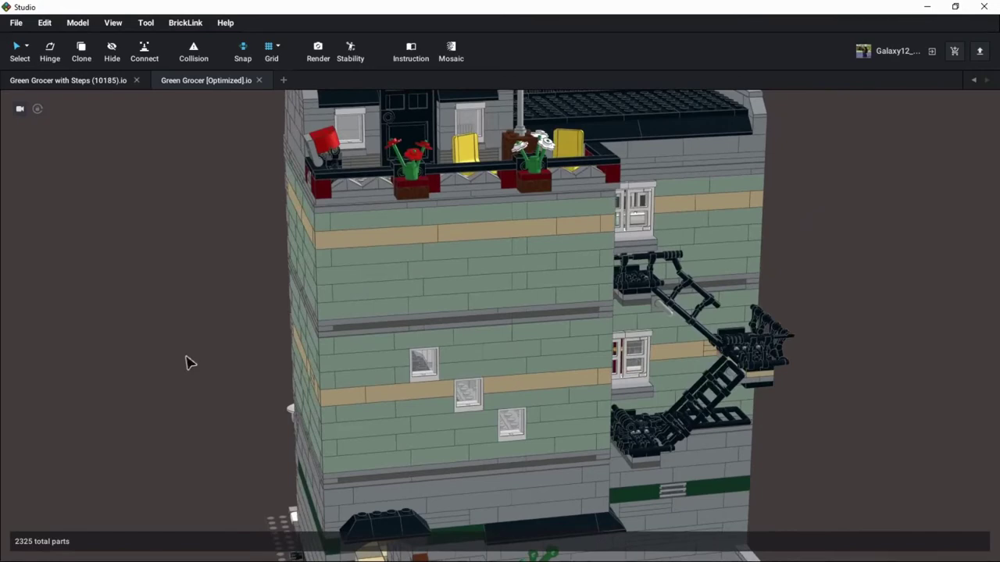
Examine how the green bricks interlock at the rear corner and along the side wall beside the street lamp.
right_click_drag(179, 346, 196, 357)
scroll(194, 346, "up", 1)
key("Left")
key("Left")
key("Left")
key("Left")
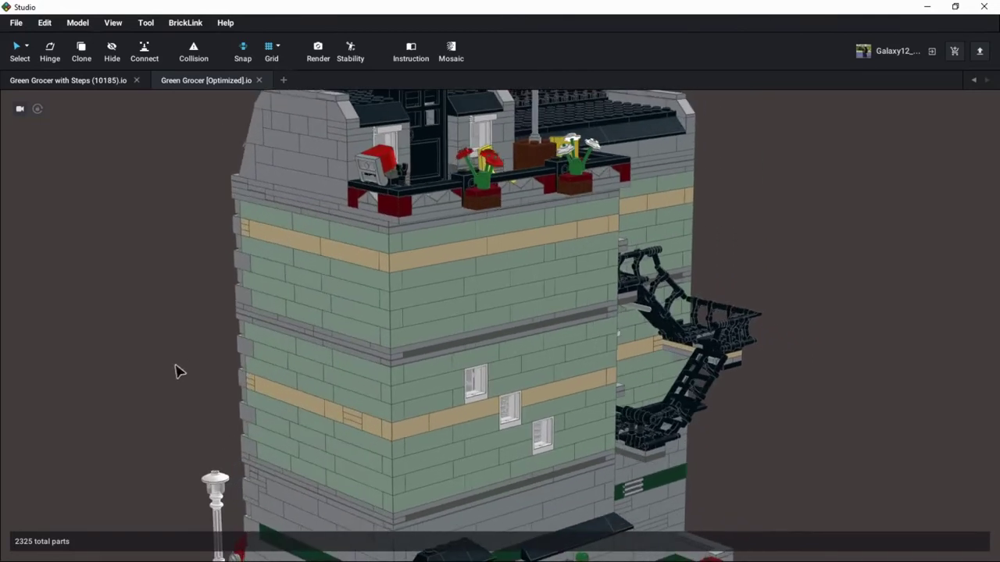
key("Left")
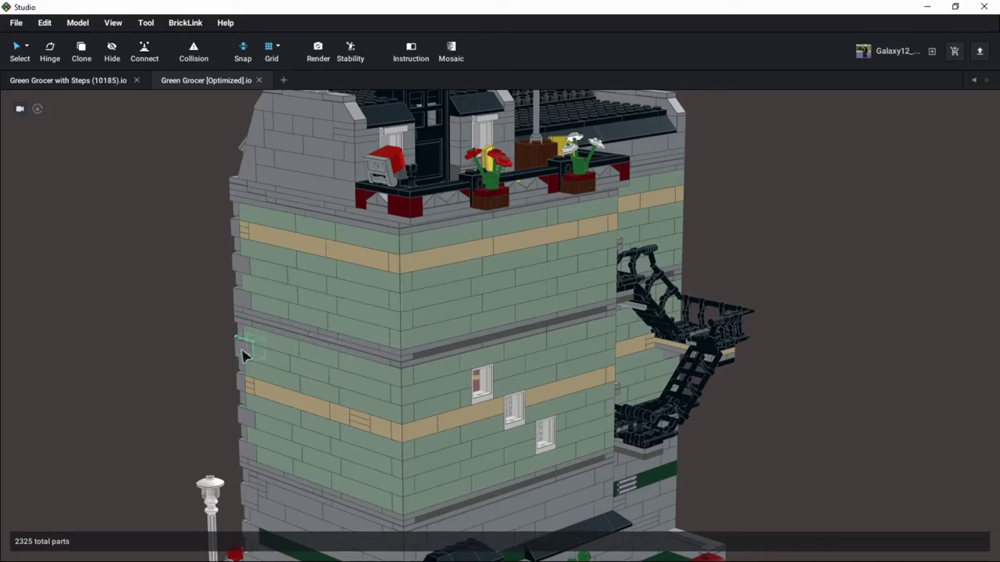
mouse_move(155, 350)
right_mouse_down()
mouse_move(164, 350)
mouse_move(149, 338)
mouse_move(156, 362)
right_mouse_up()
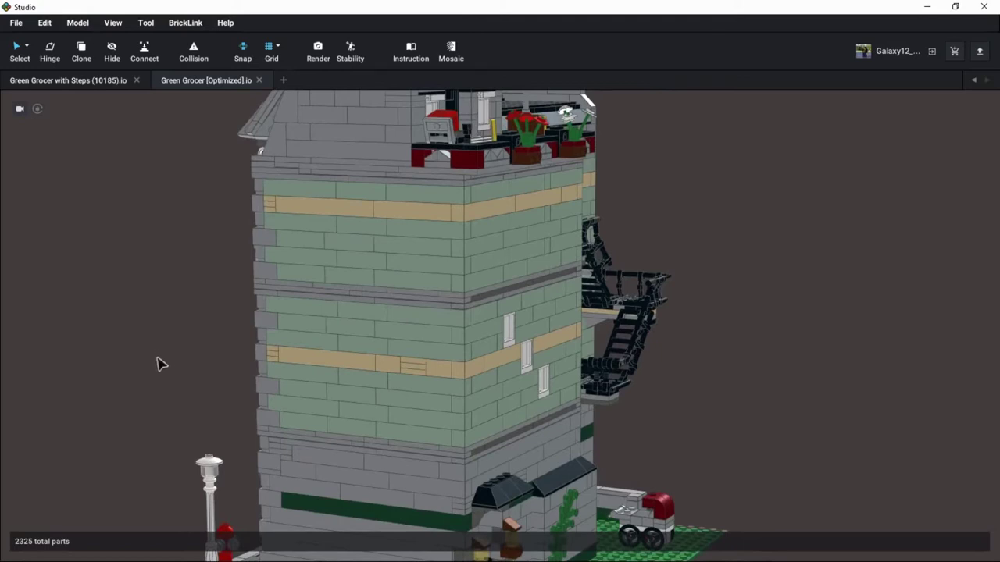
scroll(191, 351, "up", 2)
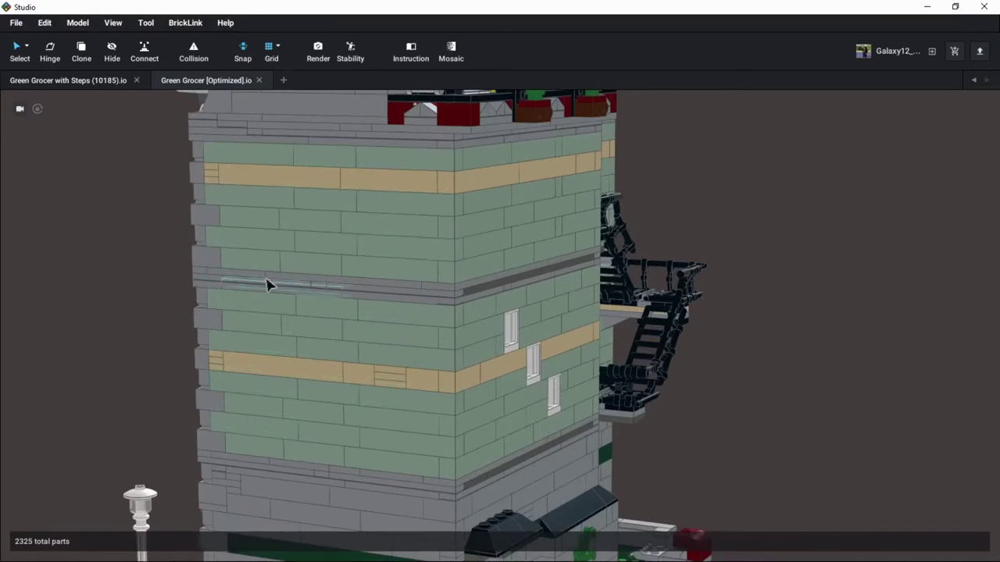
scroll(156, 390, "down", 2)
right_click_drag(153, 393, 130, 398)
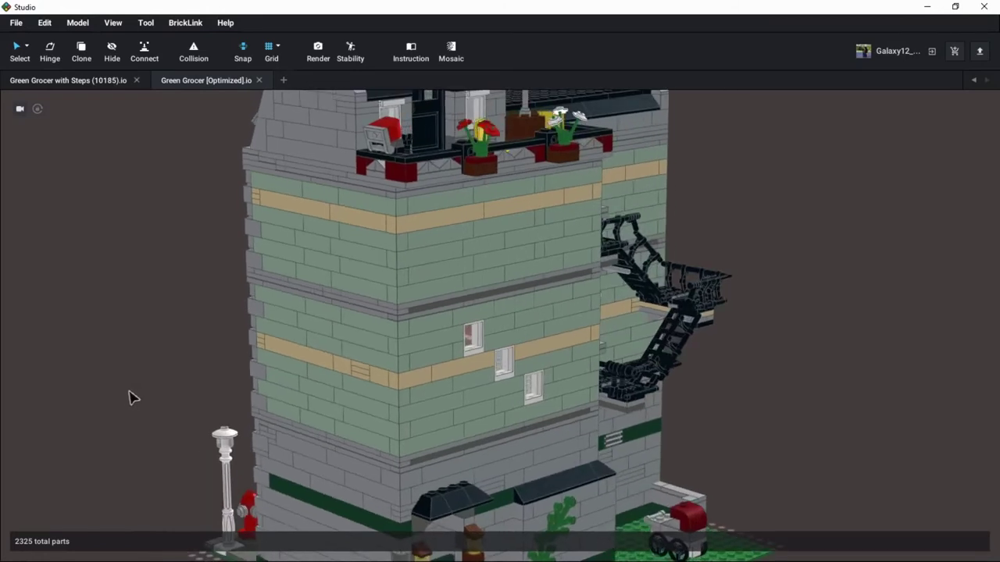
right_click_drag(90, 387, 143, 395)
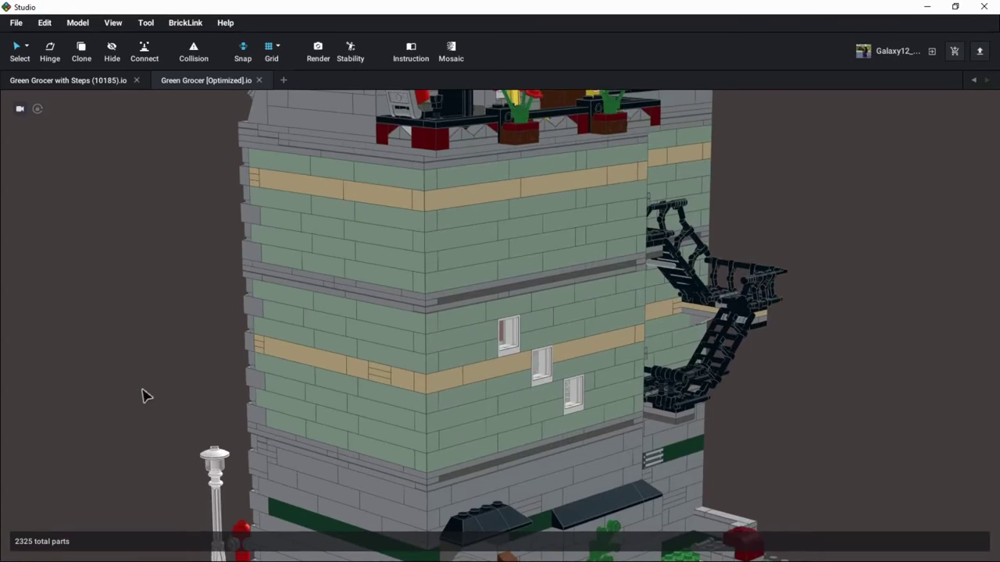
Check the combined prices of all green 1 x 6 bricks and all green 1 x 4 bricks, and clear the selection.
left_click(289, 248)
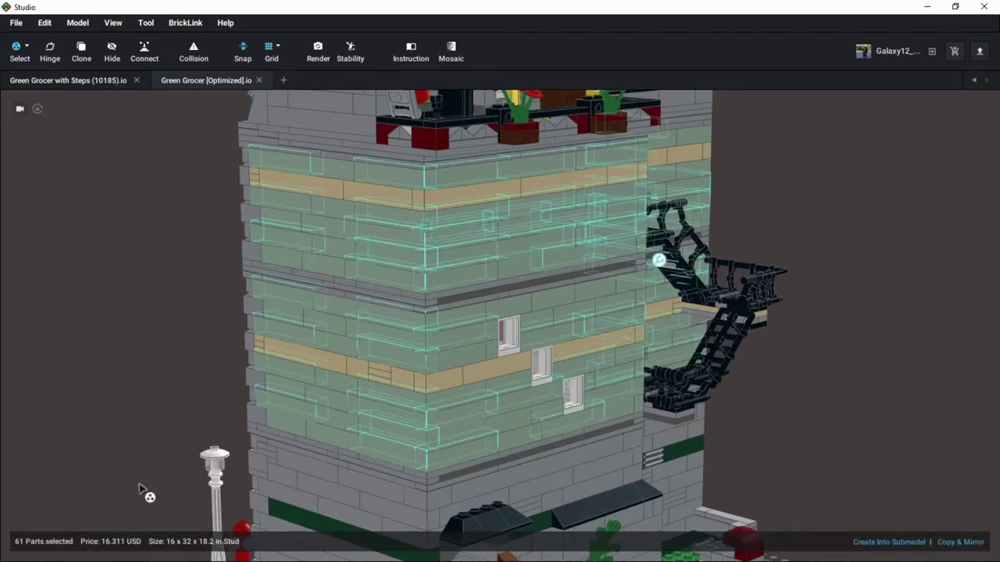
left_click(268, 274)
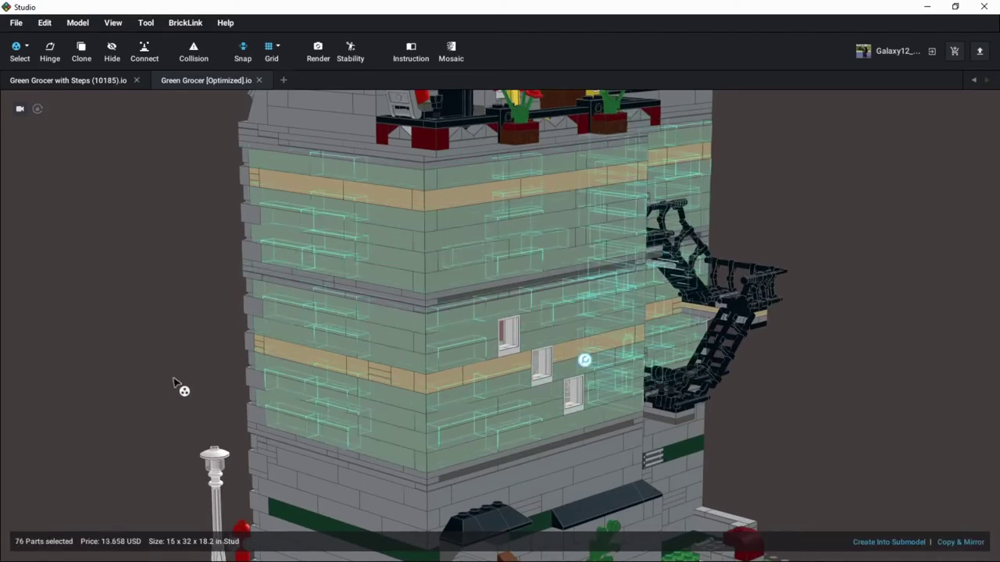
key("v")
scroll(123, 406, "down", 1)
left_click(123, 406)
scroll(130, 383, "down", 2)
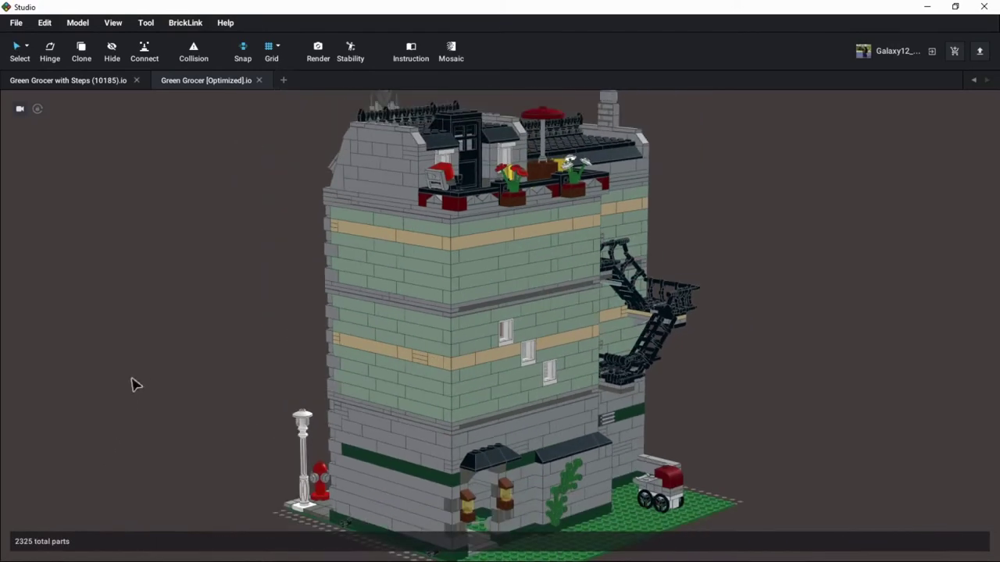
Review the whole optimized building from the side wall around to the front facade and corner tower.
right_click_drag(130, 384, 146, 397)
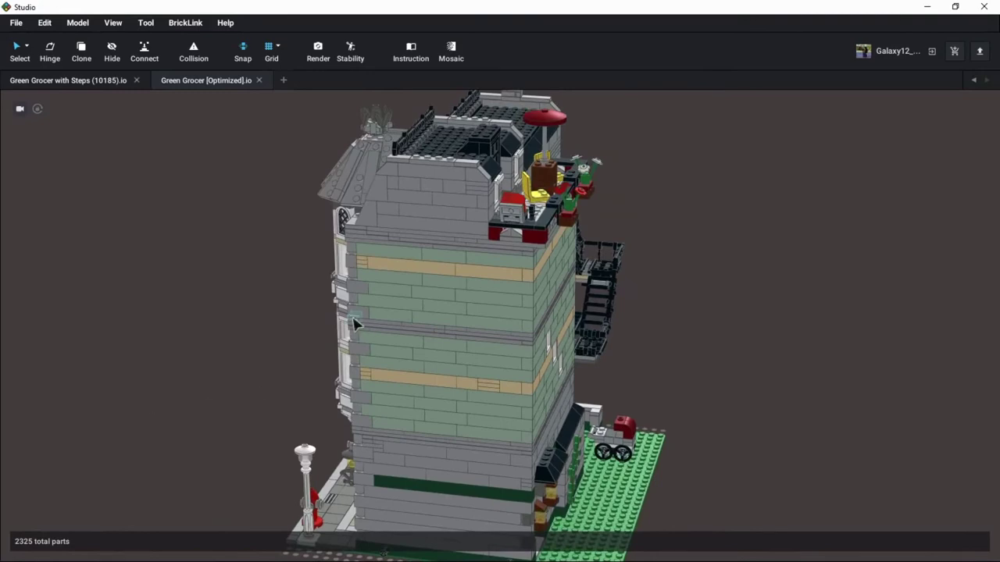
right_click_drag(244, 328, 297, 332)
middle_click_drag(711, 361, 708, 337)
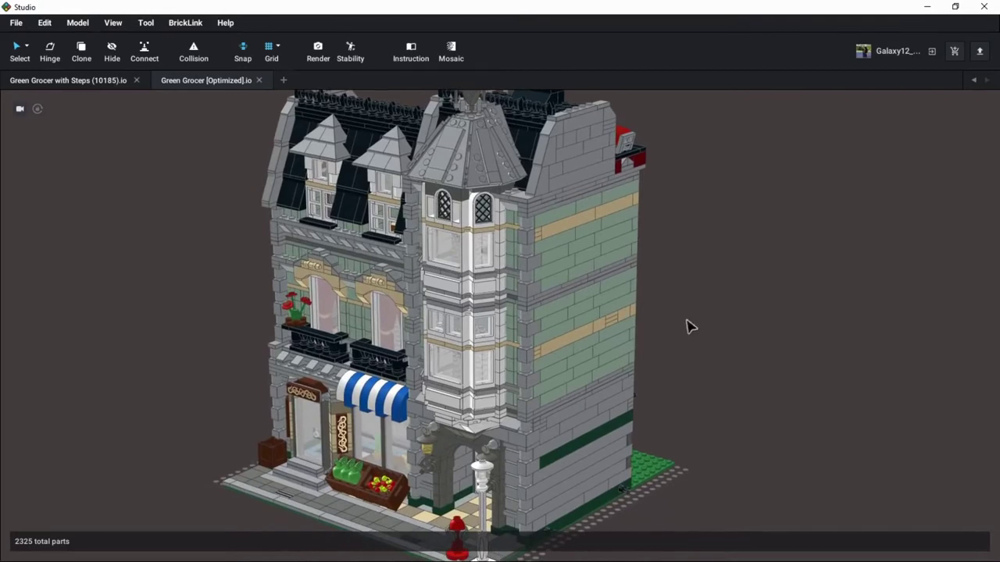
middle_click_drag(695, 294, 686, 325)
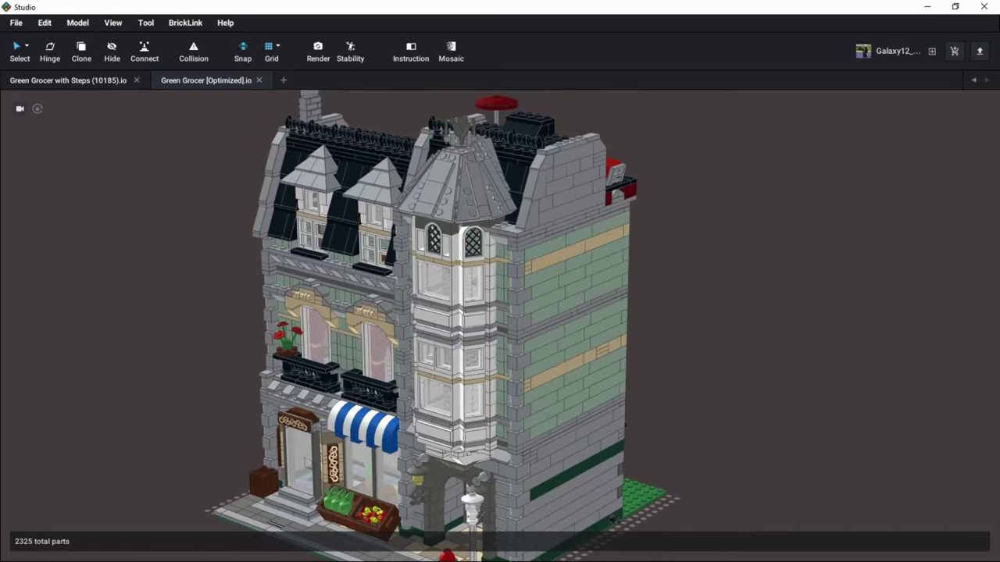
Switch to the Green Grocer Checklist on Rebrickable and review the list's total value and its Sand Green part prices.
key("alt+Tab")
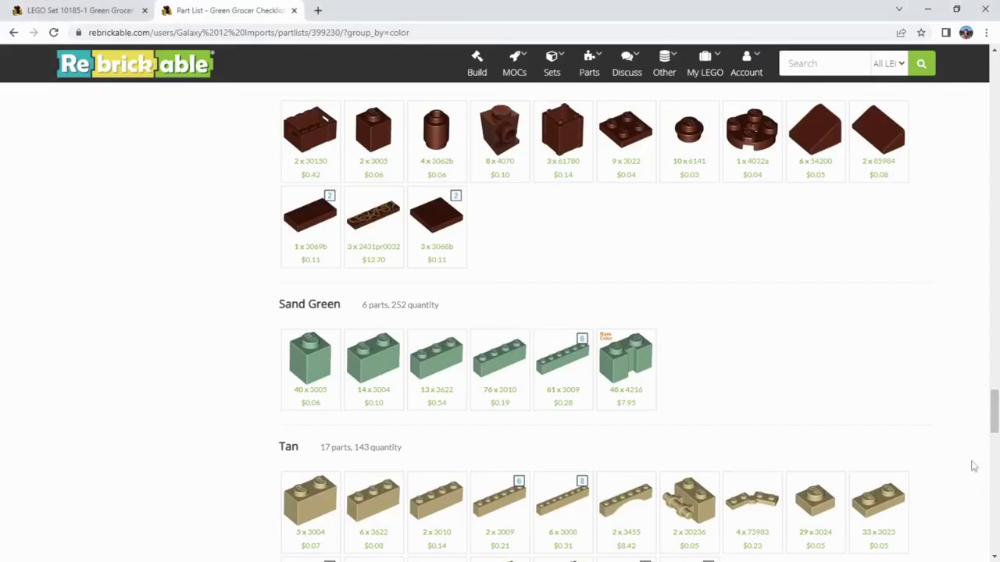
left_click_drag(987, 435, 990, 74)
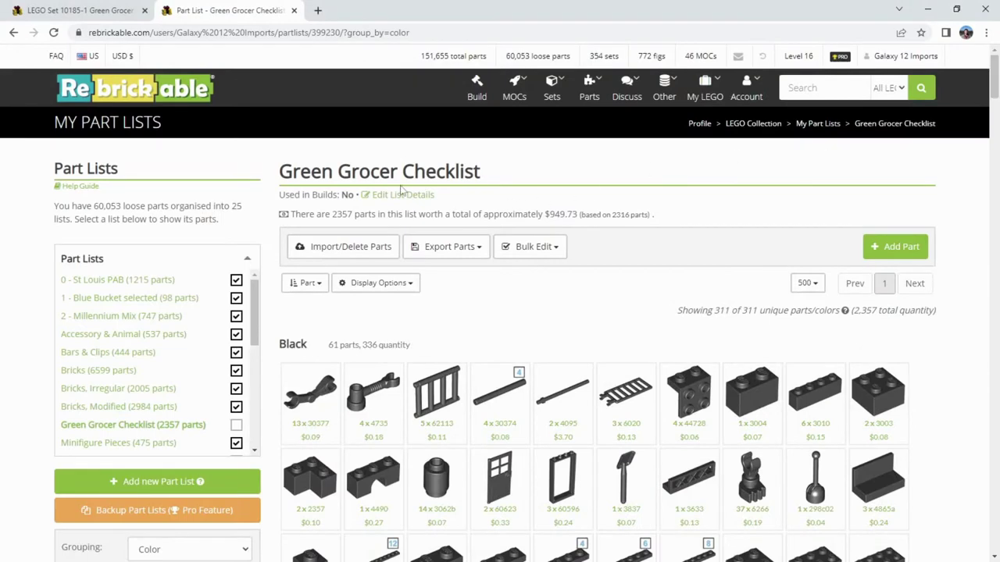
scroll(547, 211, "down", 2)
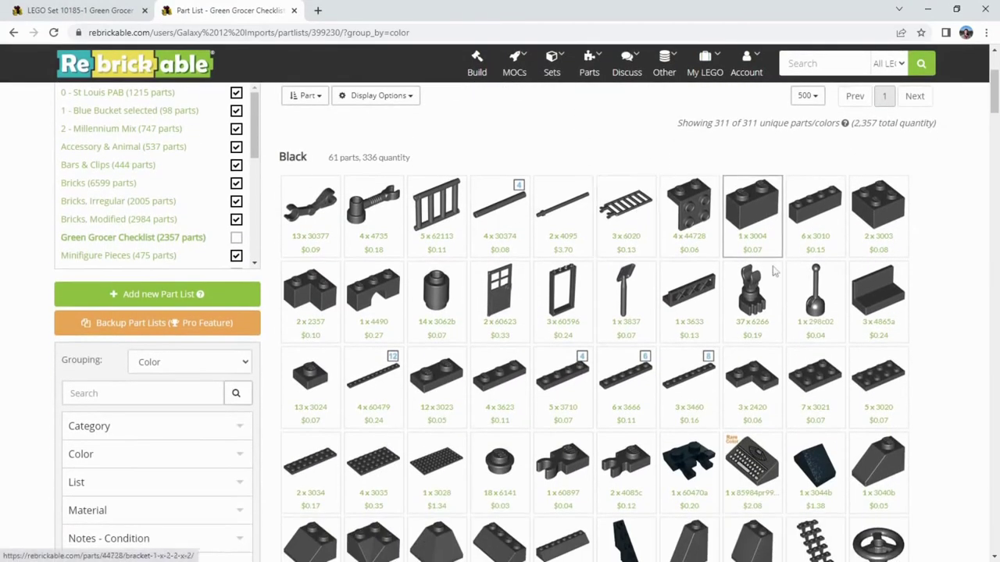
scroll(851, 294, "up", 1)
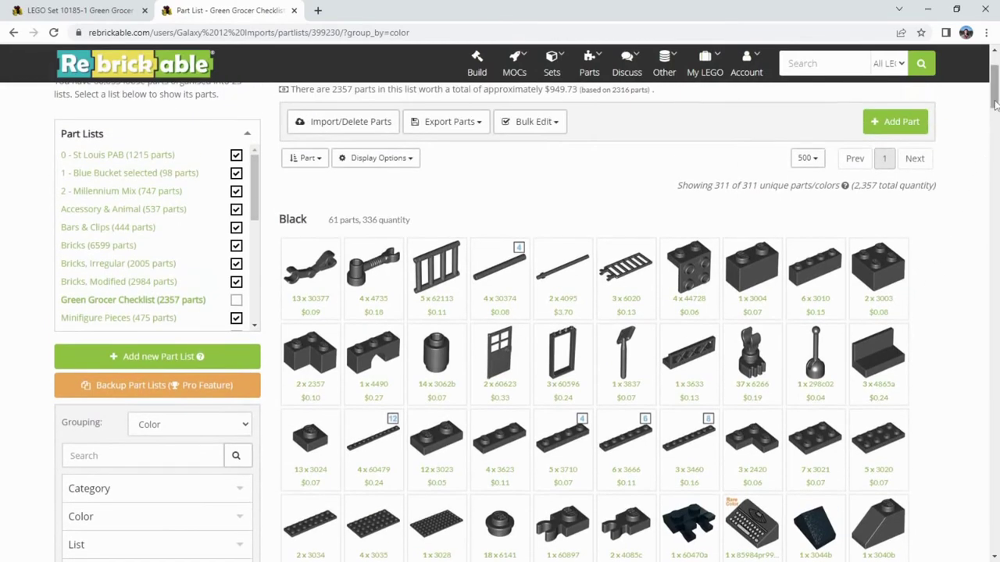
left_click_drag(995, 105, 991, 435)
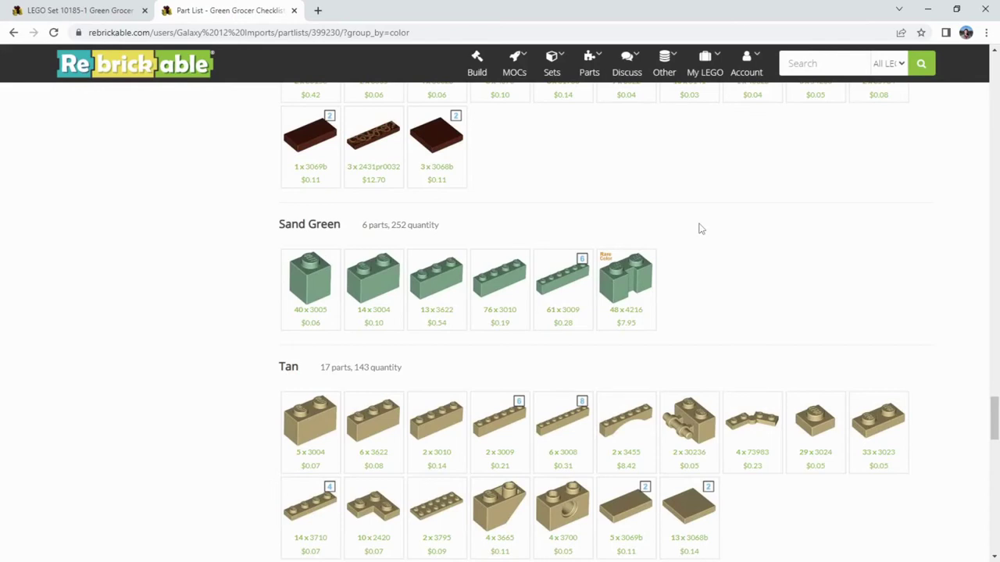
Check the checklist's estimated total value again and return to the optimized model in Studio.
scroll(704, 235, "up", 9)
left_click_drag(995, 361, 990, 75)
scroll(527, 371, "down", 3)
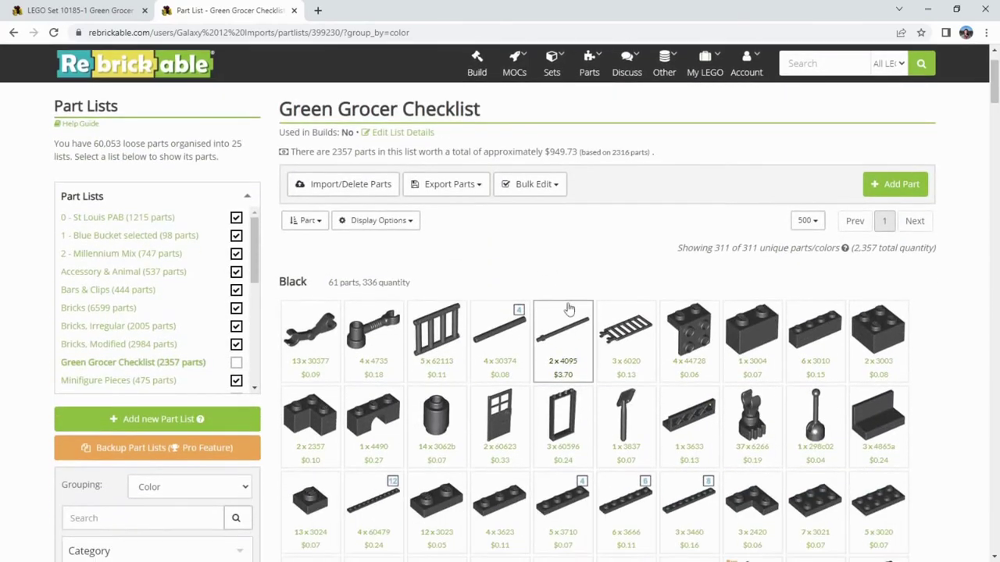
scroll(569, 312, "up", 3)
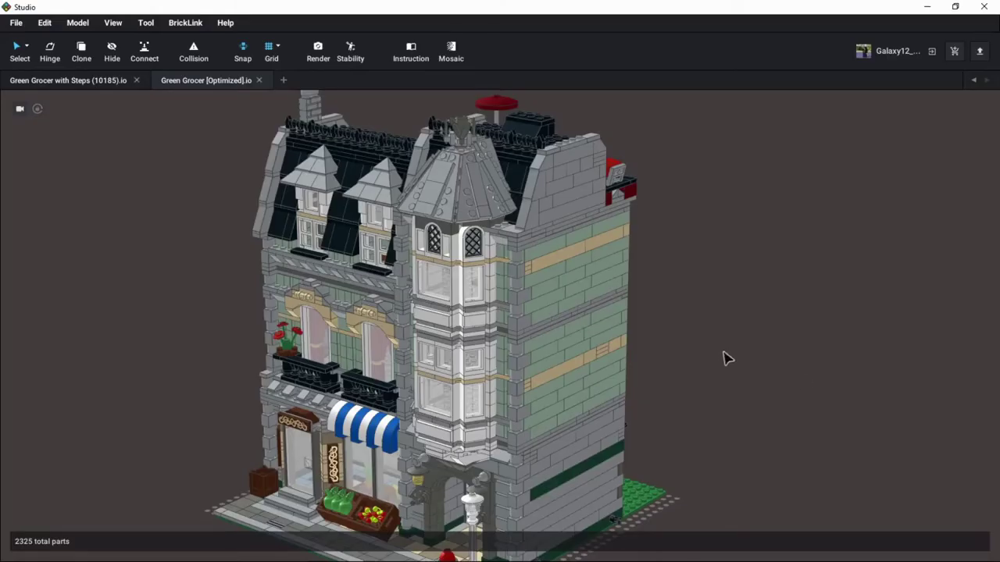
Inspect the optimized building from the corner tower and front facade around to the green bricks of the side wall by the chimney.
mouse_move(723, 357)
right_mouse_down()
mouse_move(719, 378)
mouse_move(734, 351)
right_mouse_up()
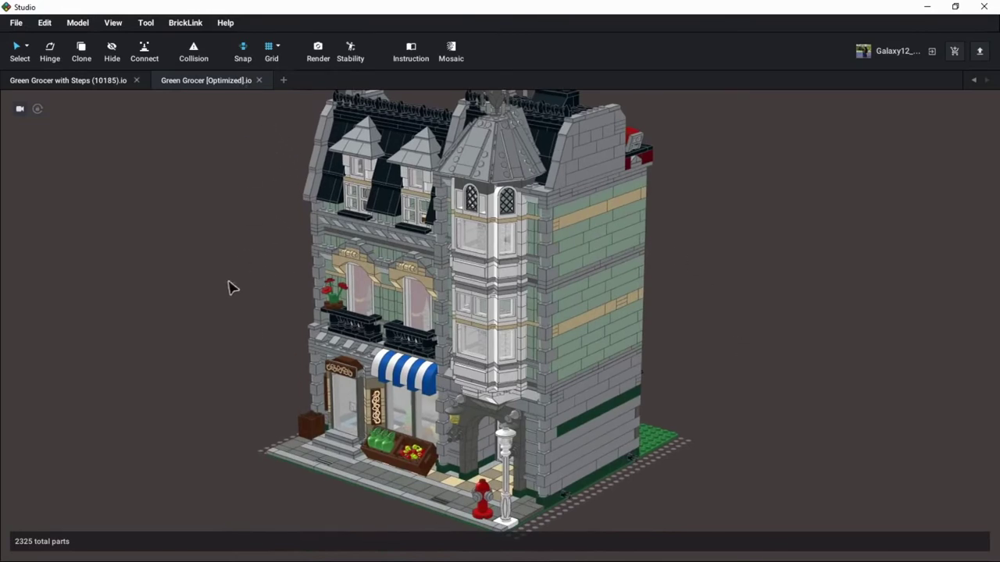
right_click_drag(190, 364, 231, 365)
scroll(225, 379, "down", 1)
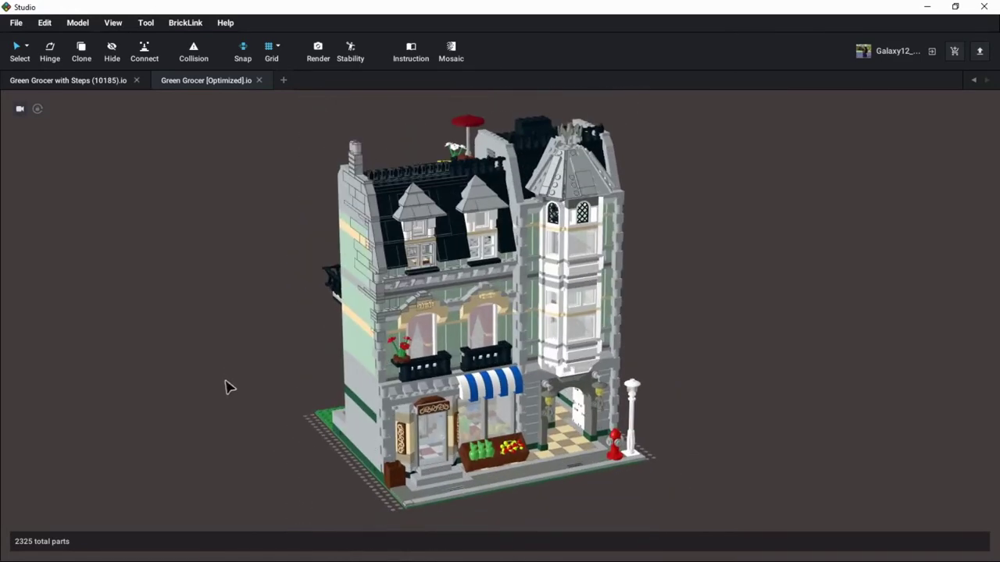
scroll(226, 387, "up", 1)
right_click_drag(226, 368, 252, 377)
scroll(262, 371, "up", 6)
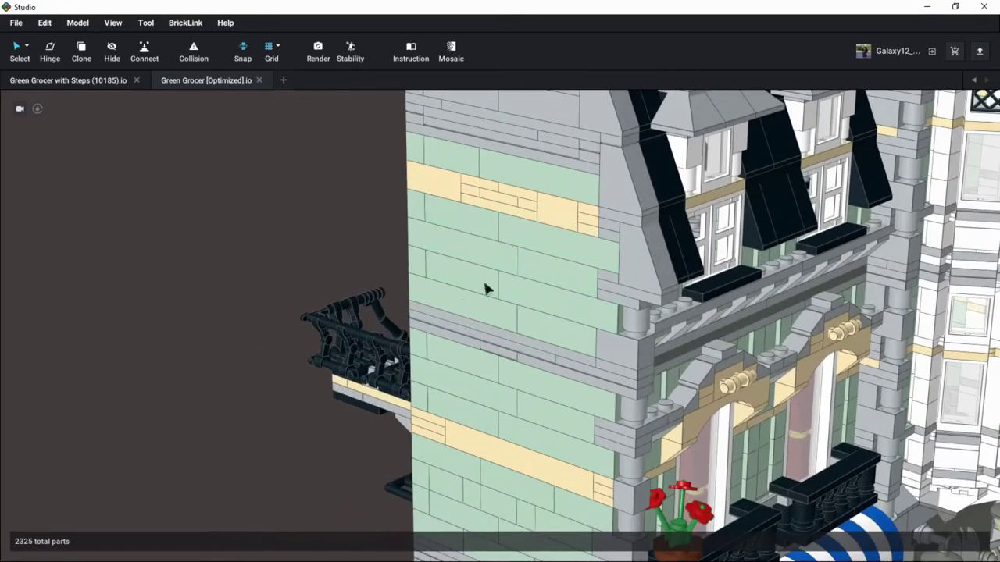
scroll(401, 266, "down", 8)
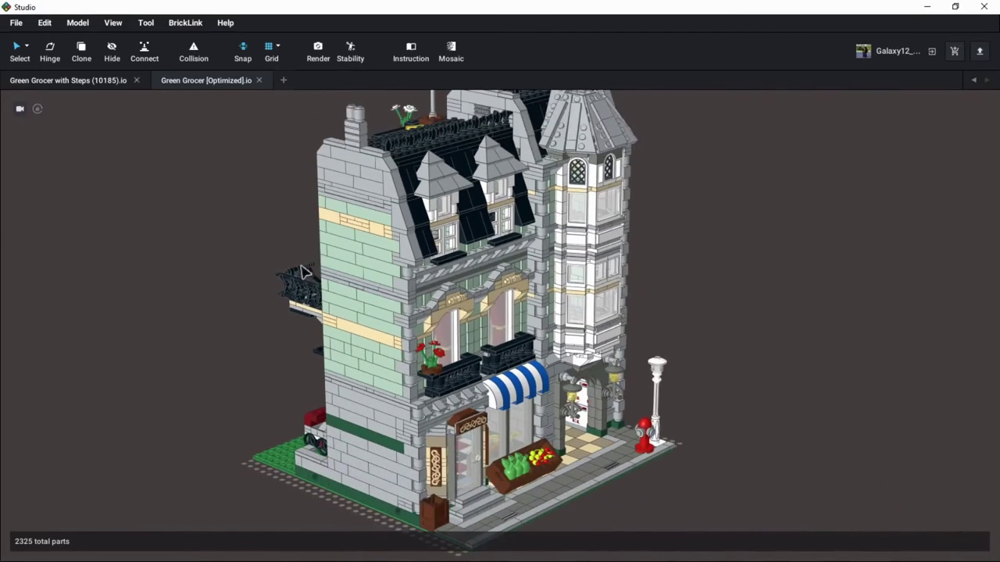
middle_click_drag(328, 306, 406, 342)
scroll(405, 342, "down", 1)
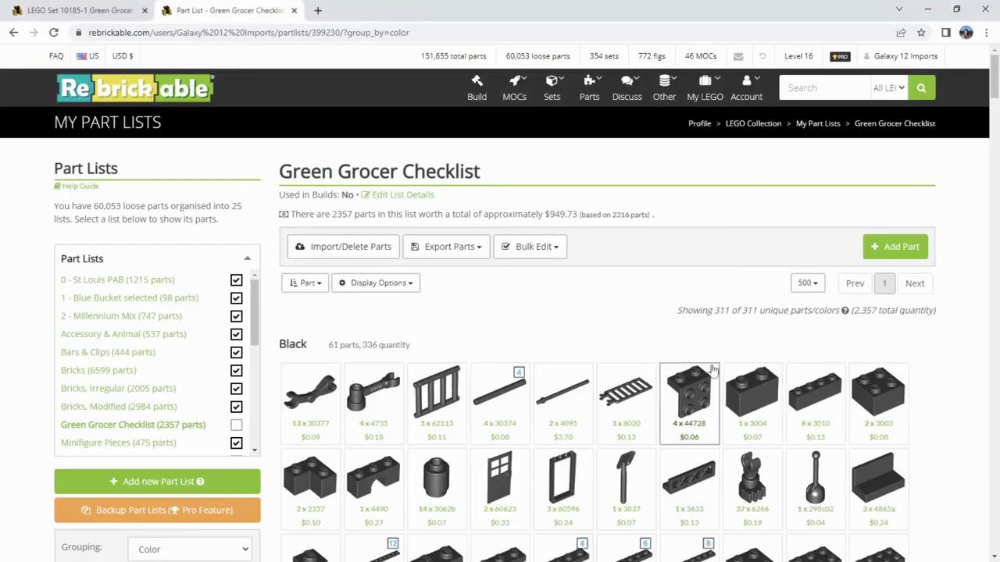
Look through the color groups of the Green Grocer Checklist on Rebrickable down to the Sand Green parts and their prices.
scroll(914, 340, "down", 3)
scroll(959, 293, "up", 3)
scroll(973, 221, "down", 10)
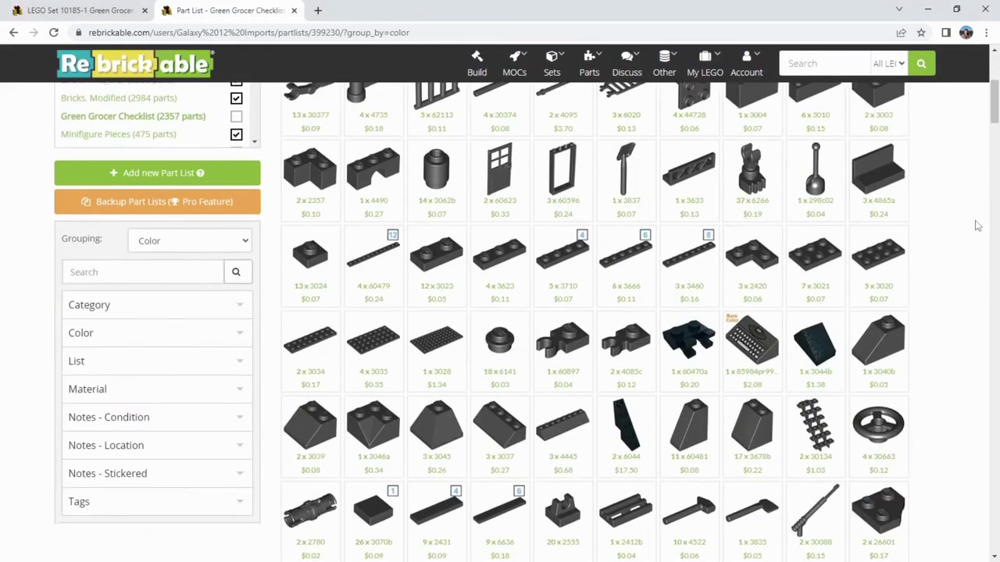
scroll(962, 242, "down", 20)
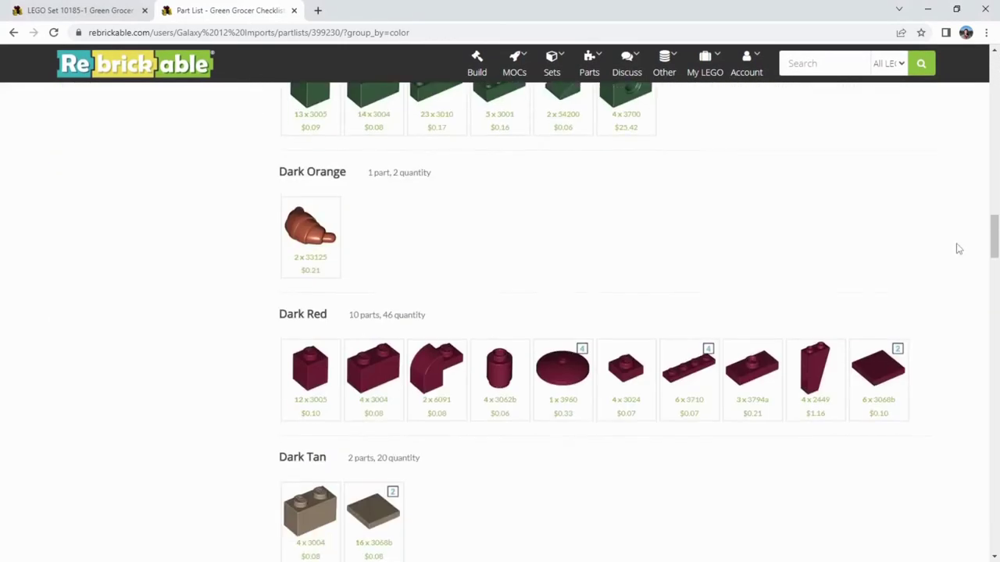
scroll(959, 256, "down", 20)
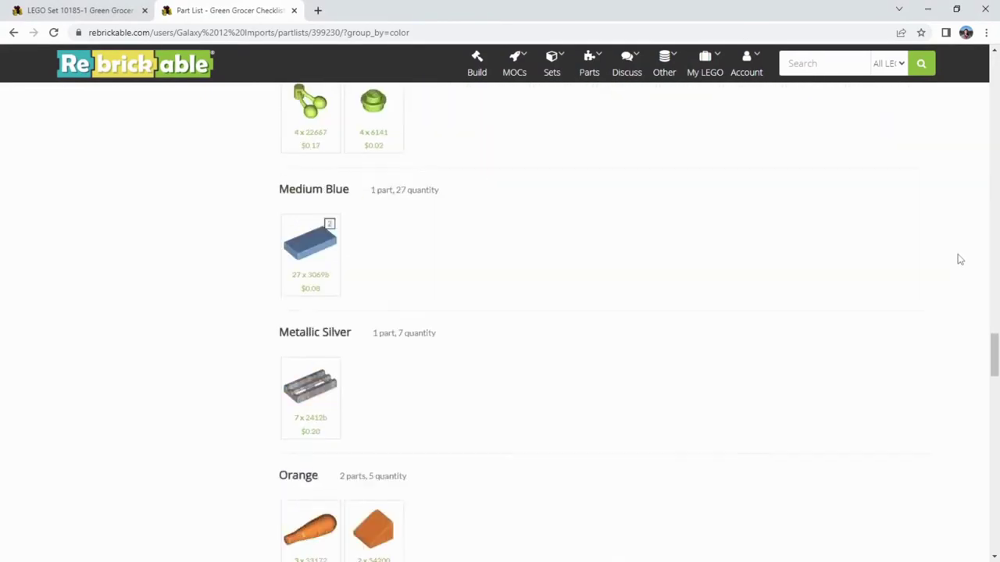
scroll(959, 261, "down", 2)
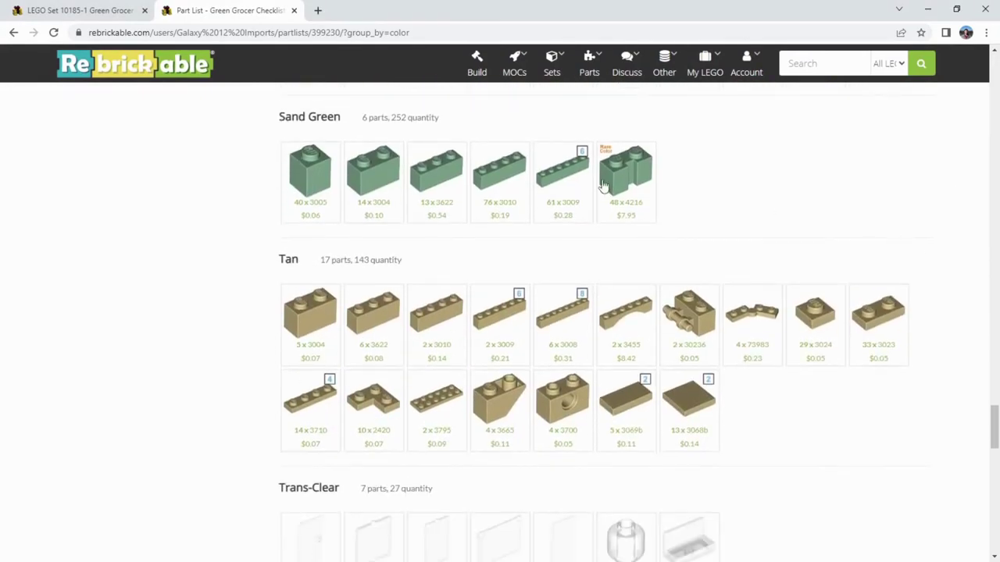
Check the sand green brick prices in the original 10185-1 set's parts list and return to the Green Grocer Checklist.
key("ctrl+shift+Tab")
left_click_drag(988, 115, 993, 206)
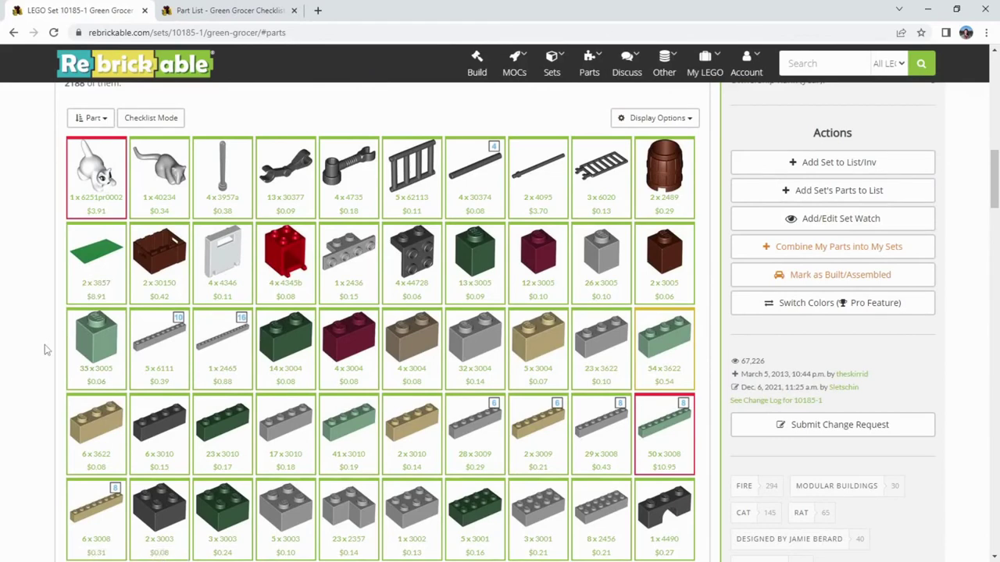
left_click(177, 7)
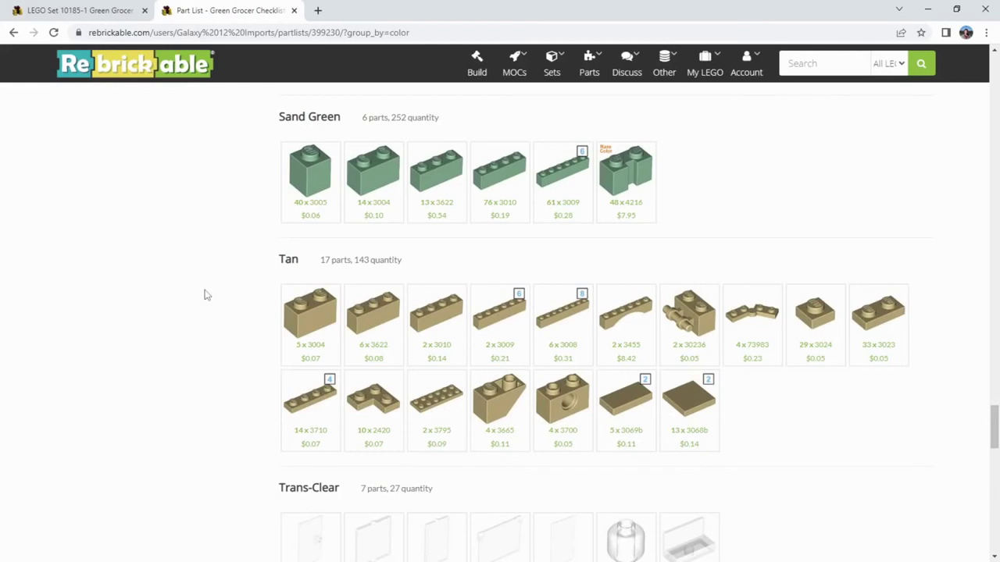
Review the checklist's Sand Green and Reddish Brown parts again and go back to the list's estimated total value.
scroll(206, 293, "up", 1)
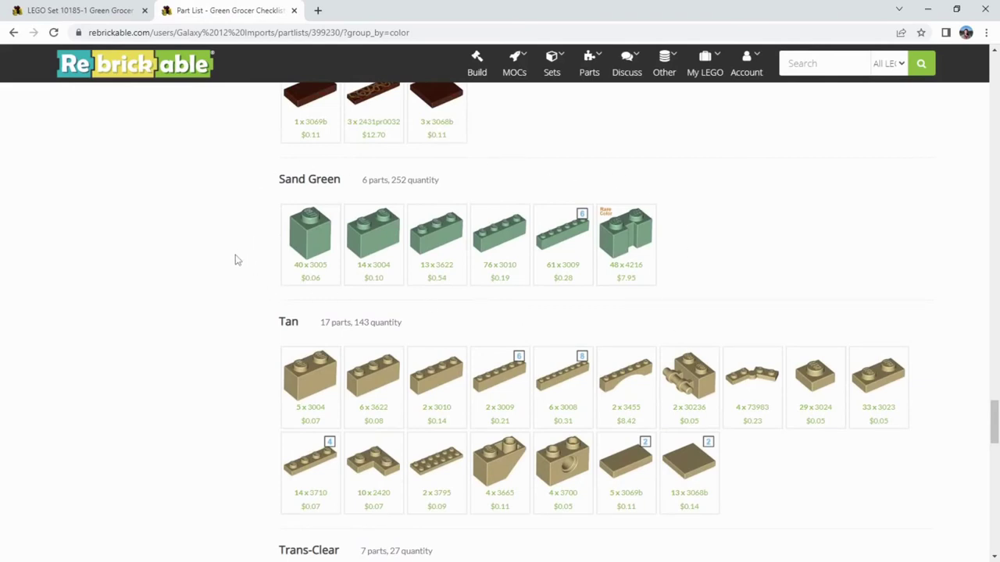
scroll(235, 258, "up", 4)
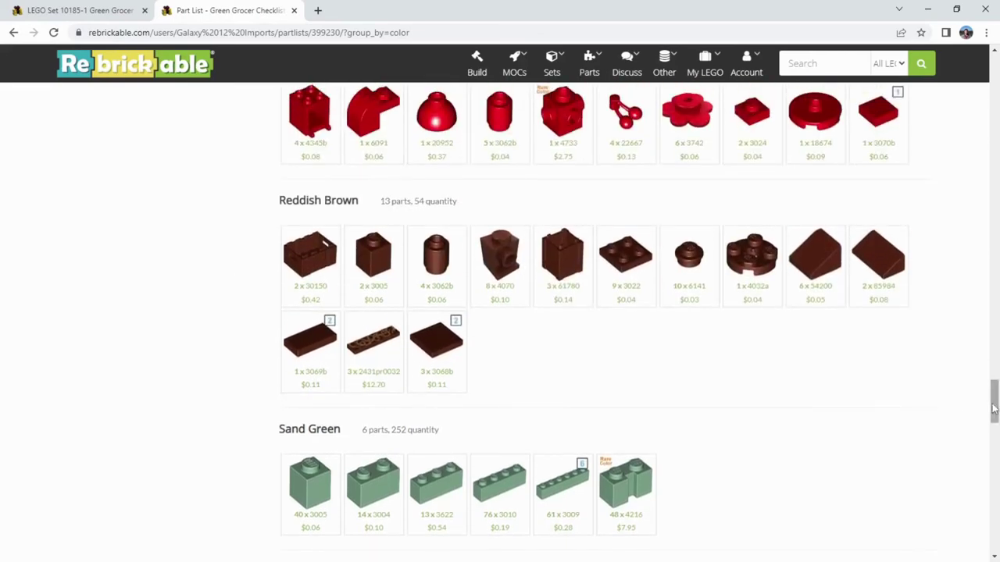
left_click_drag(993, 409, 993, 85)
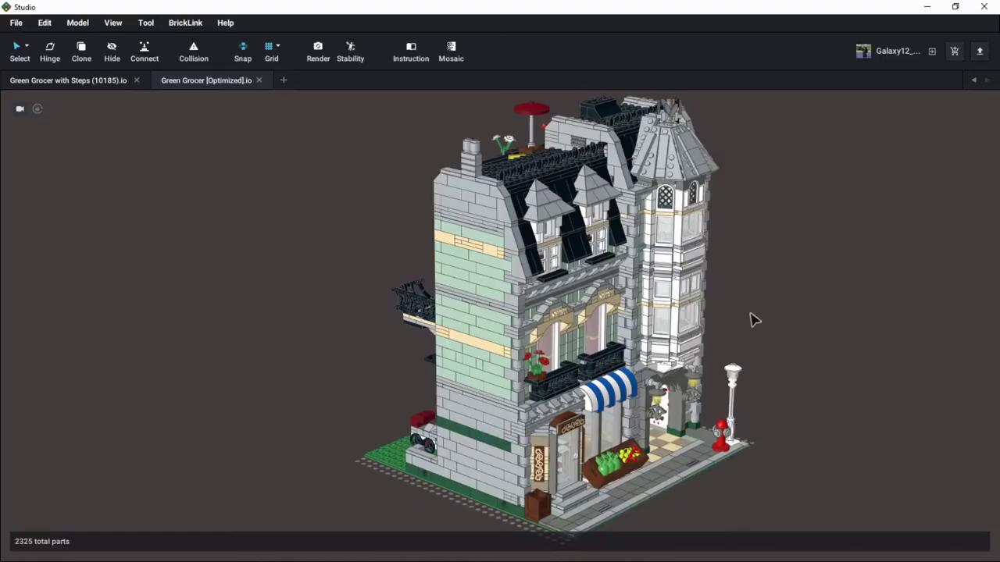
Switch back to the optimized model in Studio and examine its rear walls, roof terrace and fire escape.
scroll(697, 327, "up", 2)
middle_click_drag(694, 321, 707, 331)
scroll(712, 327, "down", 1)
right_click_drag(737, 339, 691, 339)
scroll(691, 340, "up", 3)
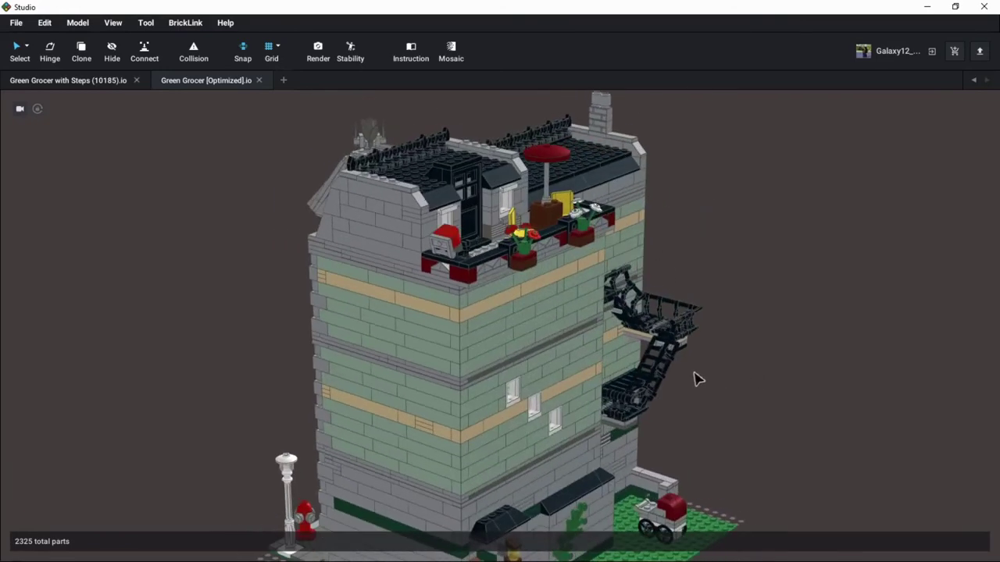
right_click_drag(694, 374, 678, 362)
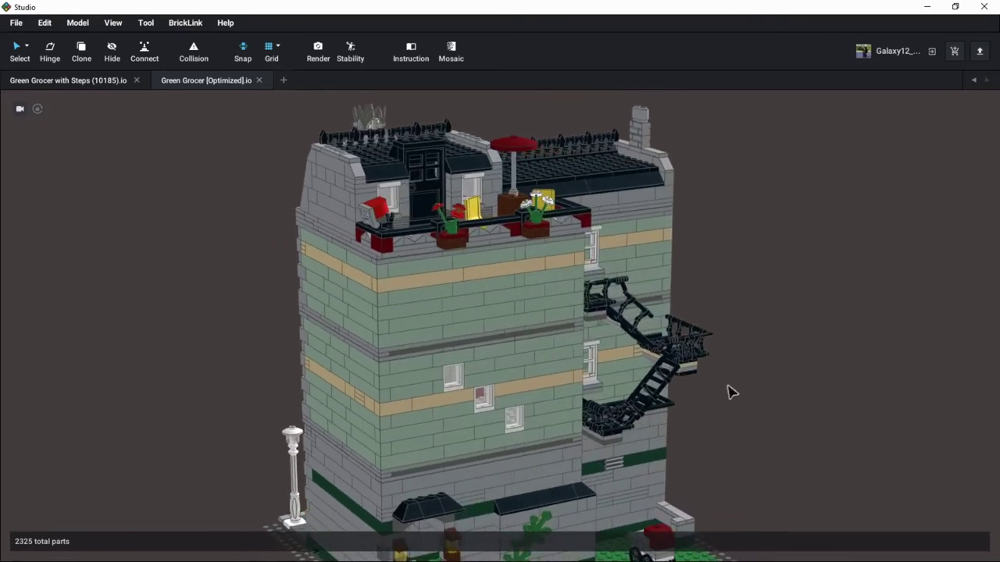
middle_click_drag(726, 385, 735, 317)
scroll(735, 317, "up", 2)
View the optimized building all the way around, from the front facade past the rear fire escape to the corner tower.
right_click_drag(753, 358, 824, 359)
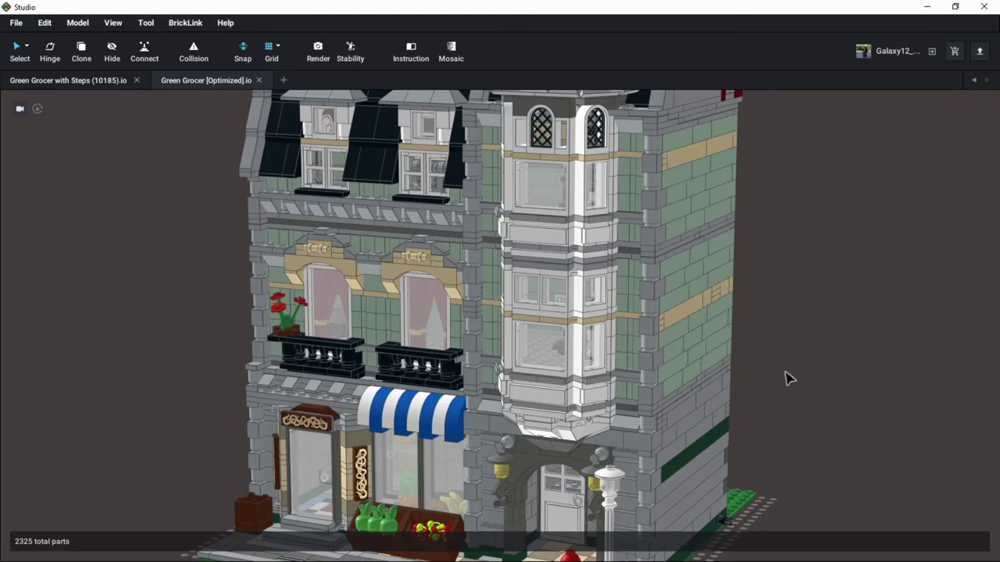
right_click_drag(788, 377, 870, 399)
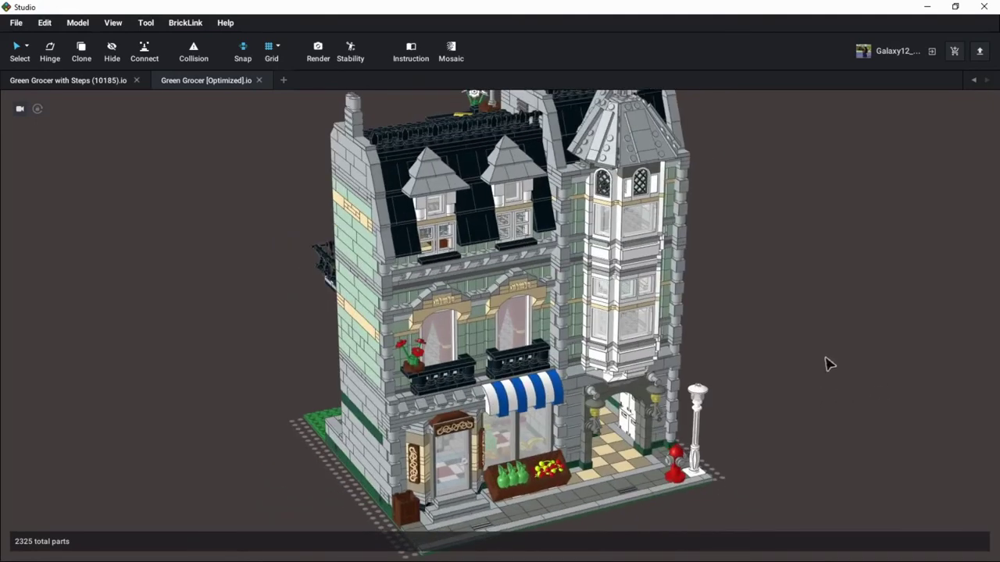
right_click_drag(826, 364, 895, 368)
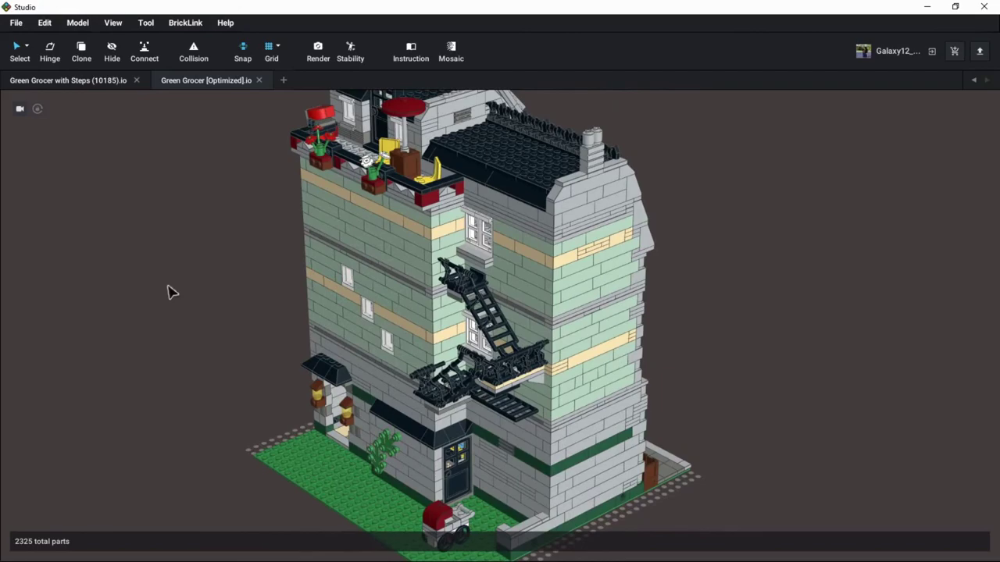
right_click_drag(172, 293, 271, 310)
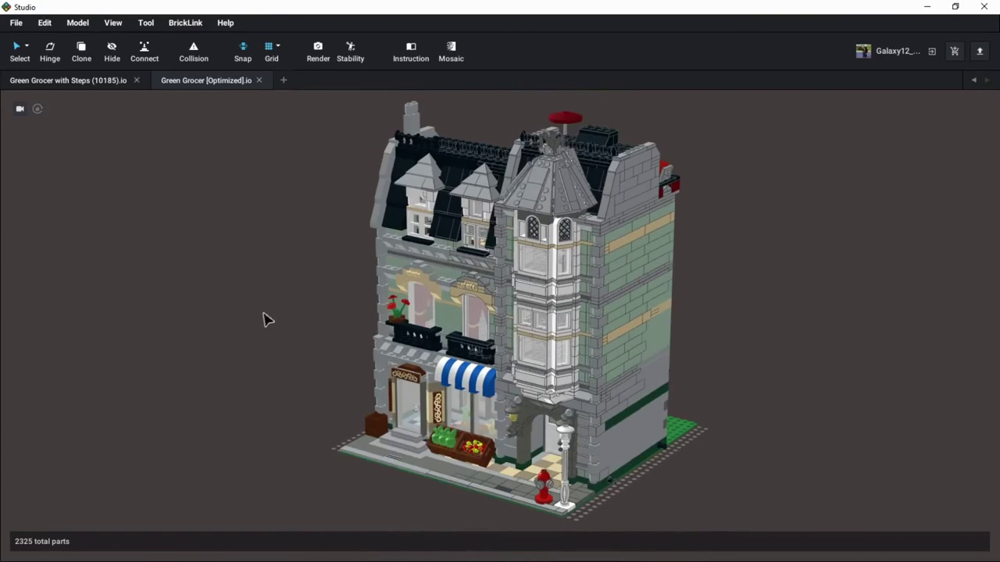
Look over the front facade, roof and corner tower of the optimized building from several heights and distances.
right_click_drag(687, 339, 724, 344)
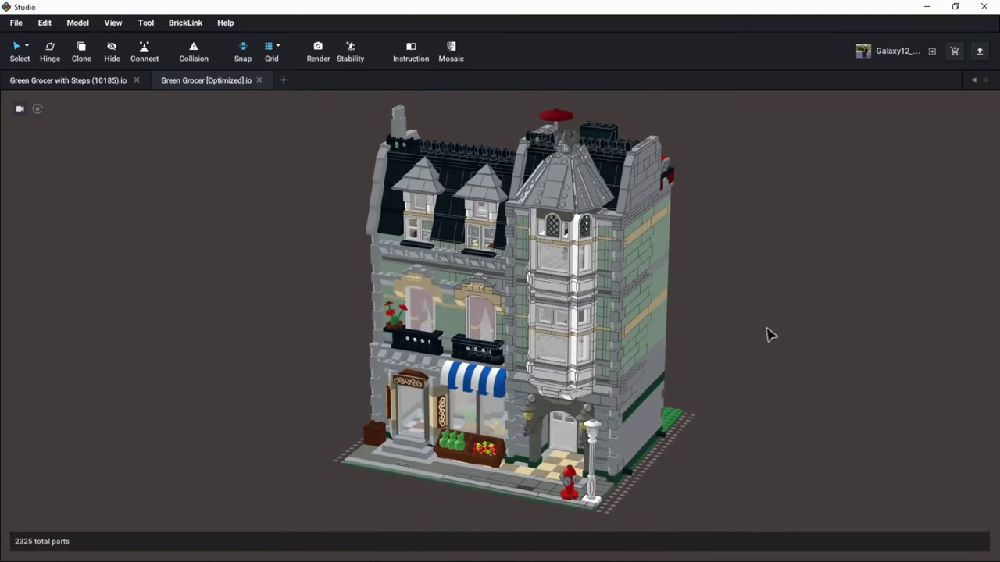
scroll(767, 328, "up", 2)
middle_click_drag(797, 319, 780, 352)
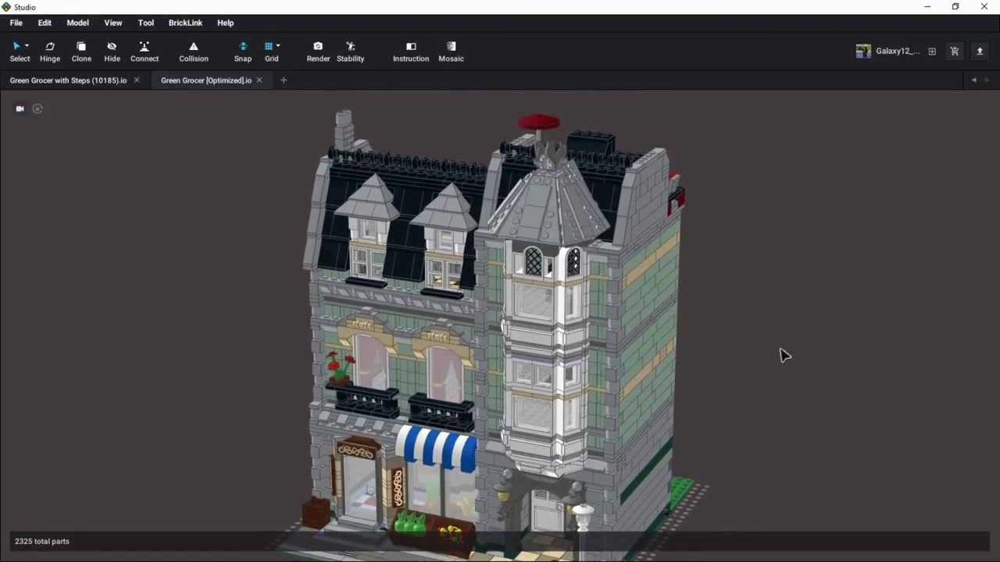
scroll(784, 357, "up", 2)
scroll(793, 354, "down", 3)
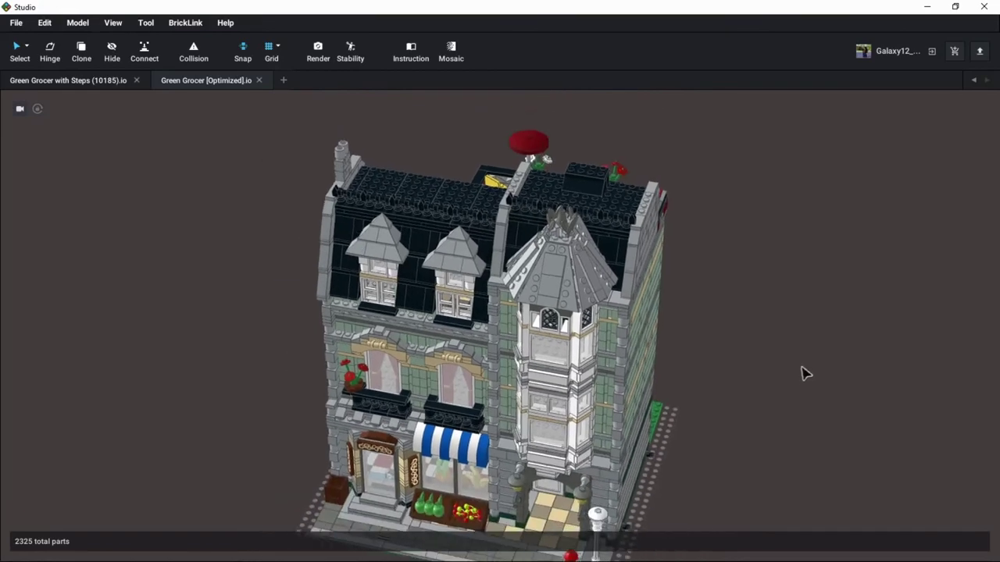
right_click_drag(810, 367, 803, 359)
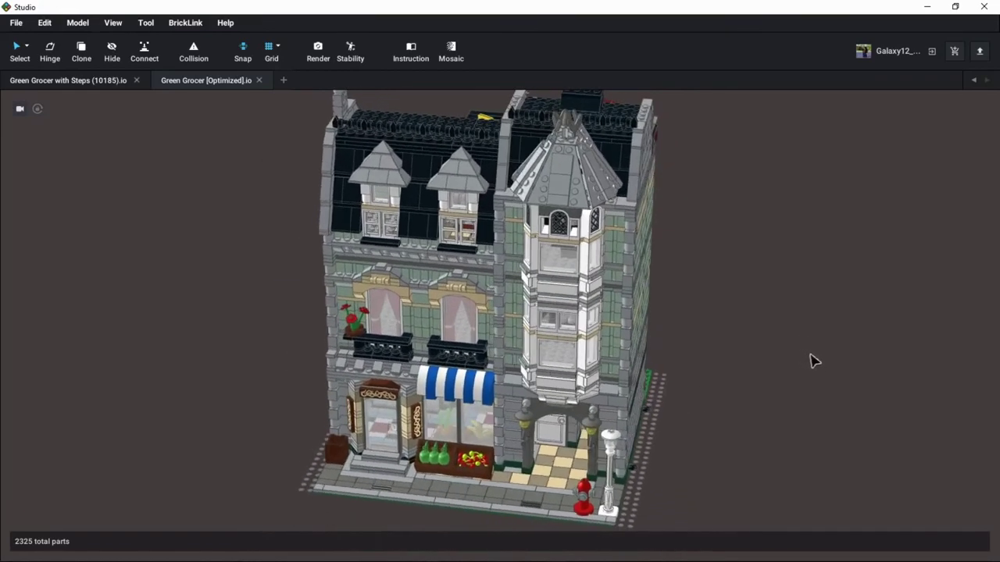
mouse_move(817, 355)
right_mouse_down()
mouse_move(839, 346)
mouse_move(808, 360)
mouse_move(816, 367)
right_mouse_up()
scroll(814, 363, "up", 4)
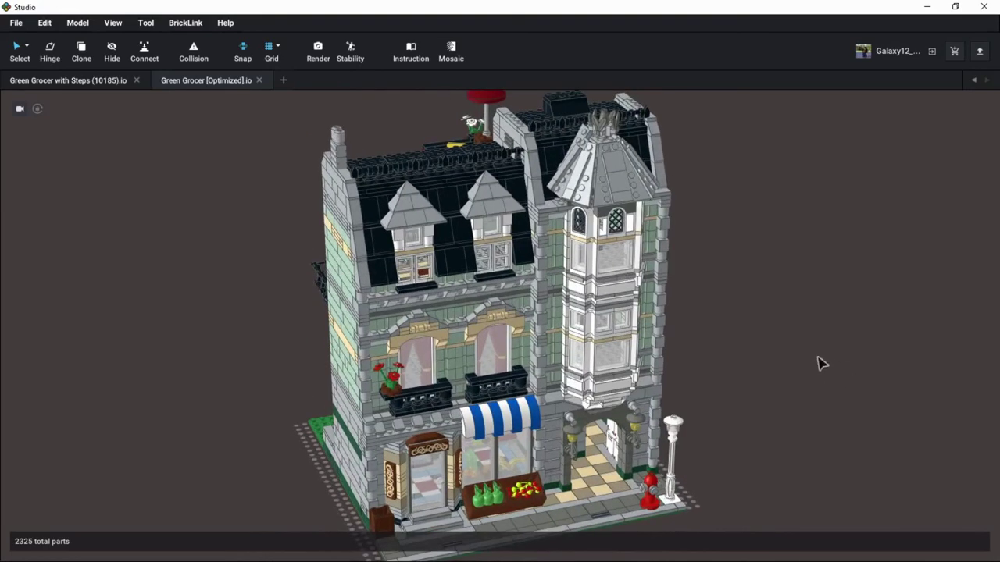
mouse_move(823, 357)
right_mouse_down()
mouse_move(901, 351)
mouse_move(733, 351)
mouse_move(795, 351)
mouse_move(805, 363)
right_mouse_up()
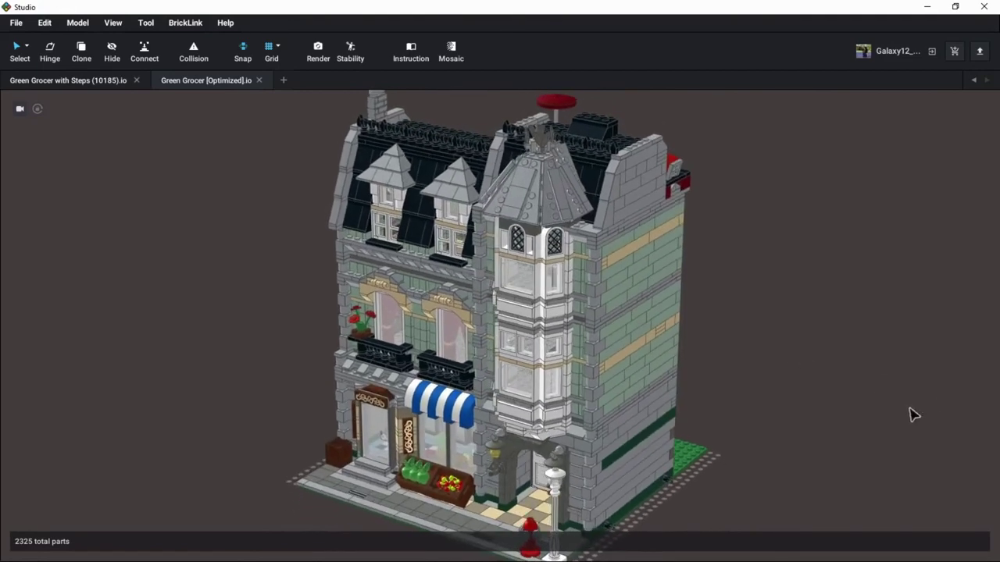